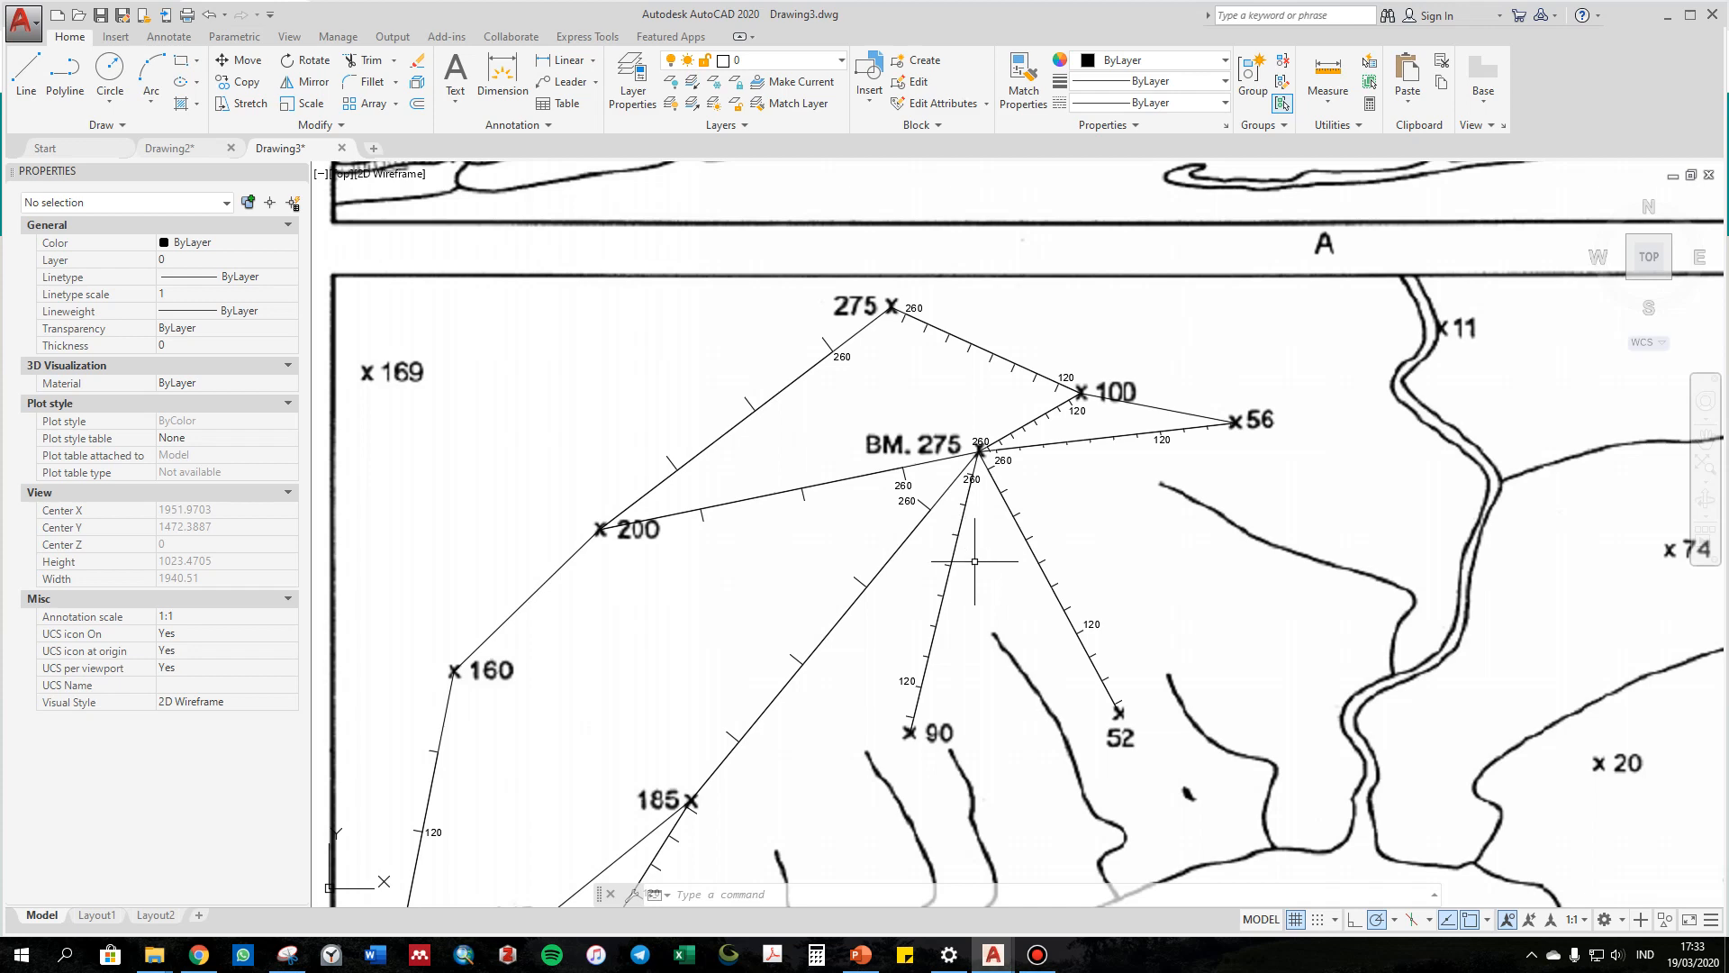
scroll(995, 458, "up", 2)
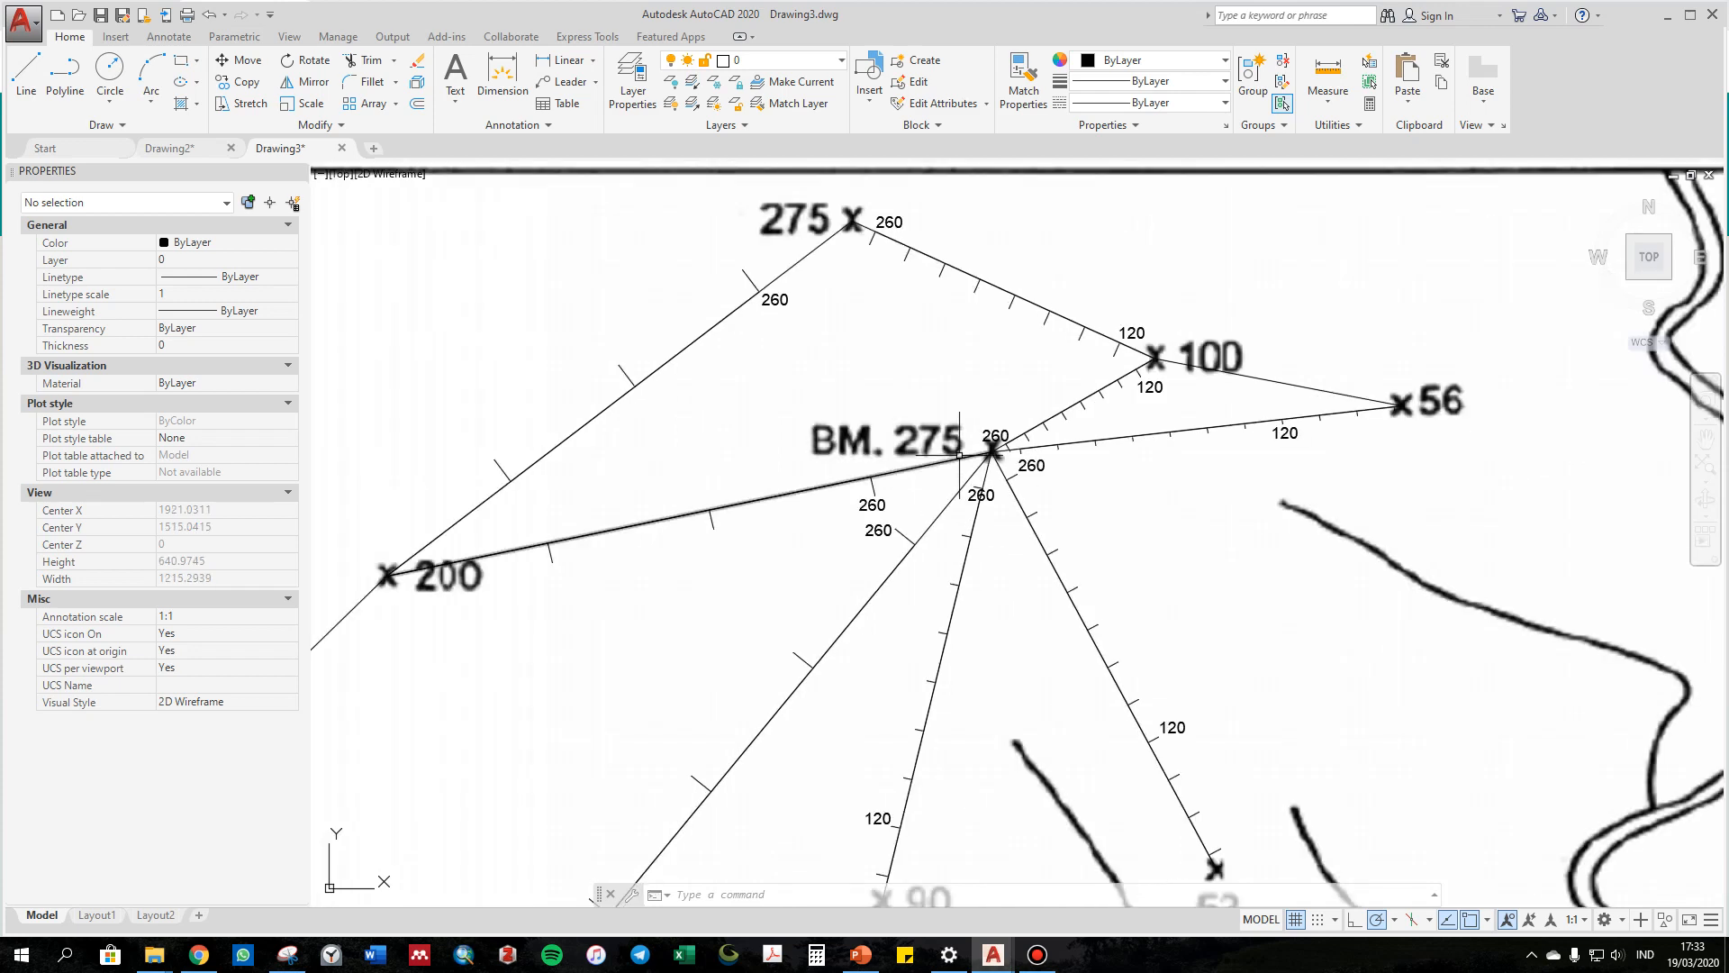
scroll(986, 456, "down", 2)
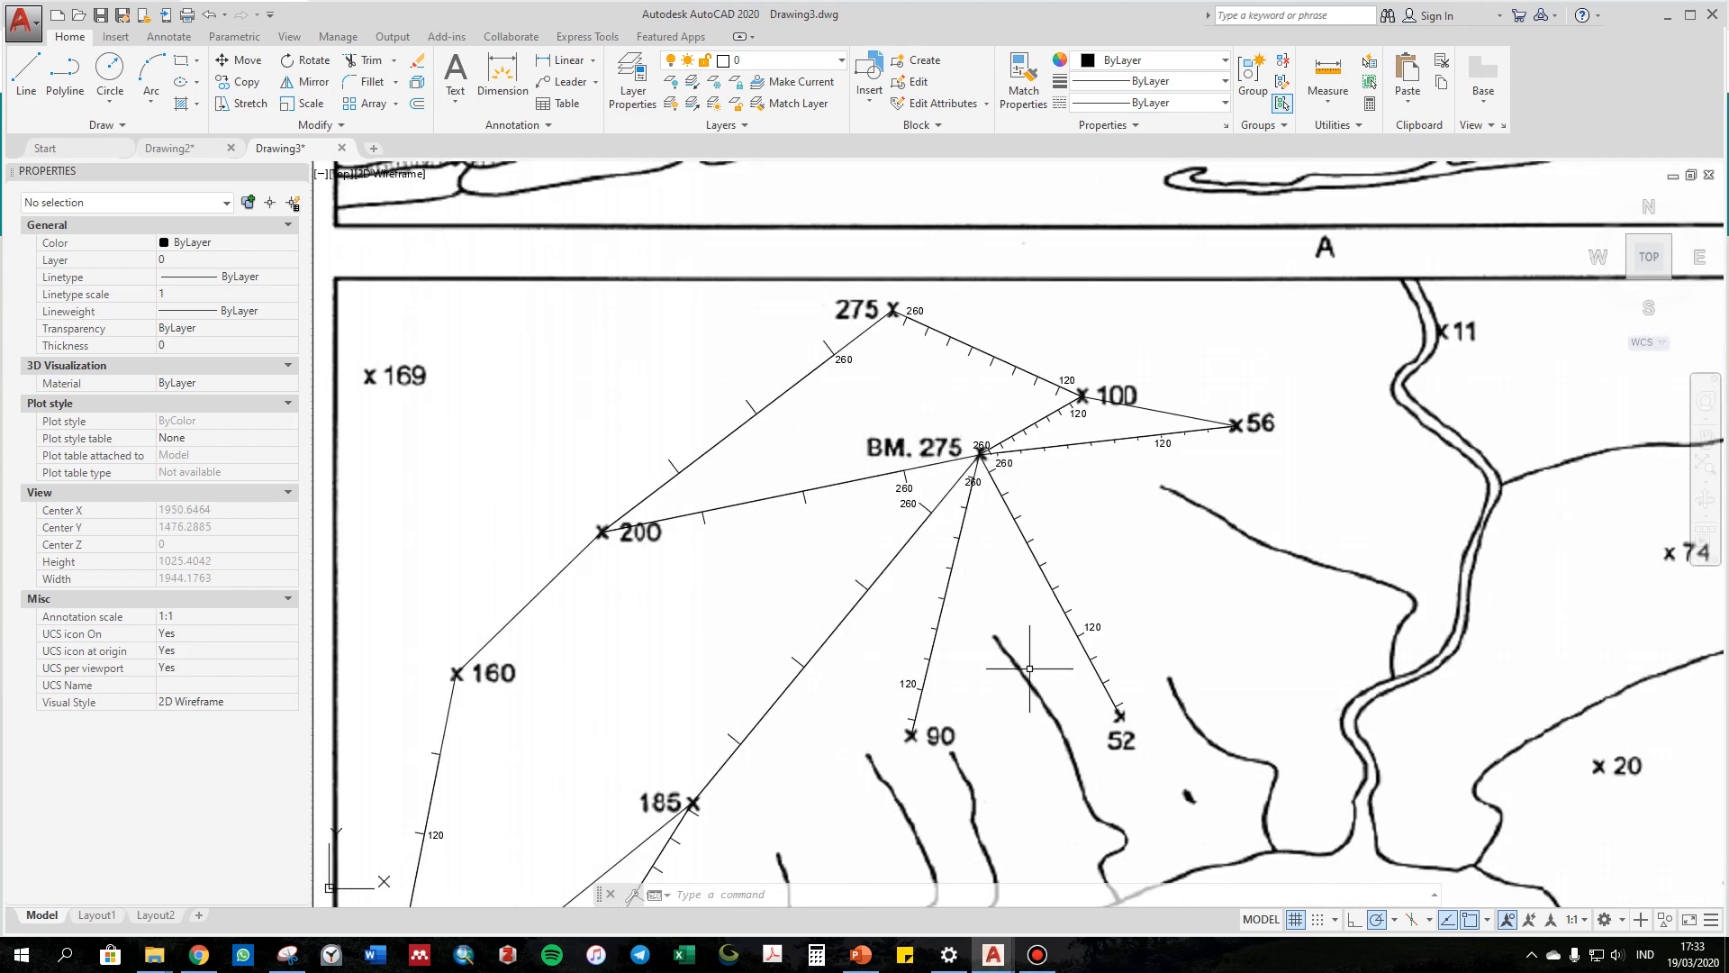
middle_click_drag(1027, 667, 977, 607)
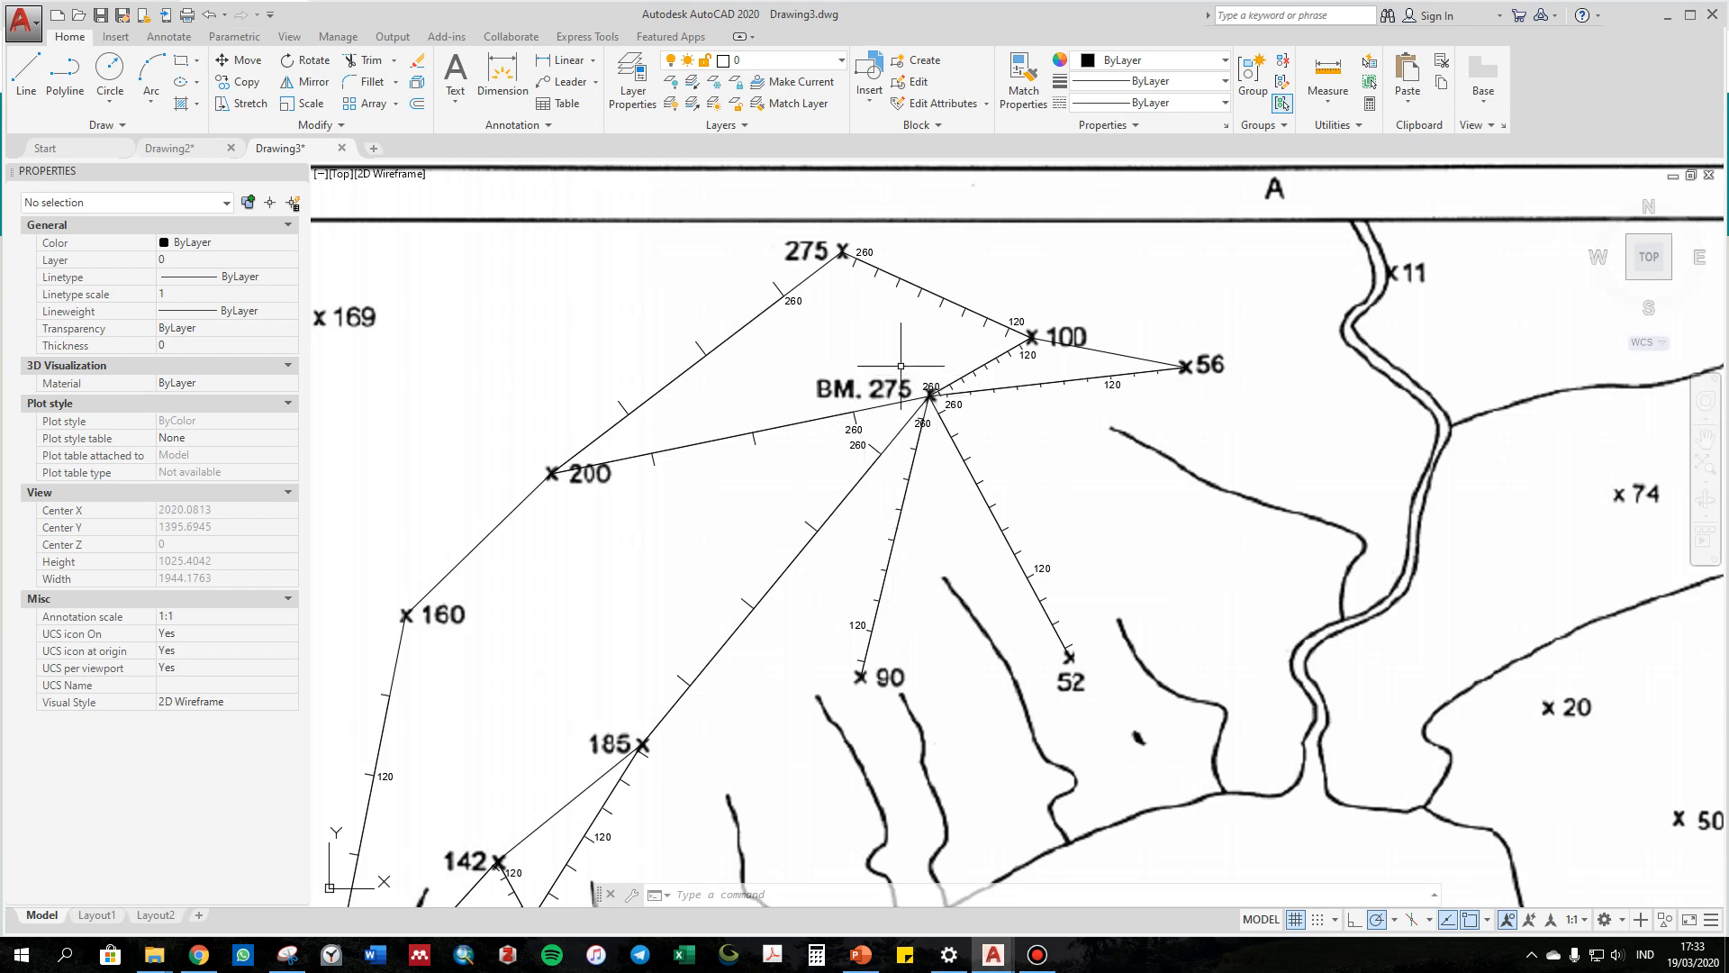
scroll(885, 371, "up", 3)
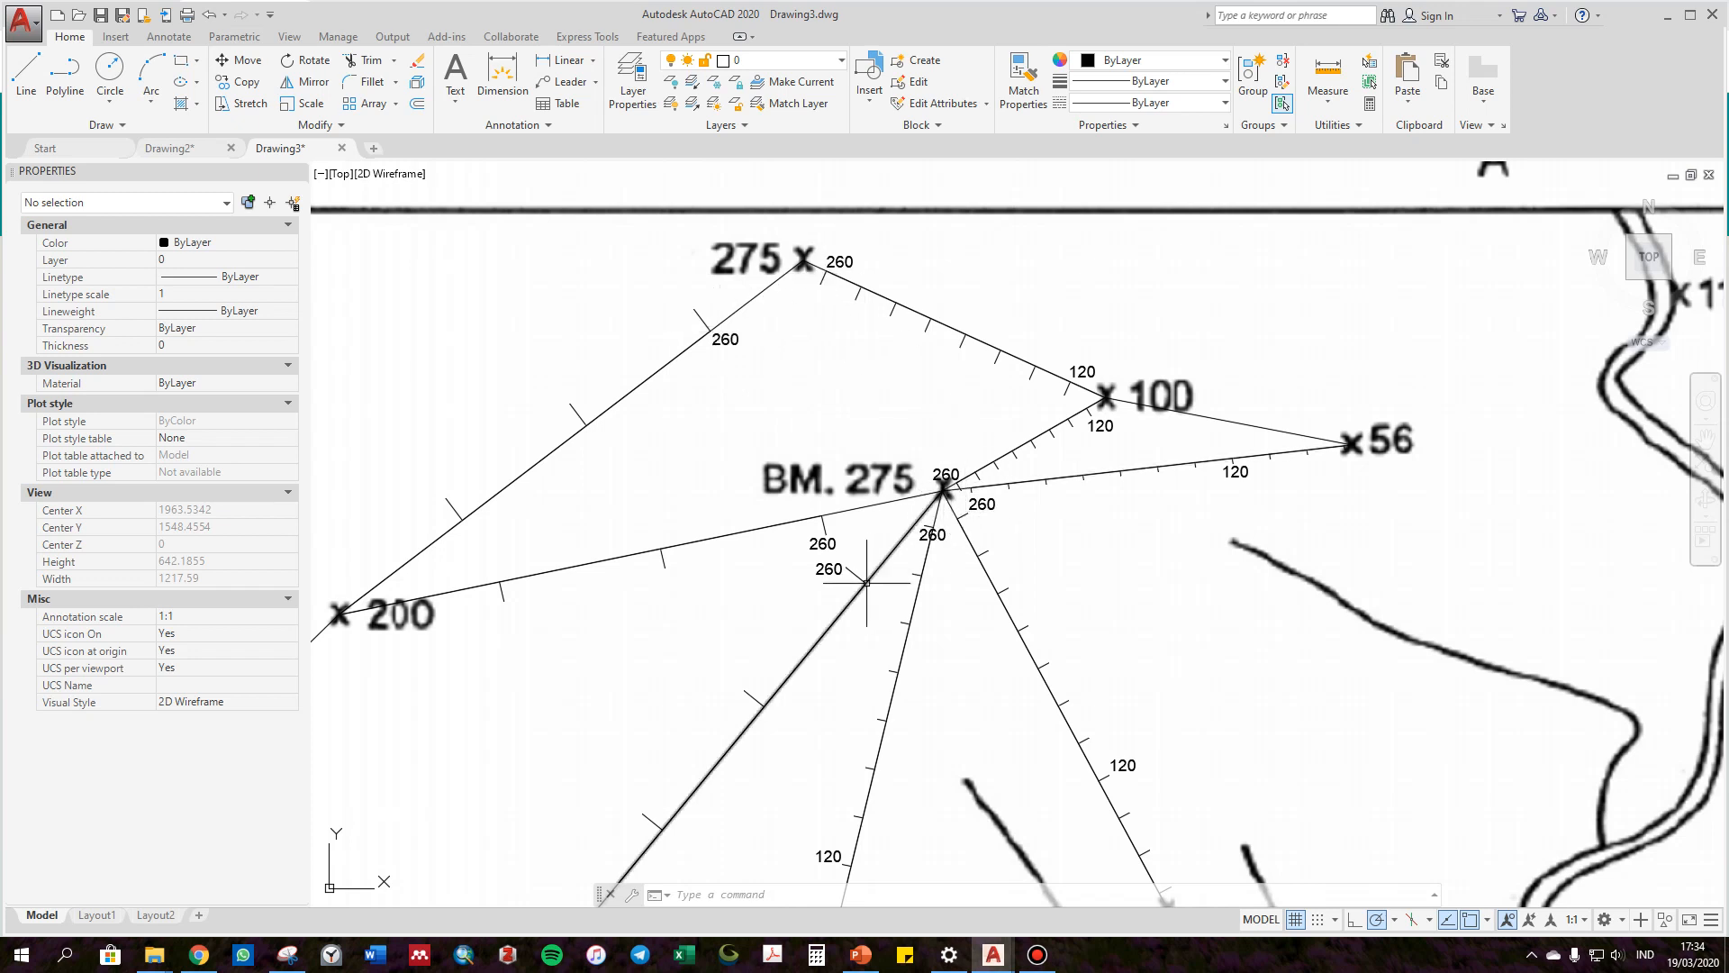
left_click(113, 124)
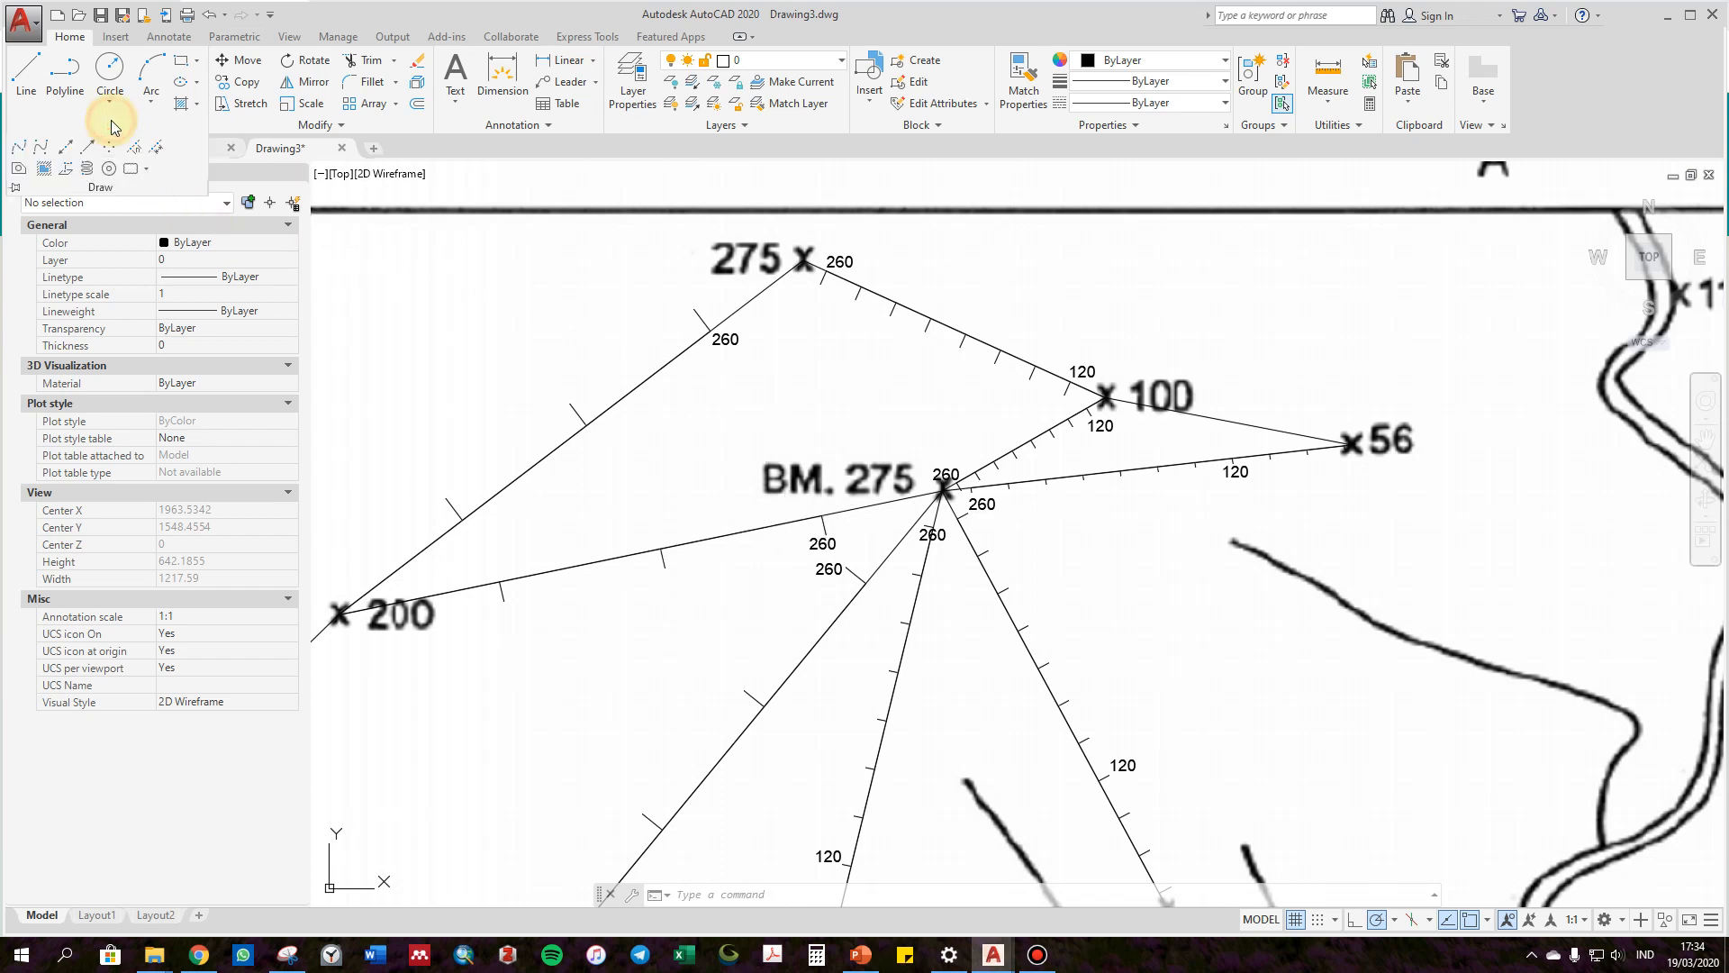
left_click(19, 151)
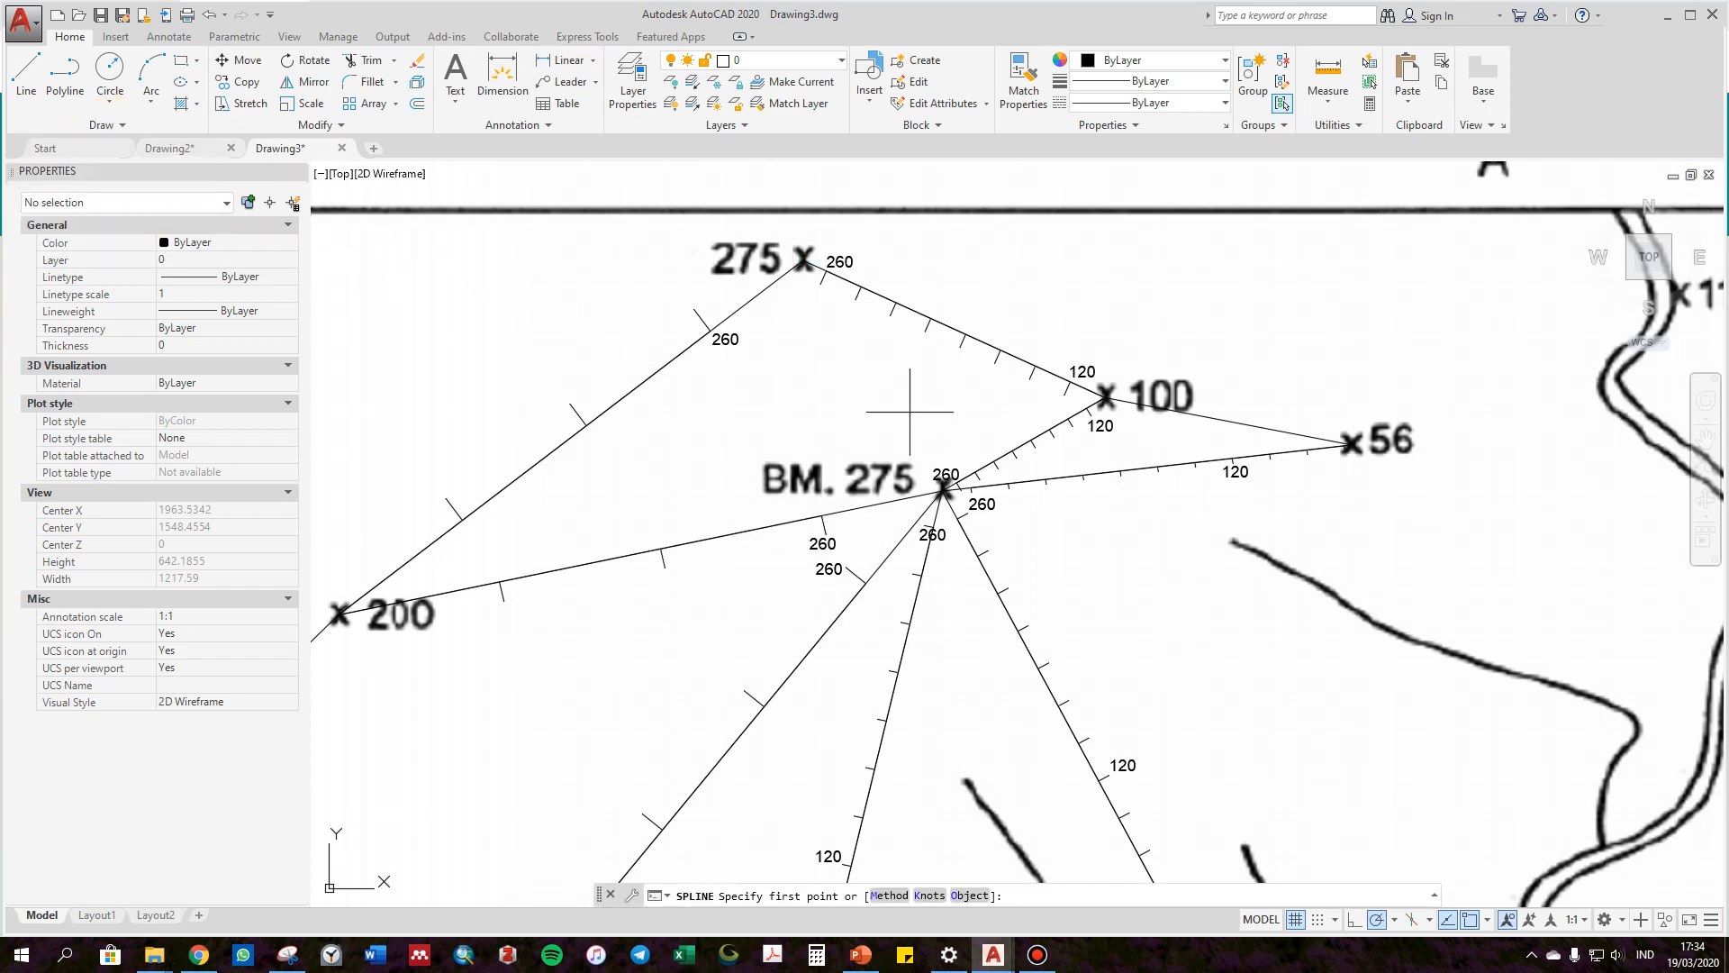
scroll(885, 353, "up", 2)
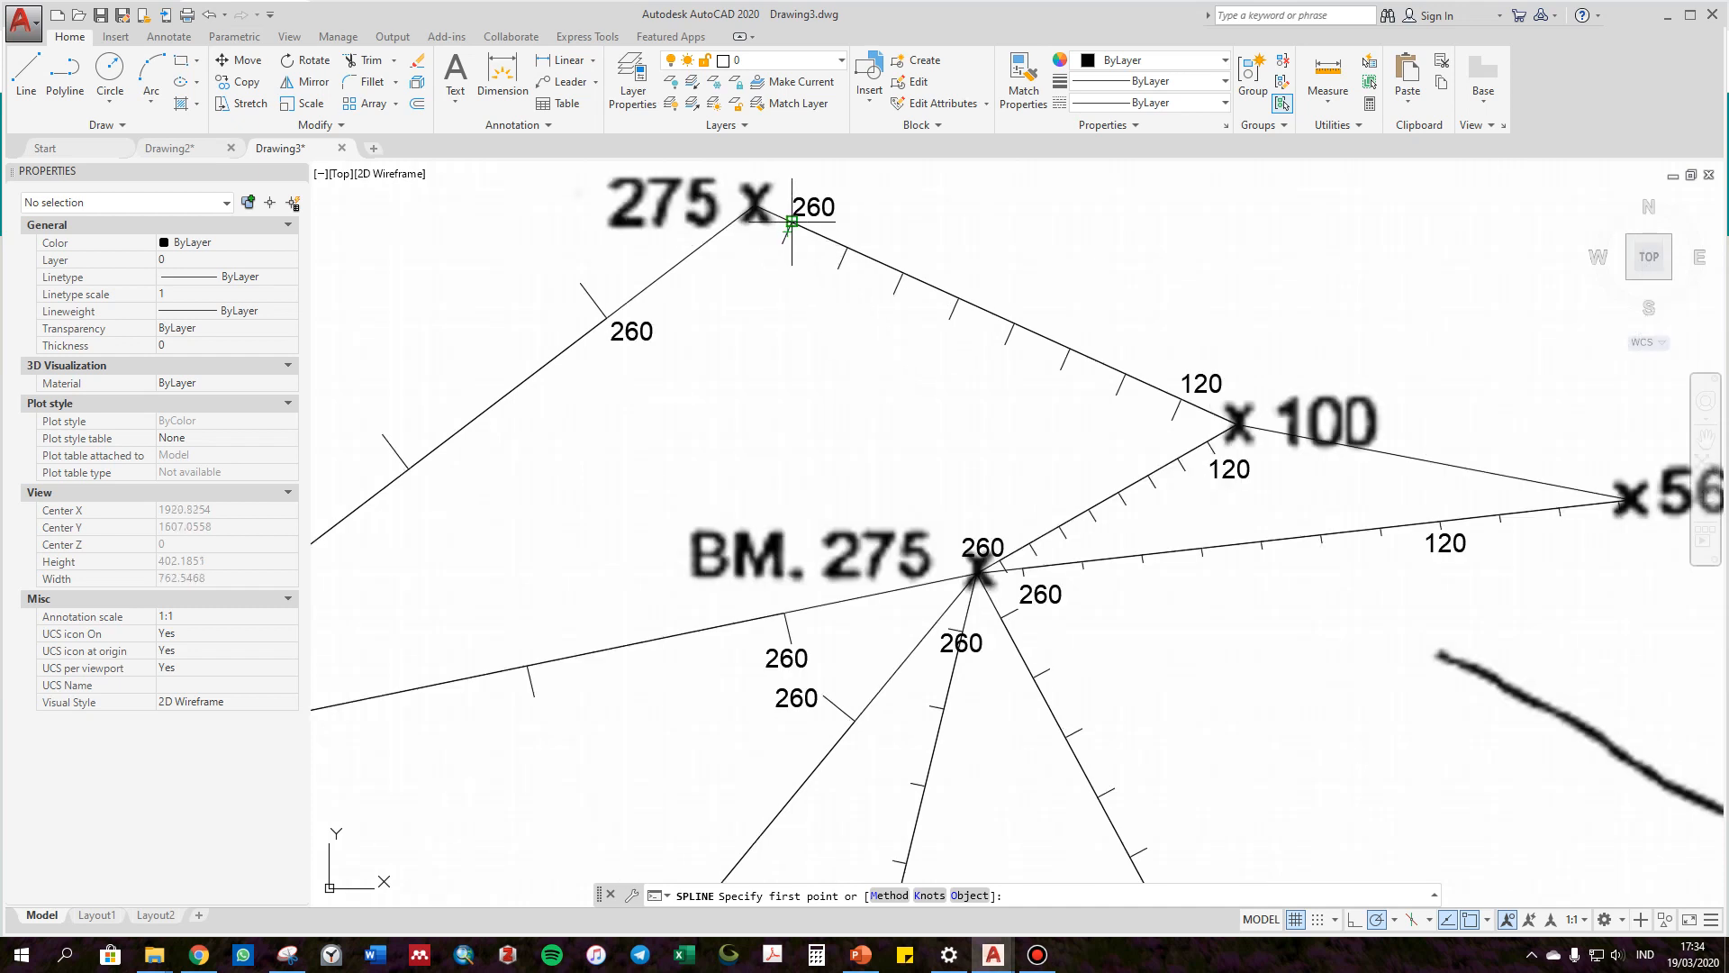
left_click(792, 221)
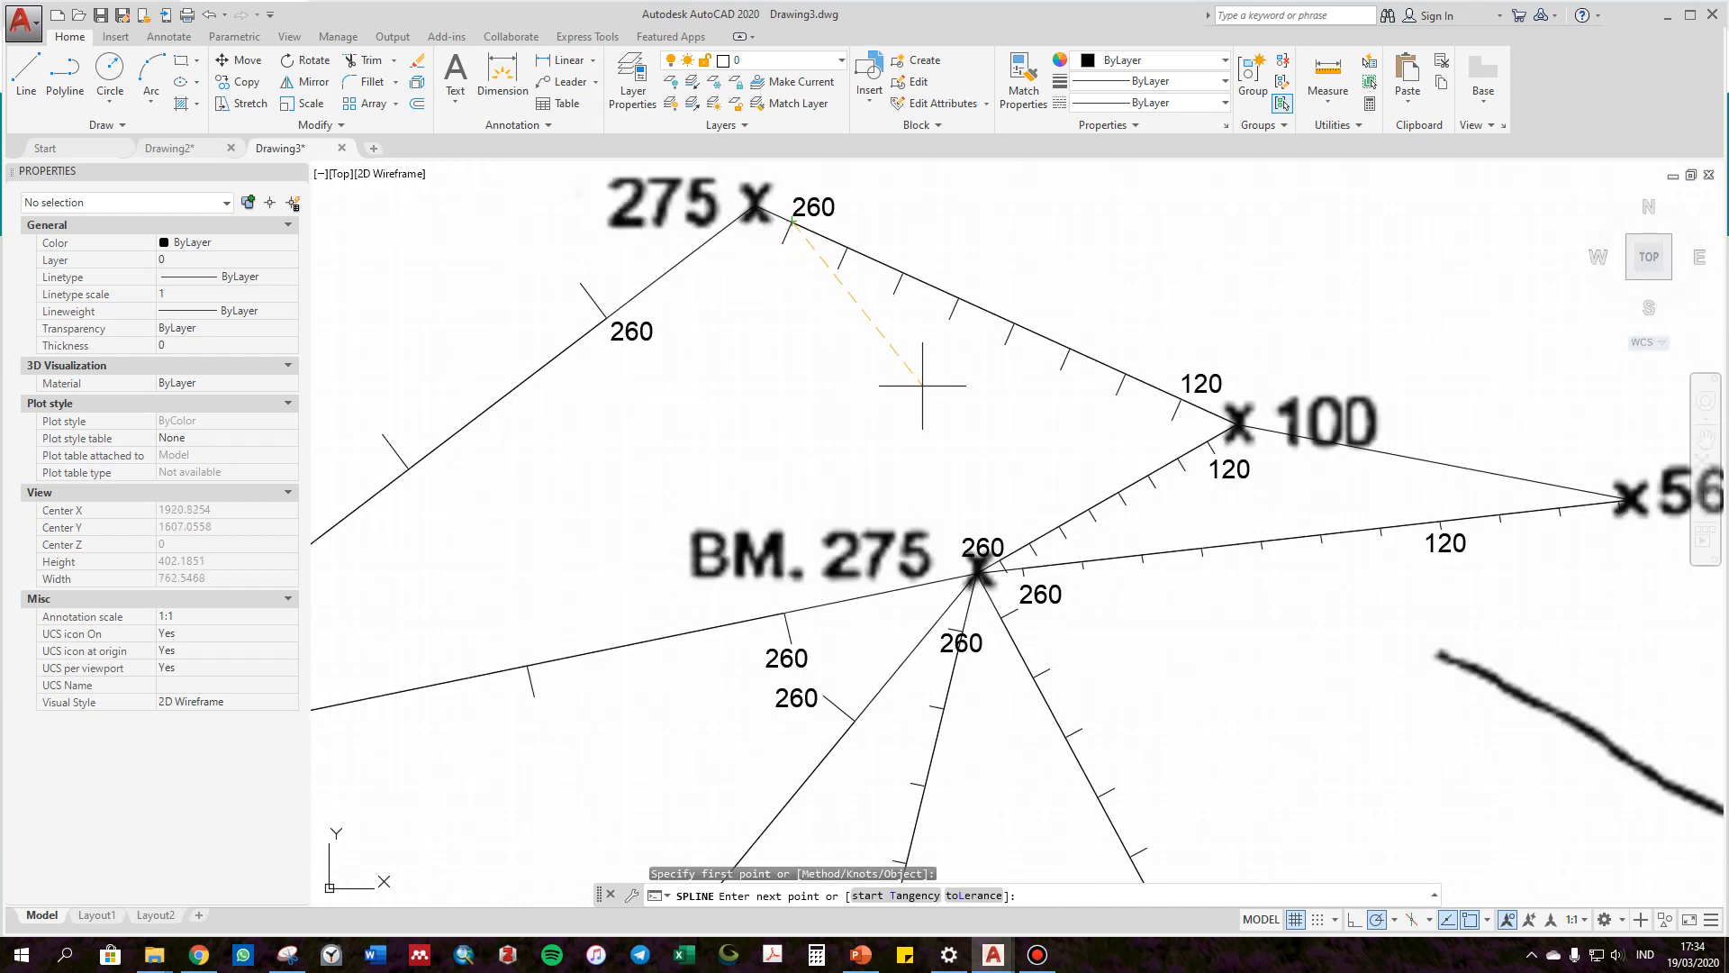
left_click(1000, 559)
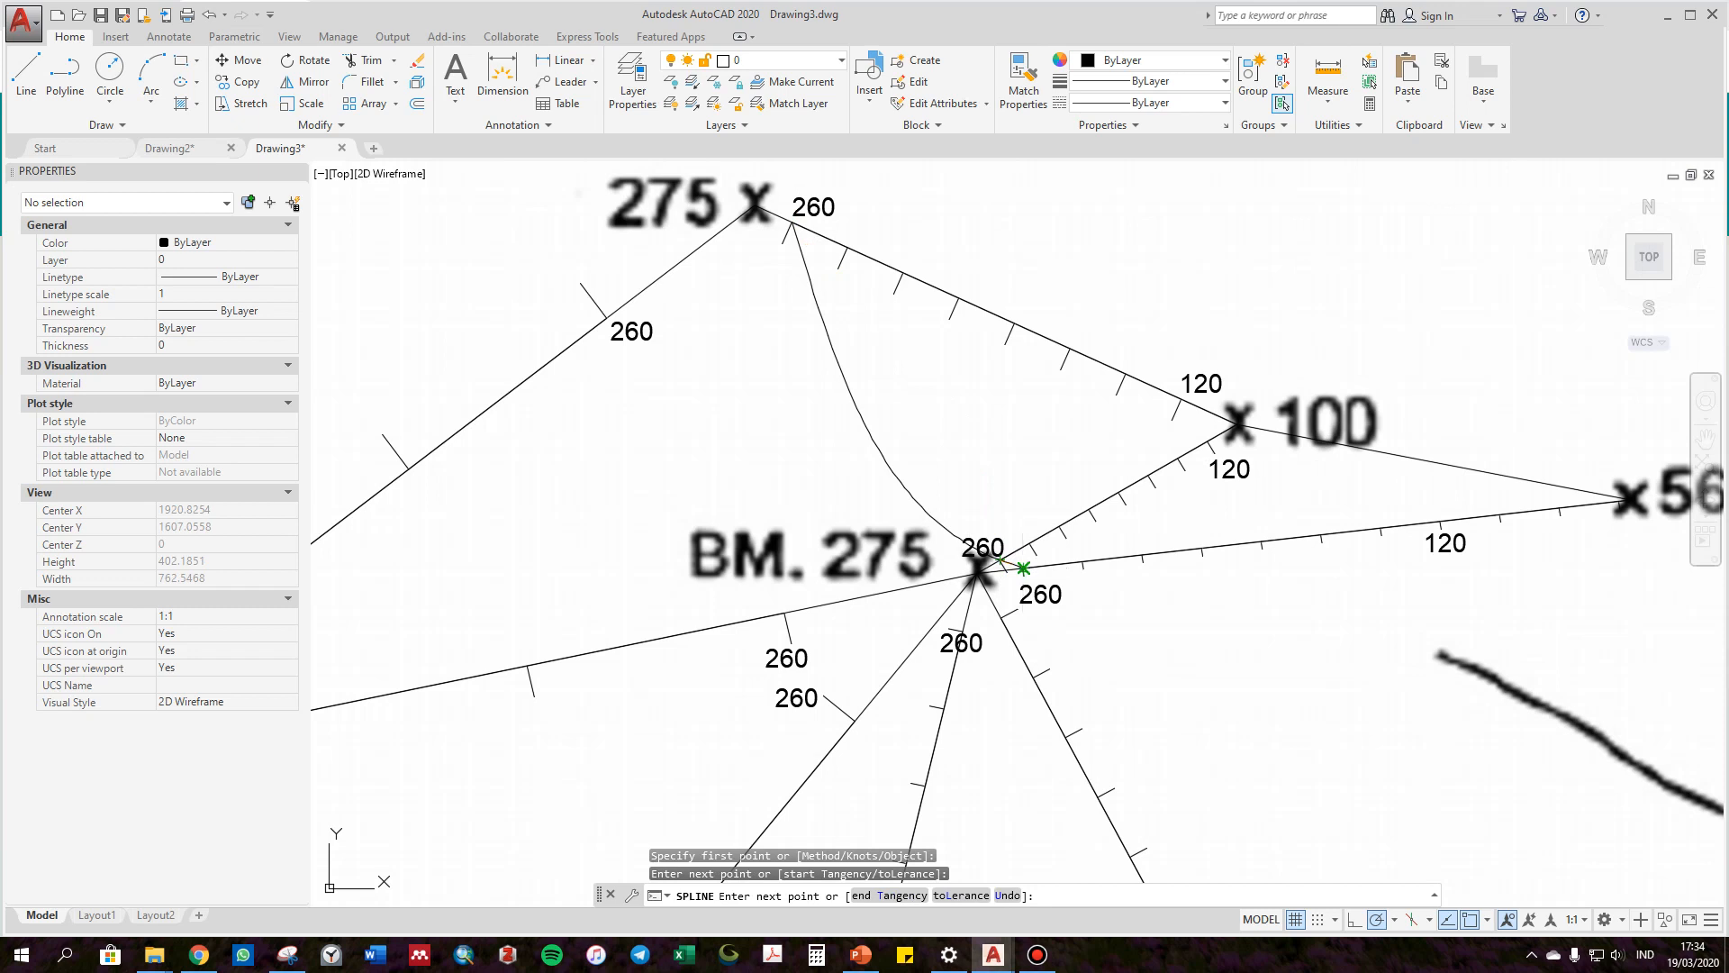
left_click(1023, 568)
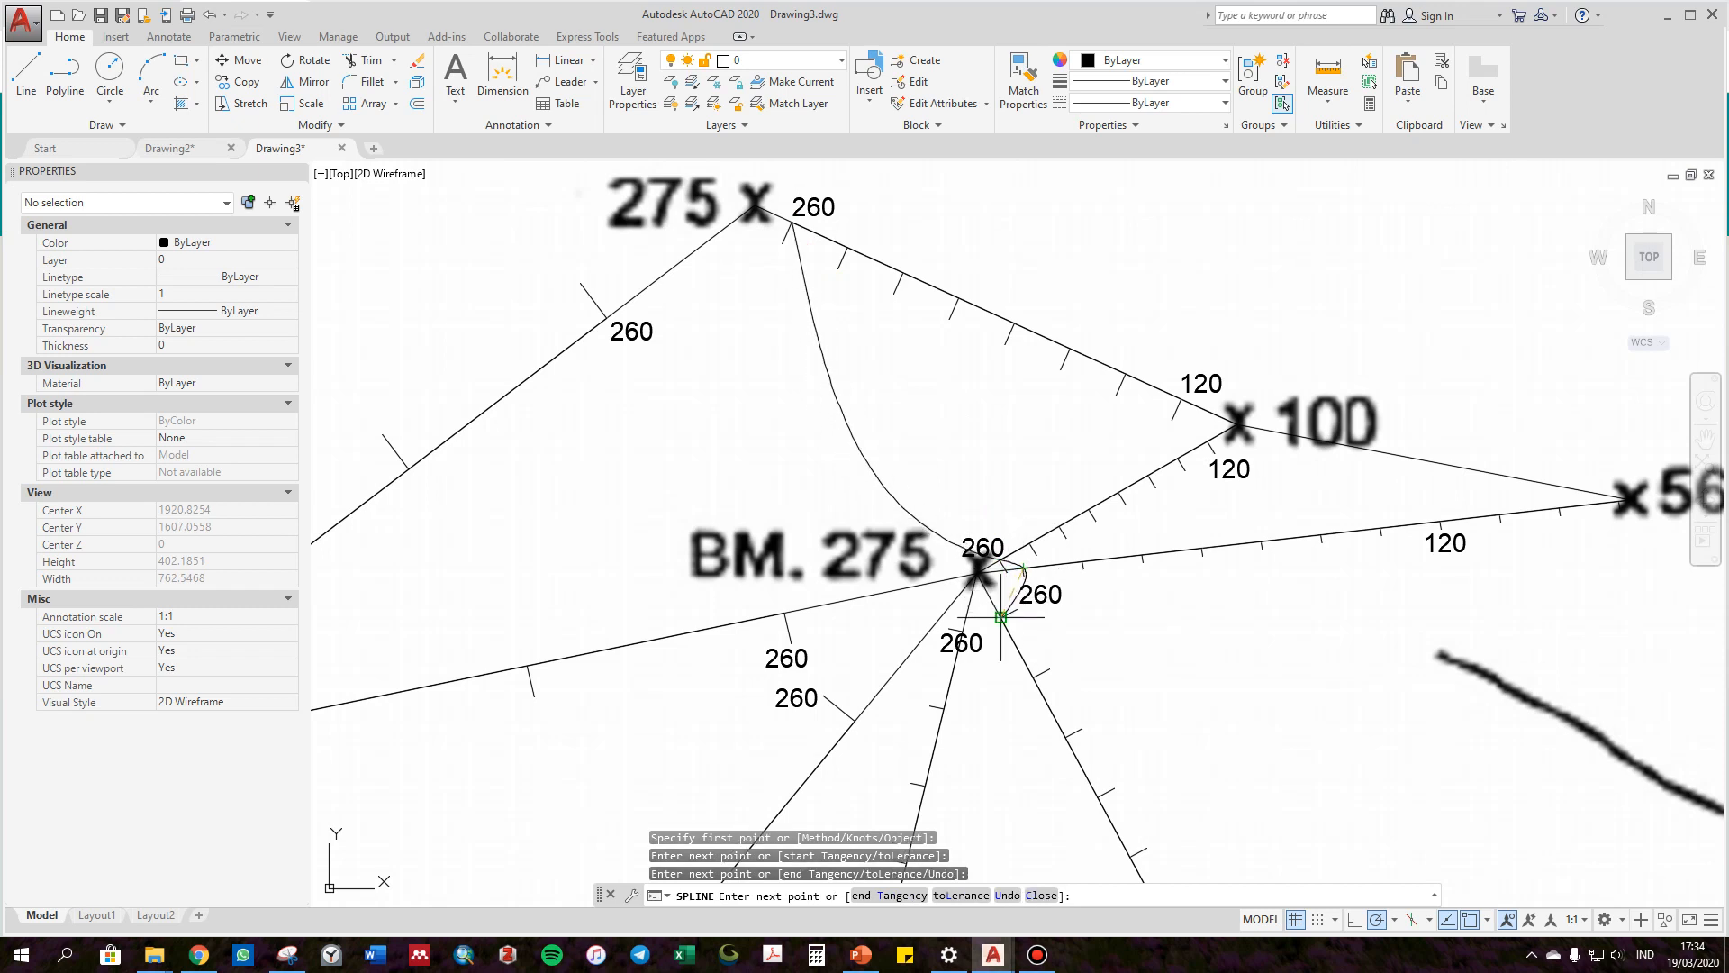
left_click(1000, 617)
left_click(963, 630)
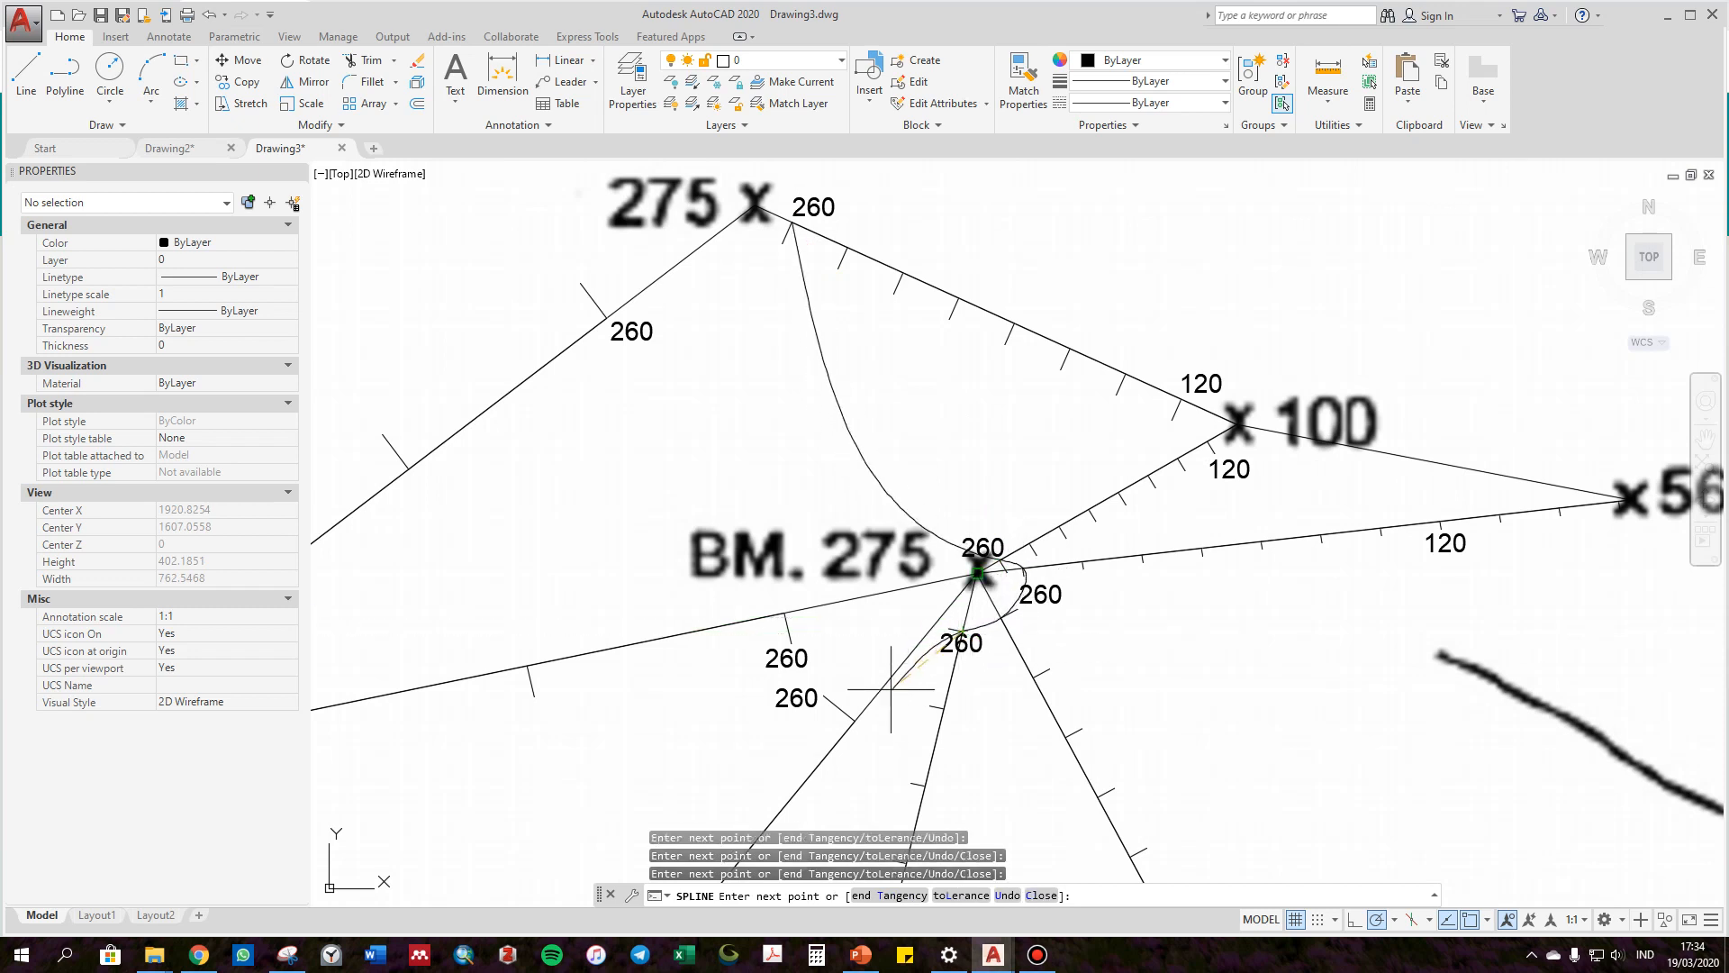
left_click(855, 720)
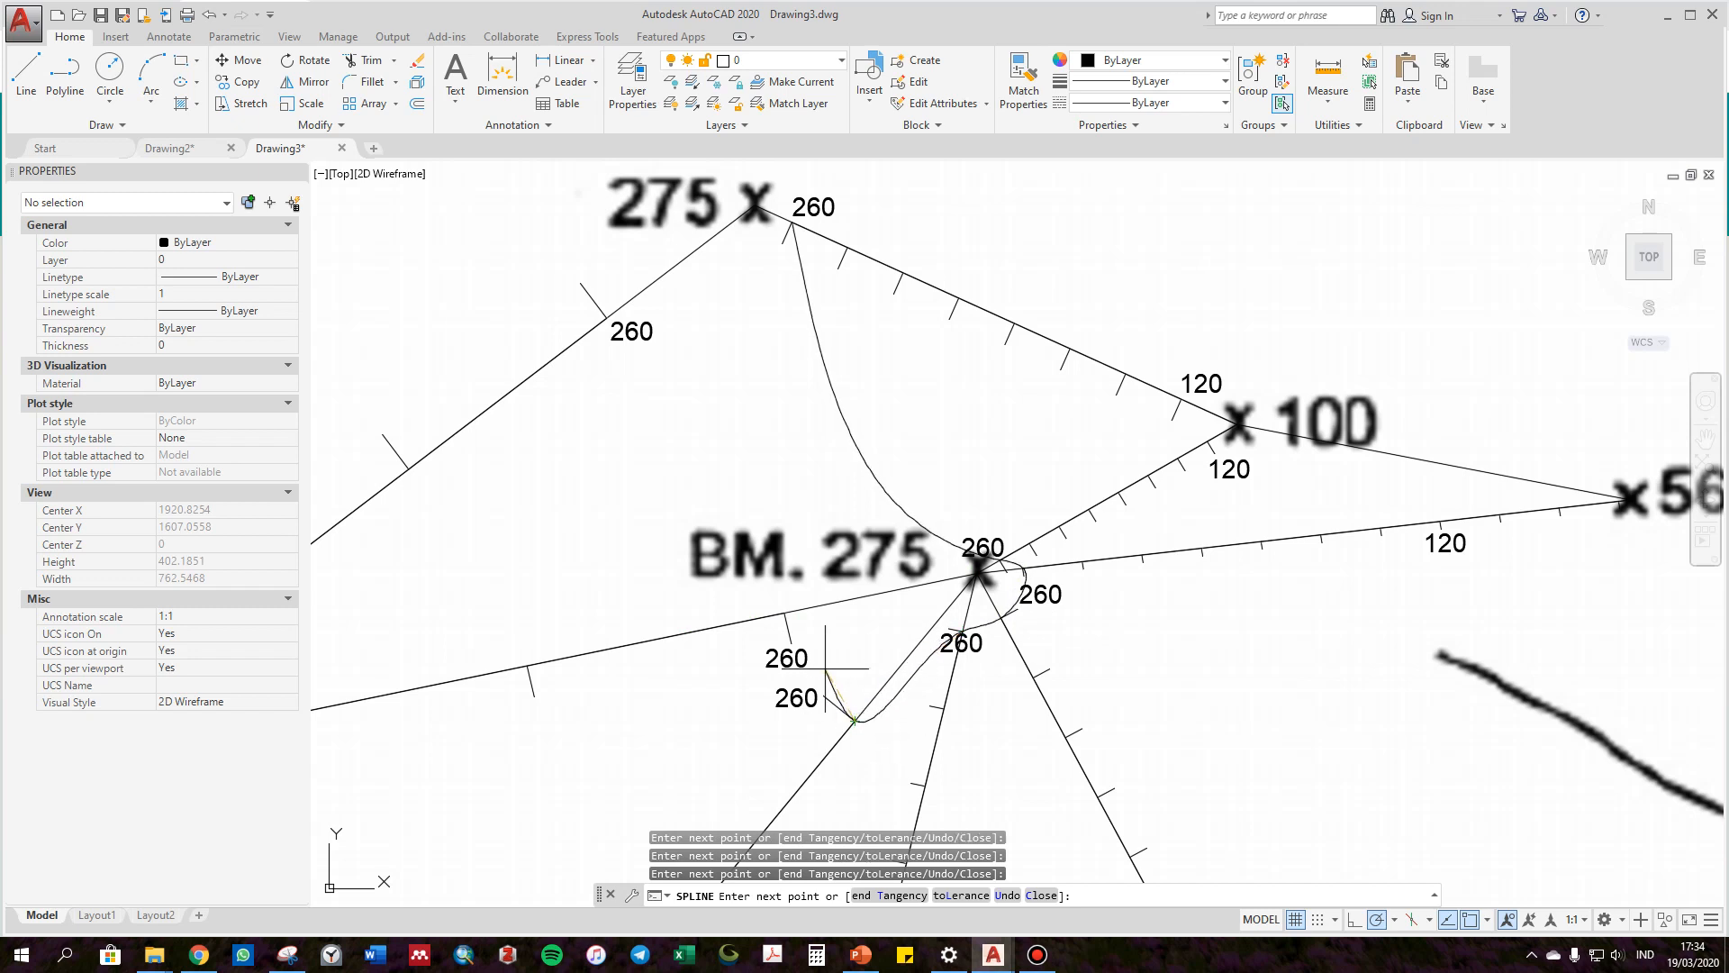
left_click(784, 613)
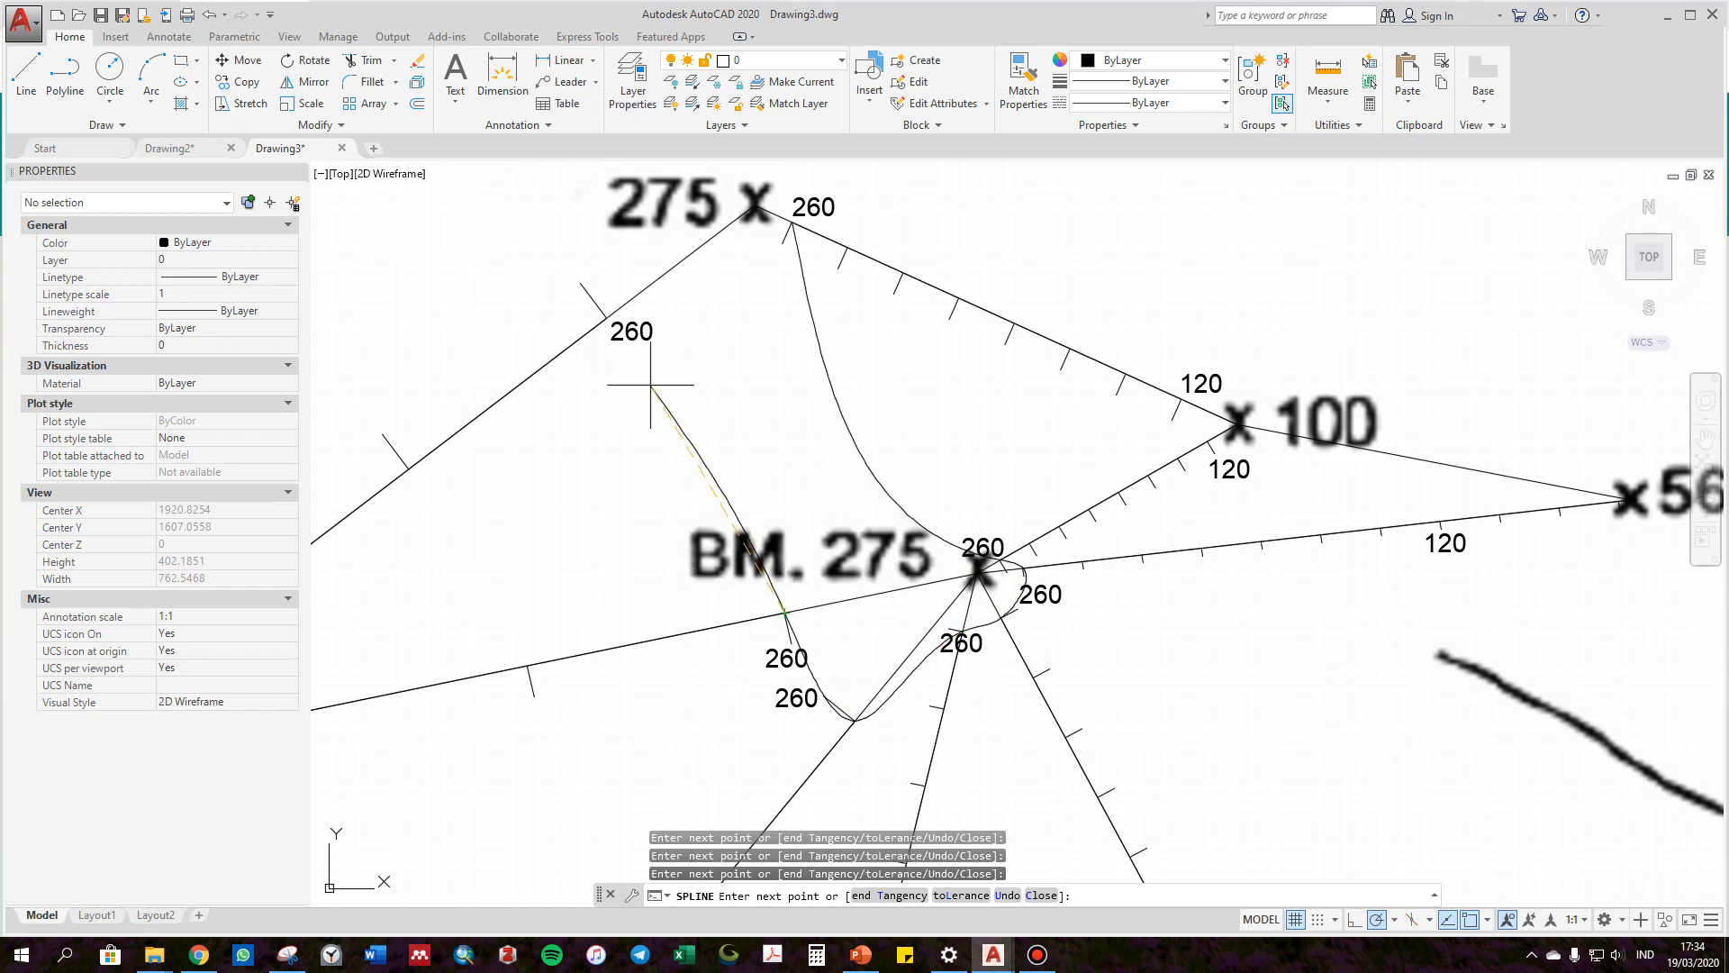
left_click(607, 317)
middle_click_drag(598, 258, 598, 387)
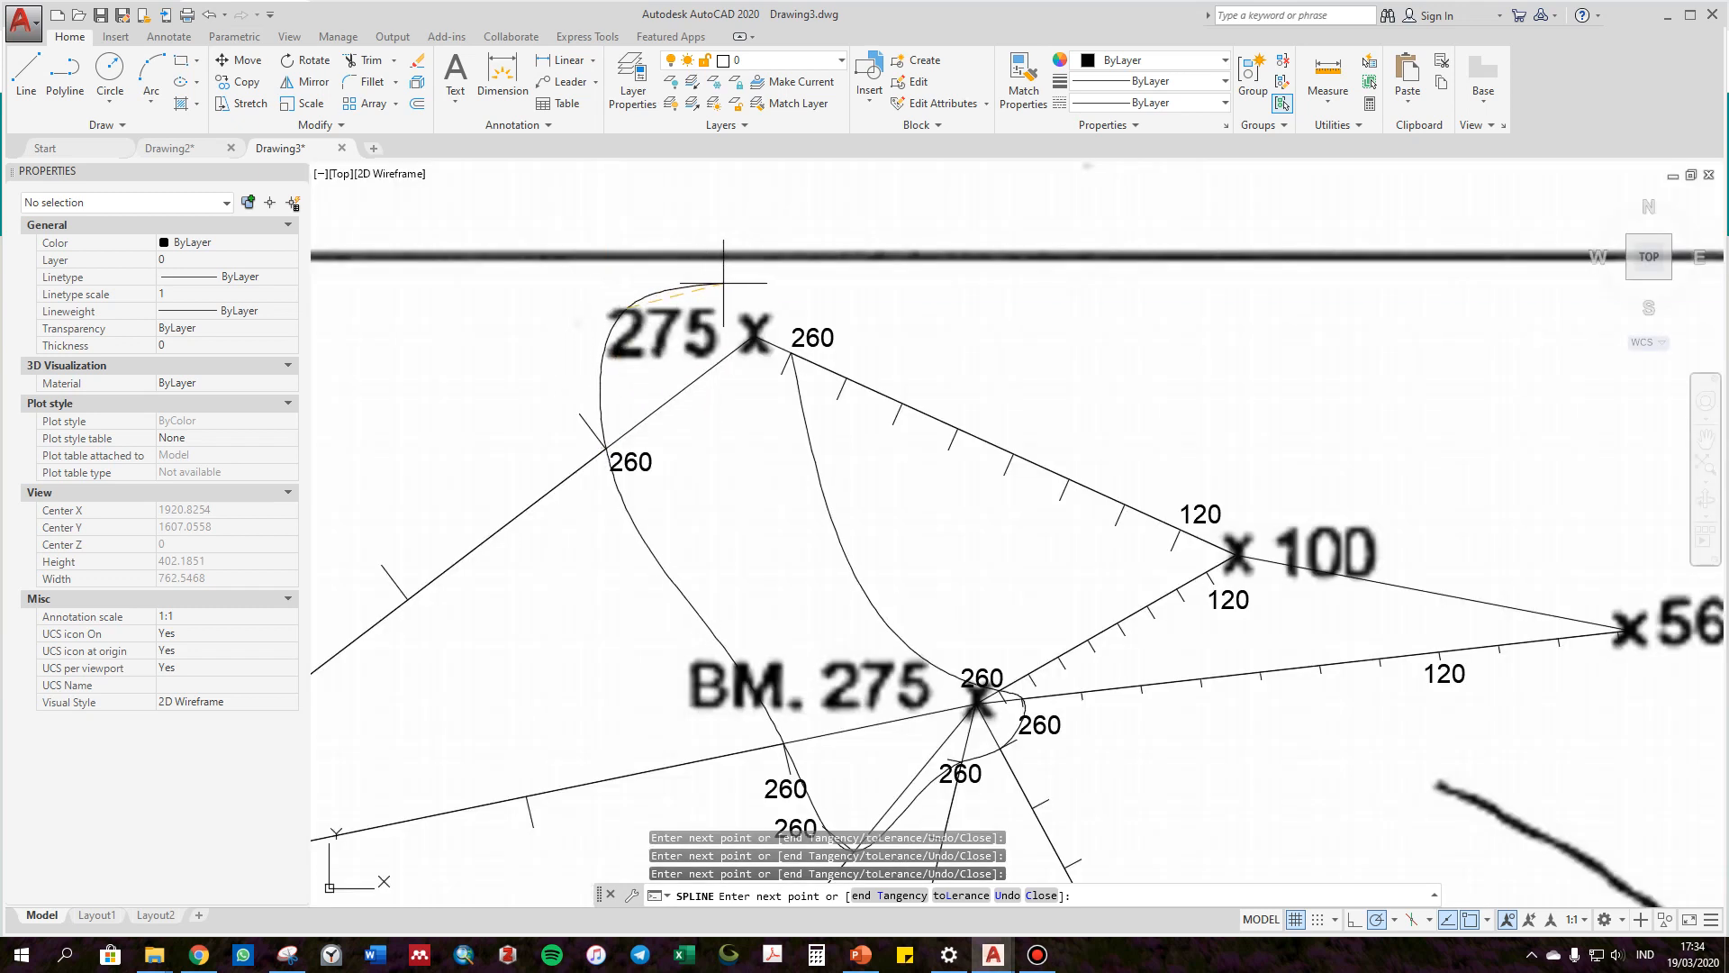
left_click(791, 296)
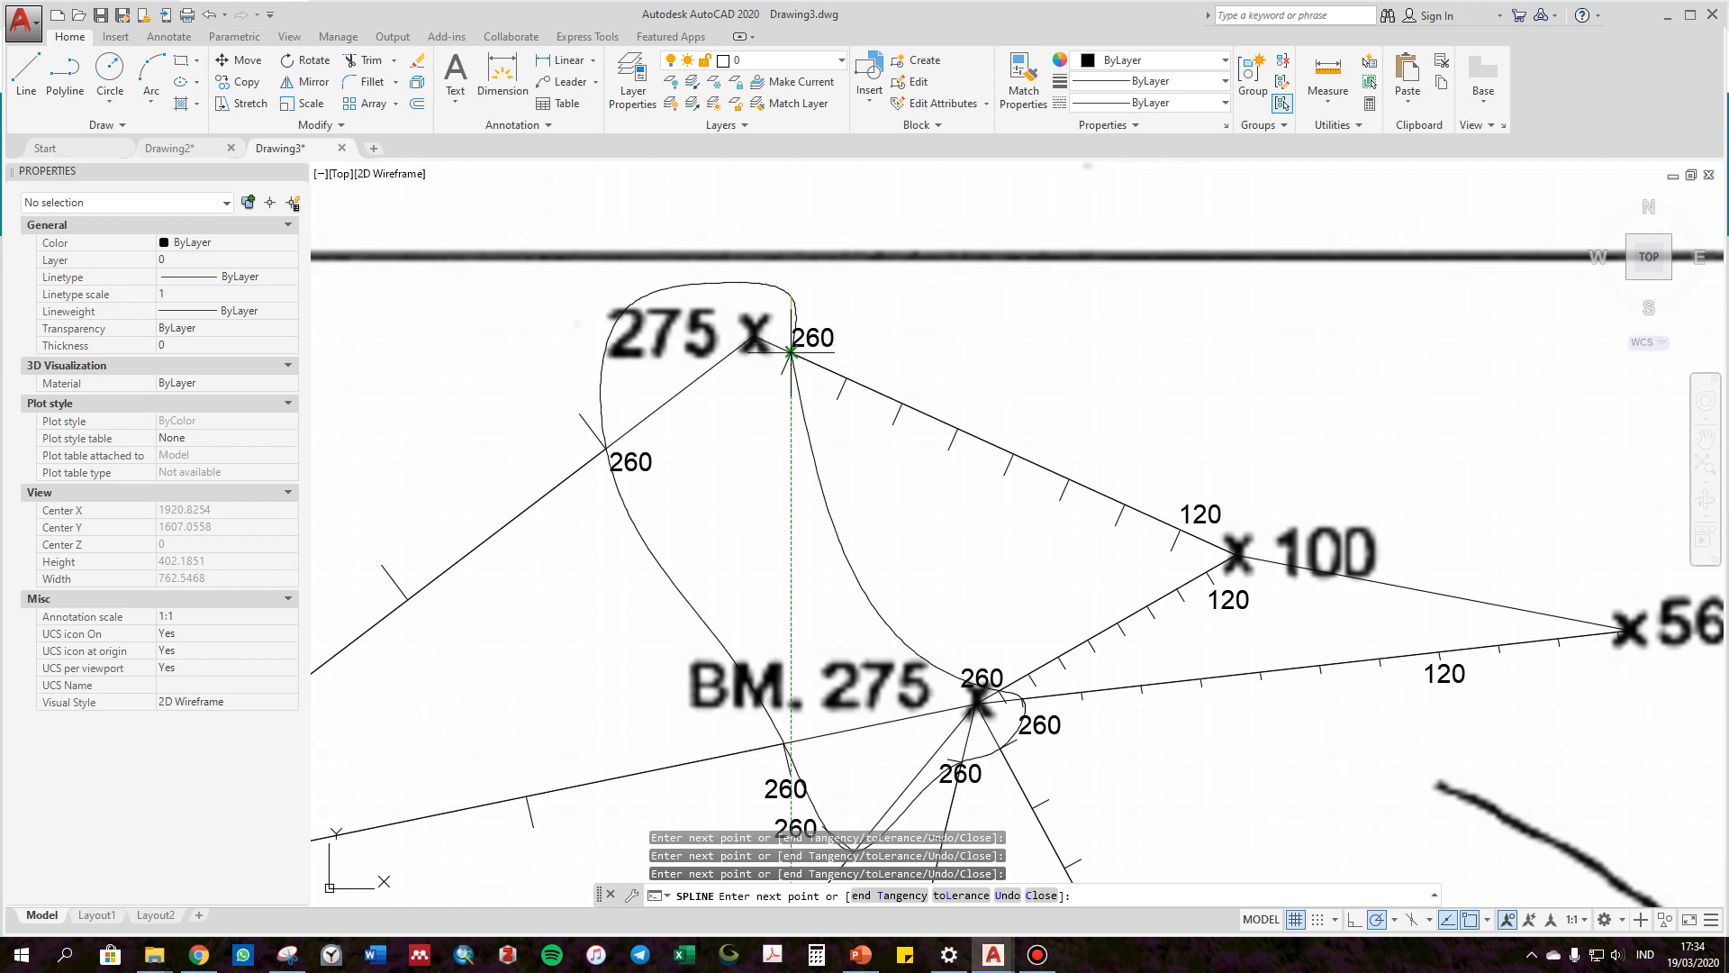
left_click(791, 352)
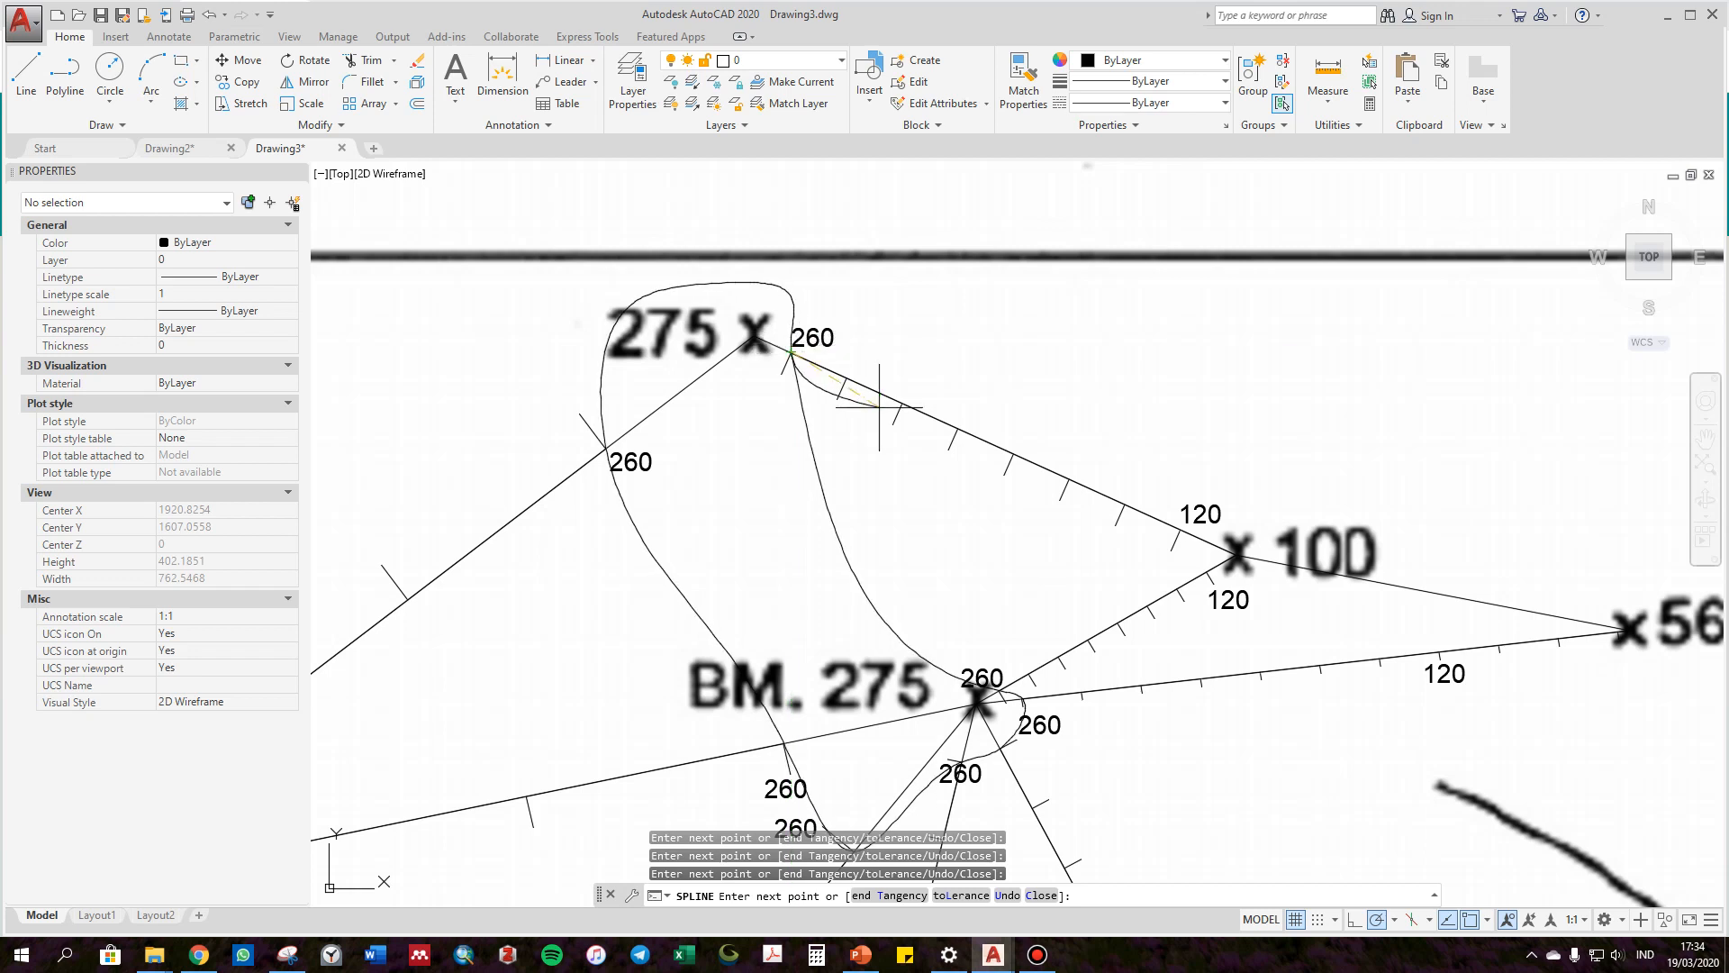
key("Escape")
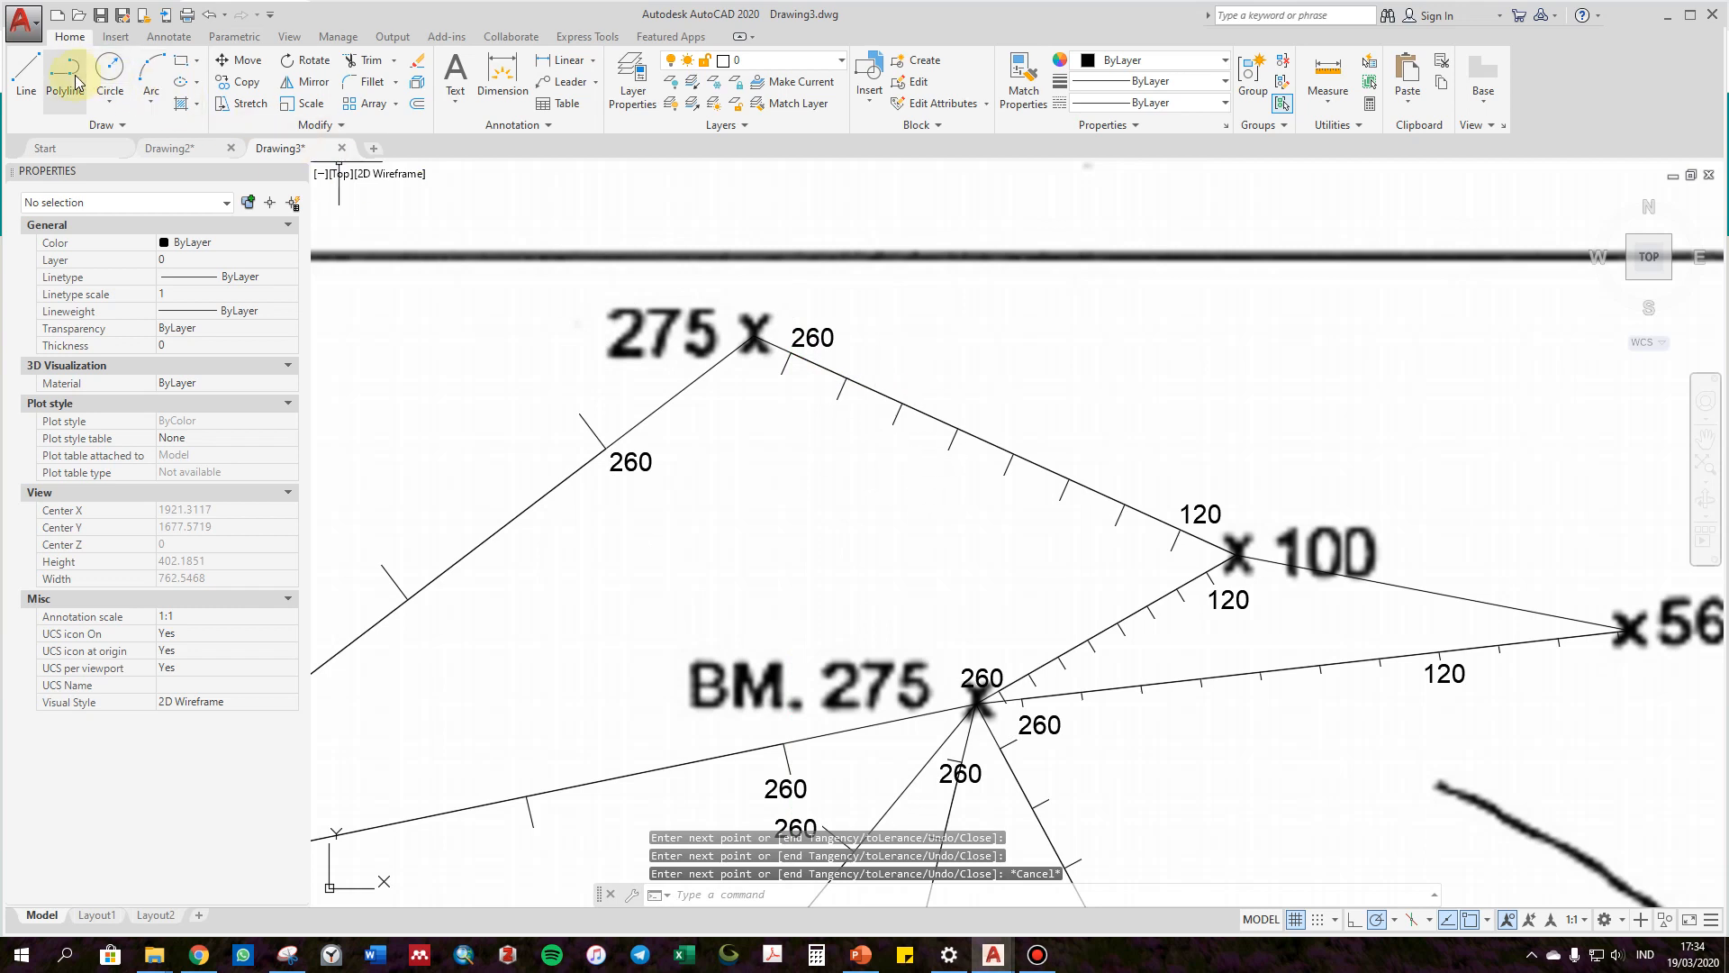
Draw the 260 contour as a spline through the 260 tick marks around BM. 275 and point 275, ending at its start point.
left_click(111, 123)
left_click(20, 145)
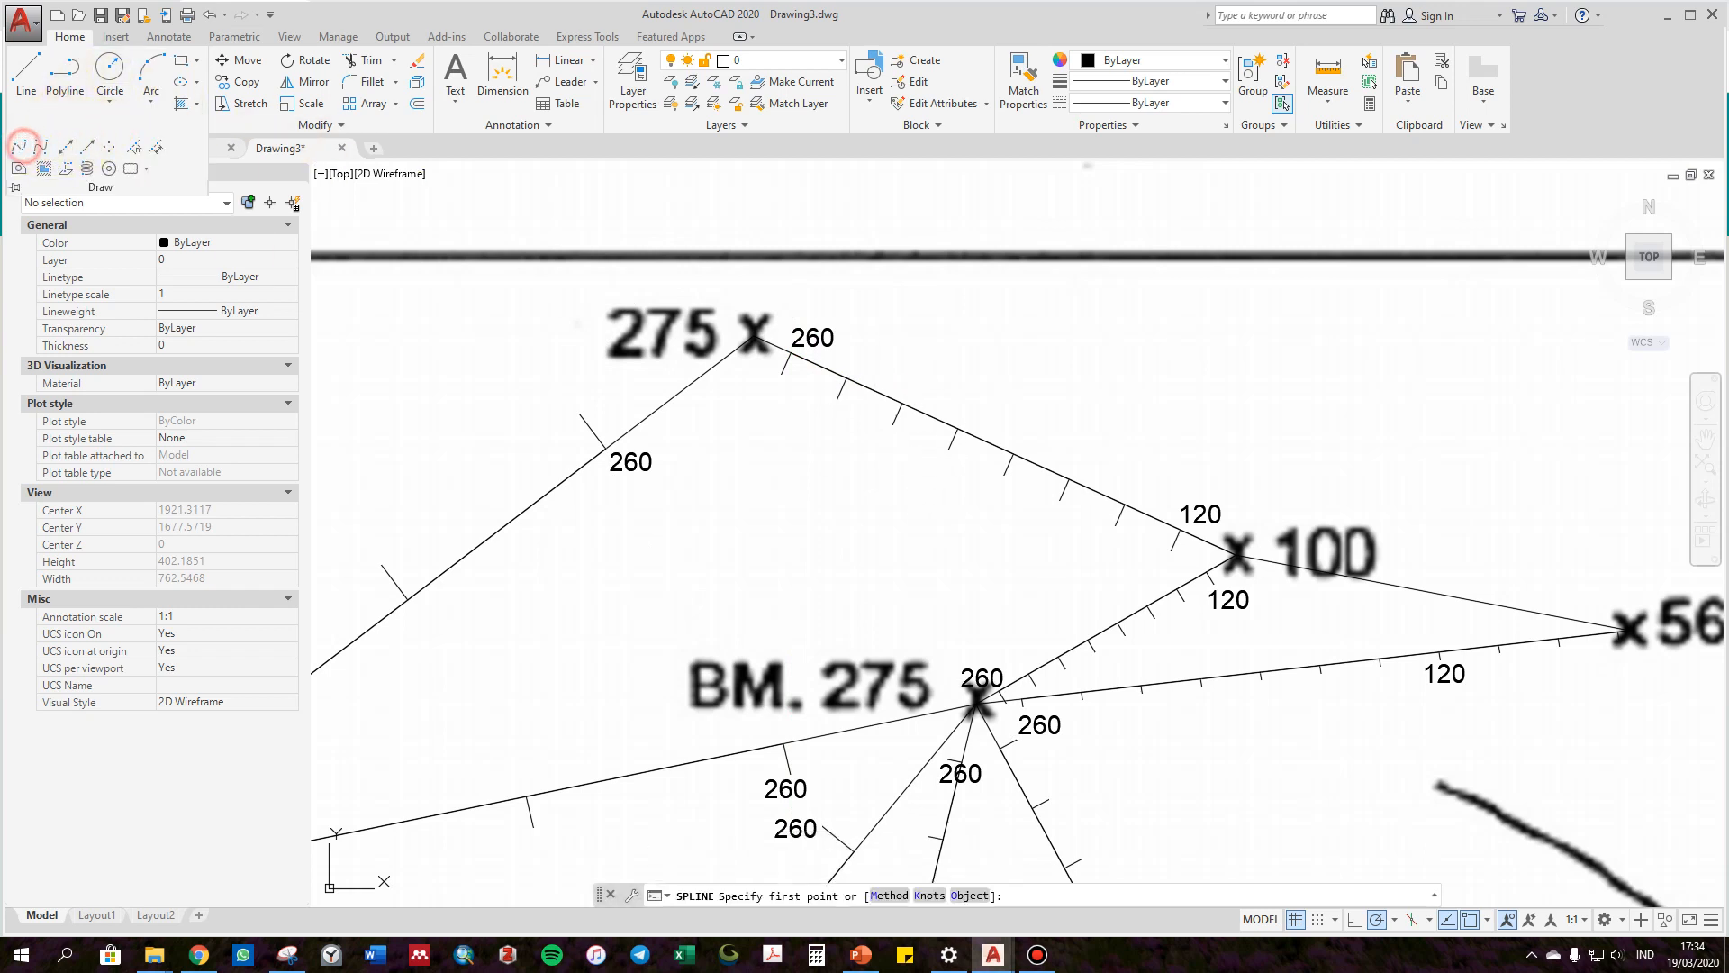
left_click(790, 352)
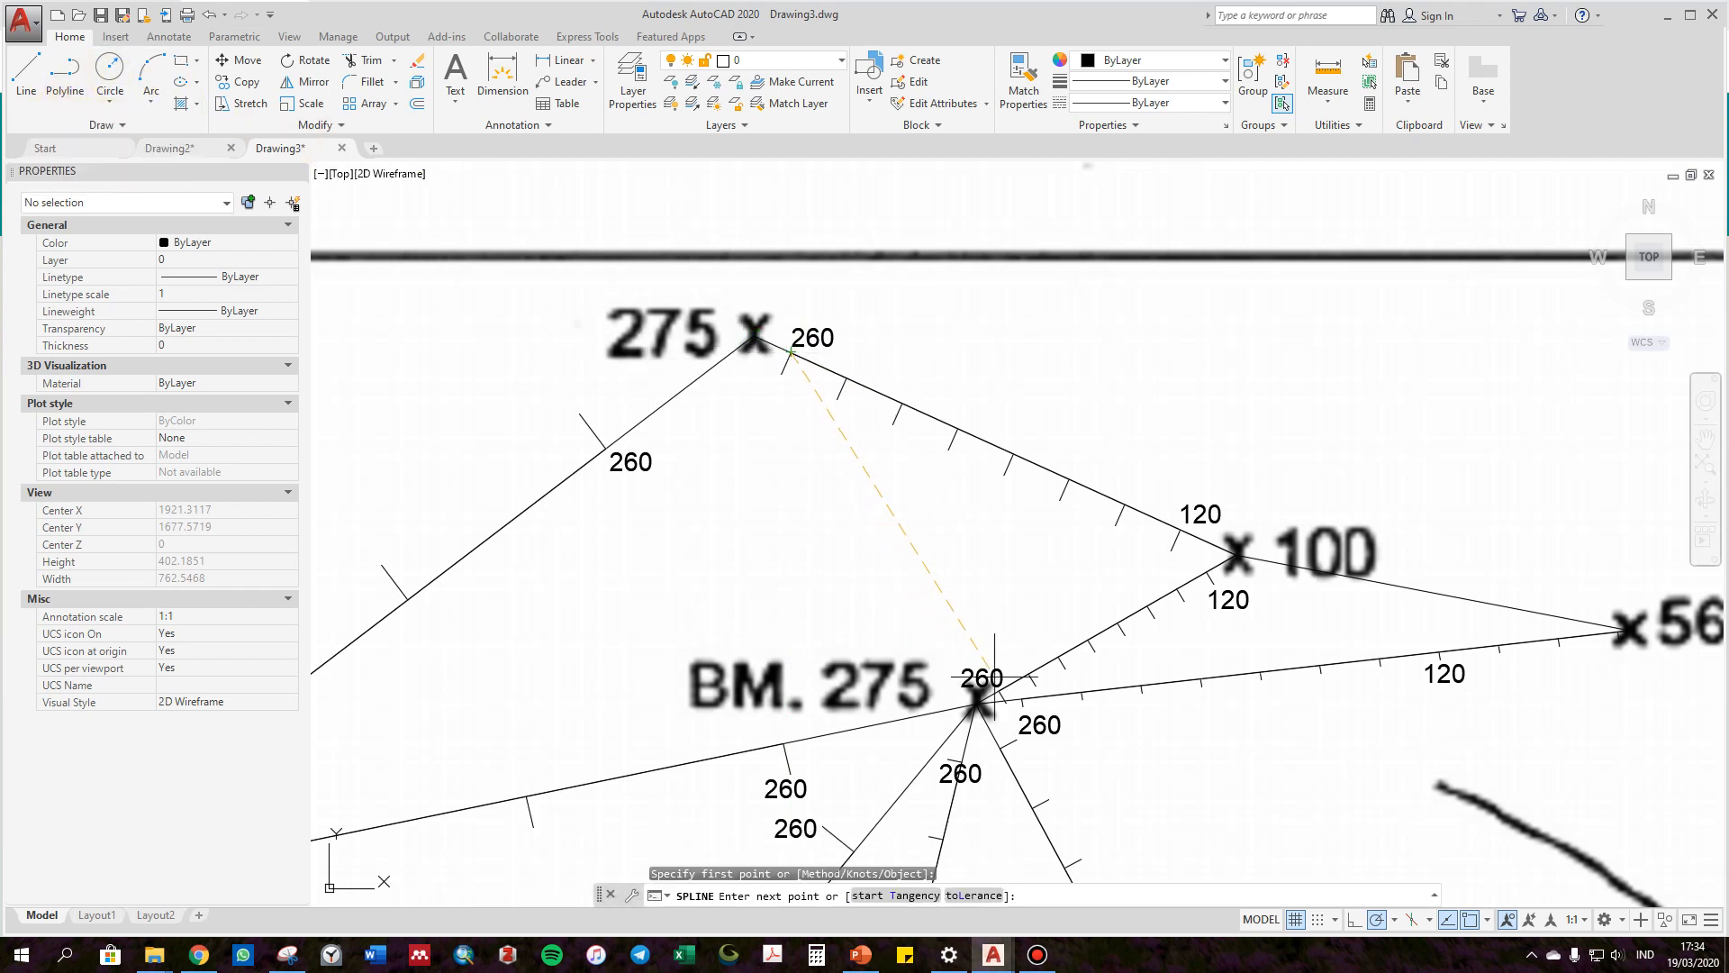
left_click(977, 696)
left_click(1004, 707)
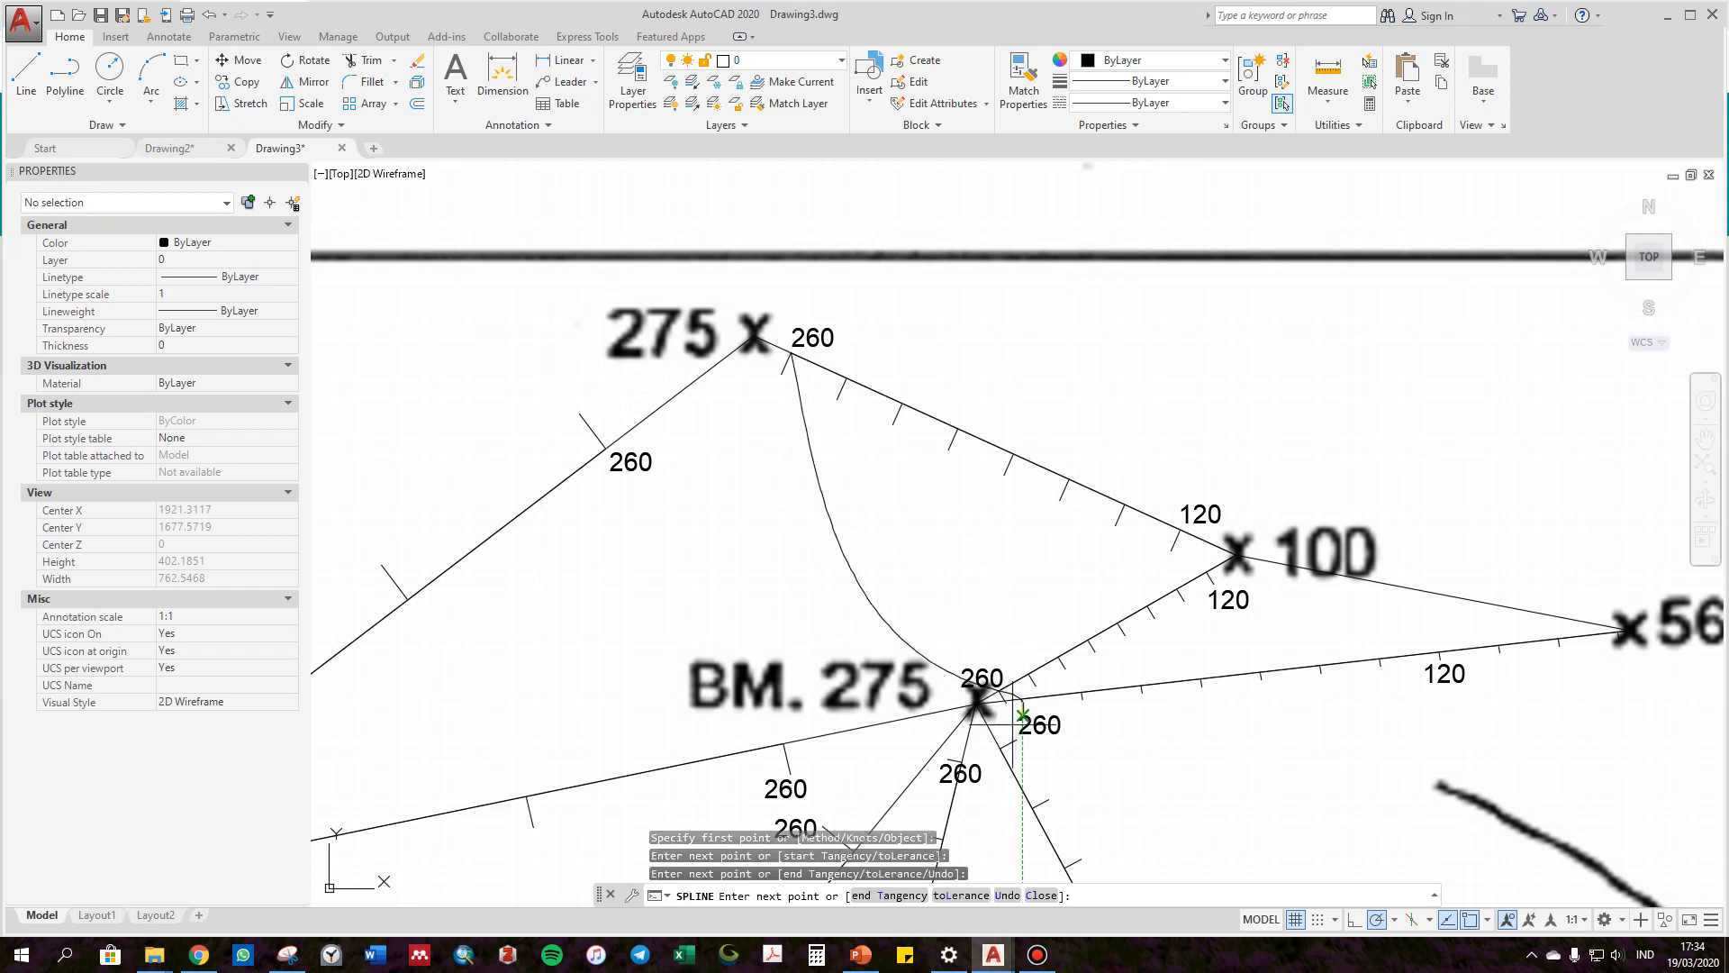
left_click(1000, 748)
left_click(963, 761)
middle_click_drag(940, 780, 896, 570)
left_click(815, 638)
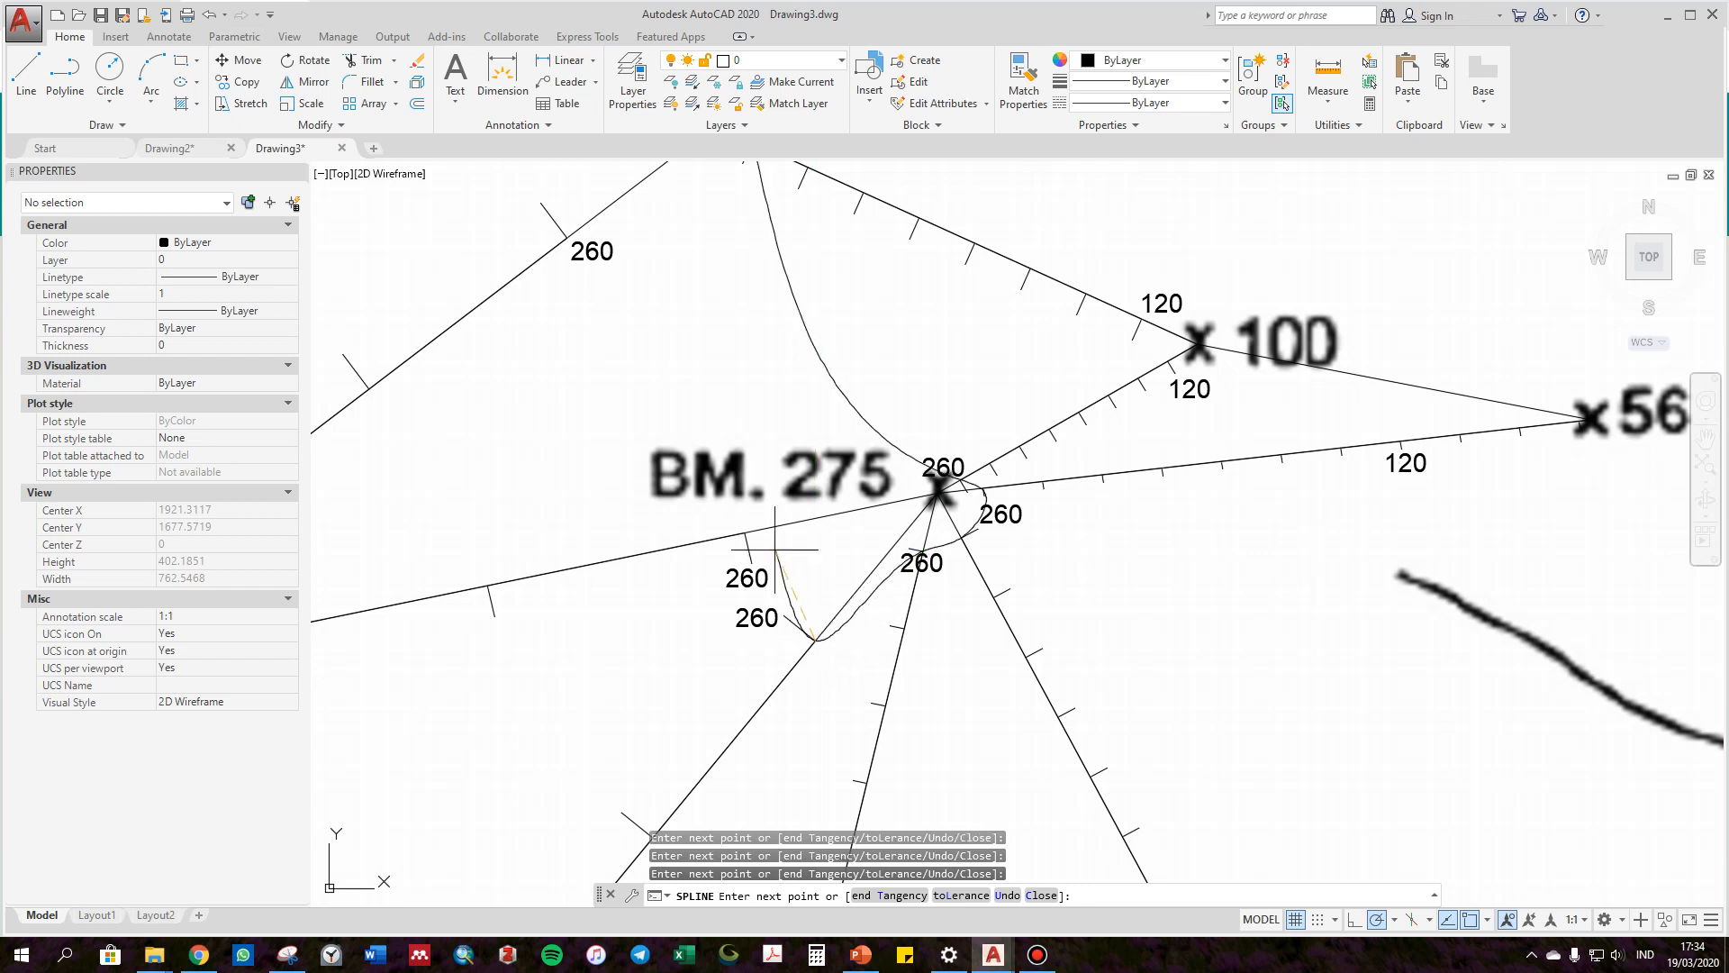
middle_click_drag(616, 372, 668, 598)
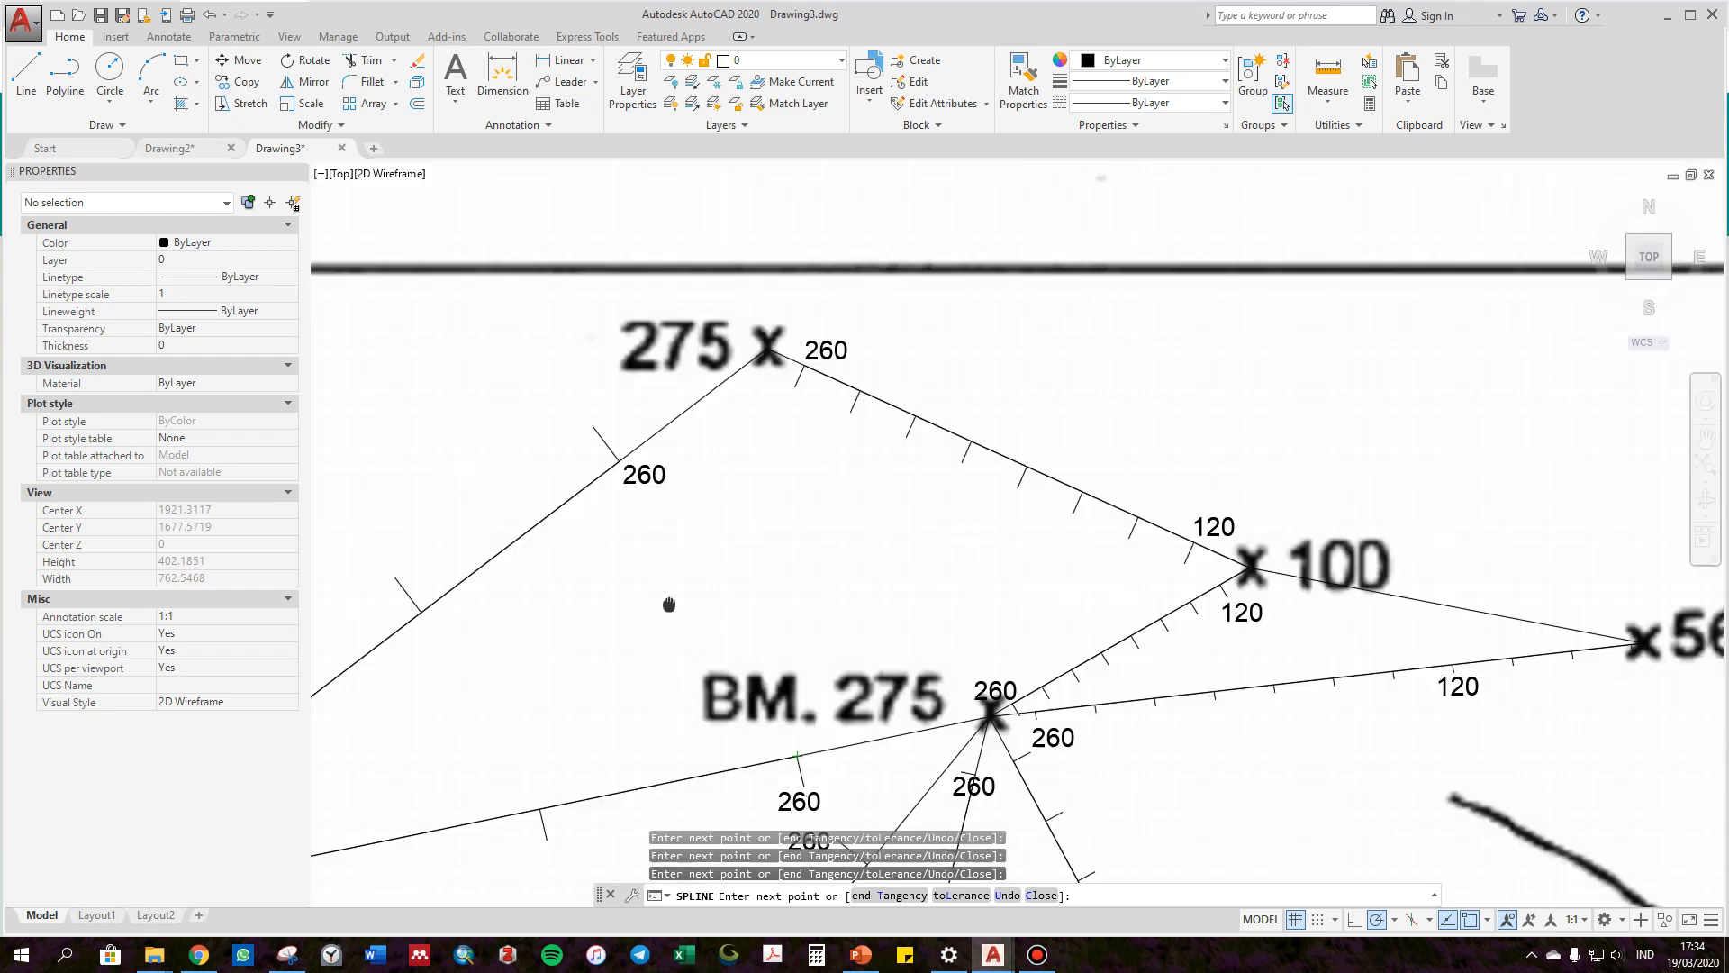
left_click(619, 461)
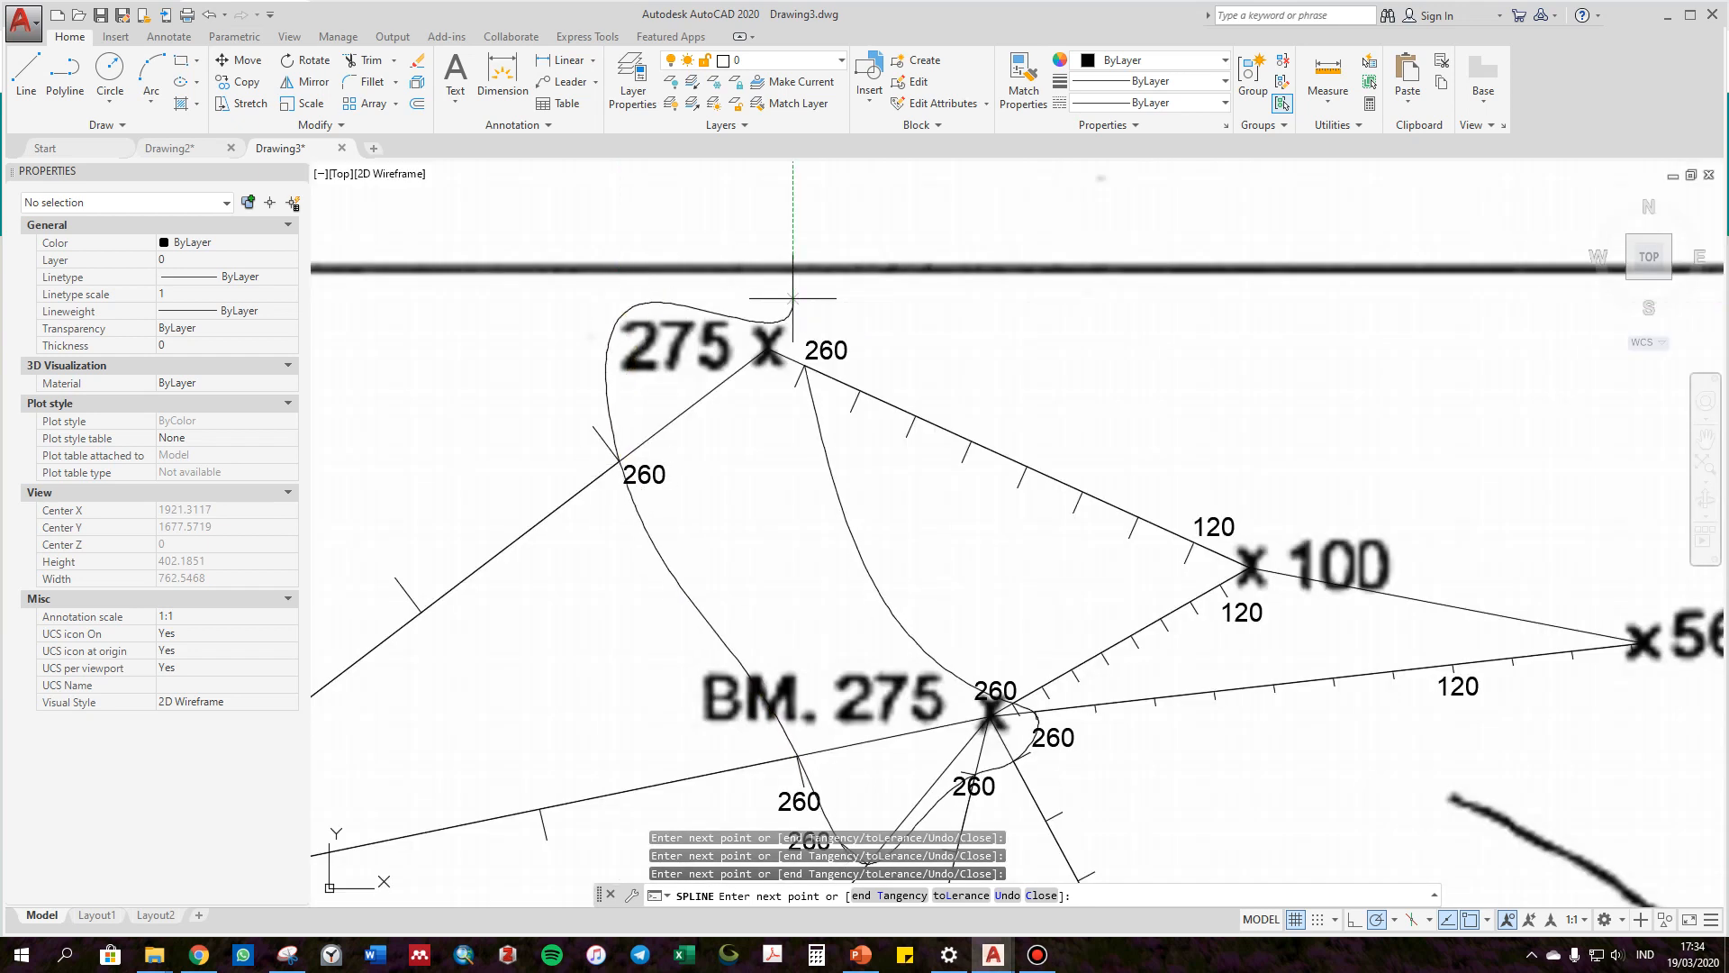
left_click(804, 363)
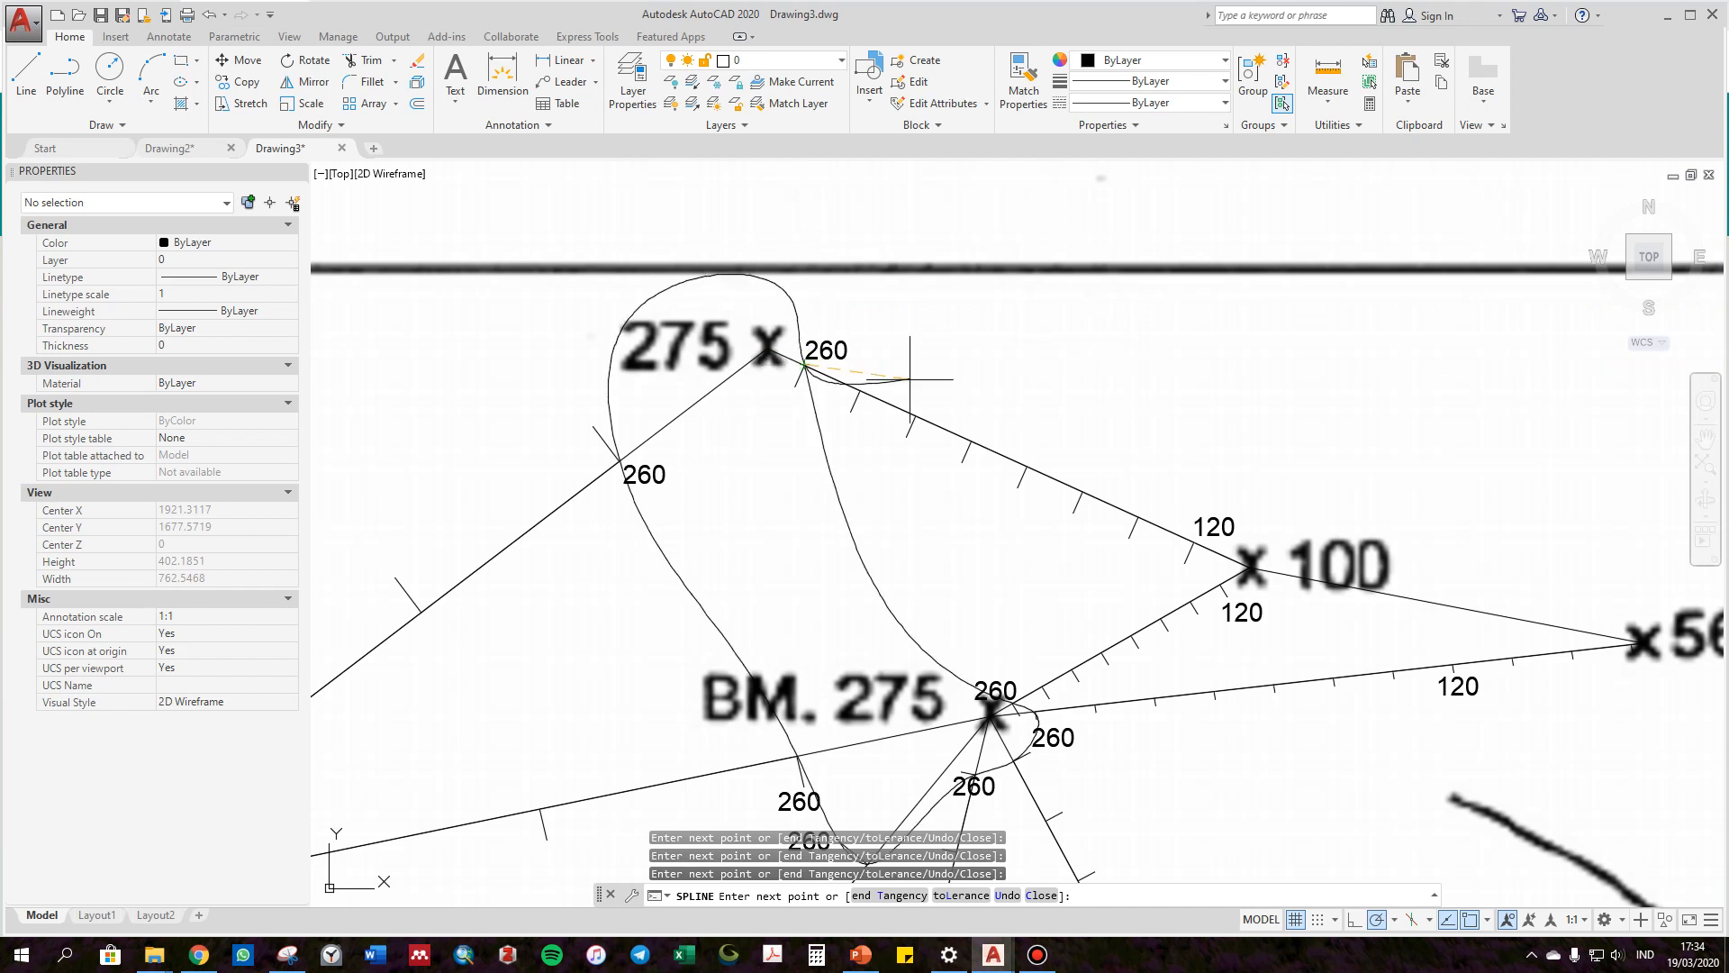
key("Return")
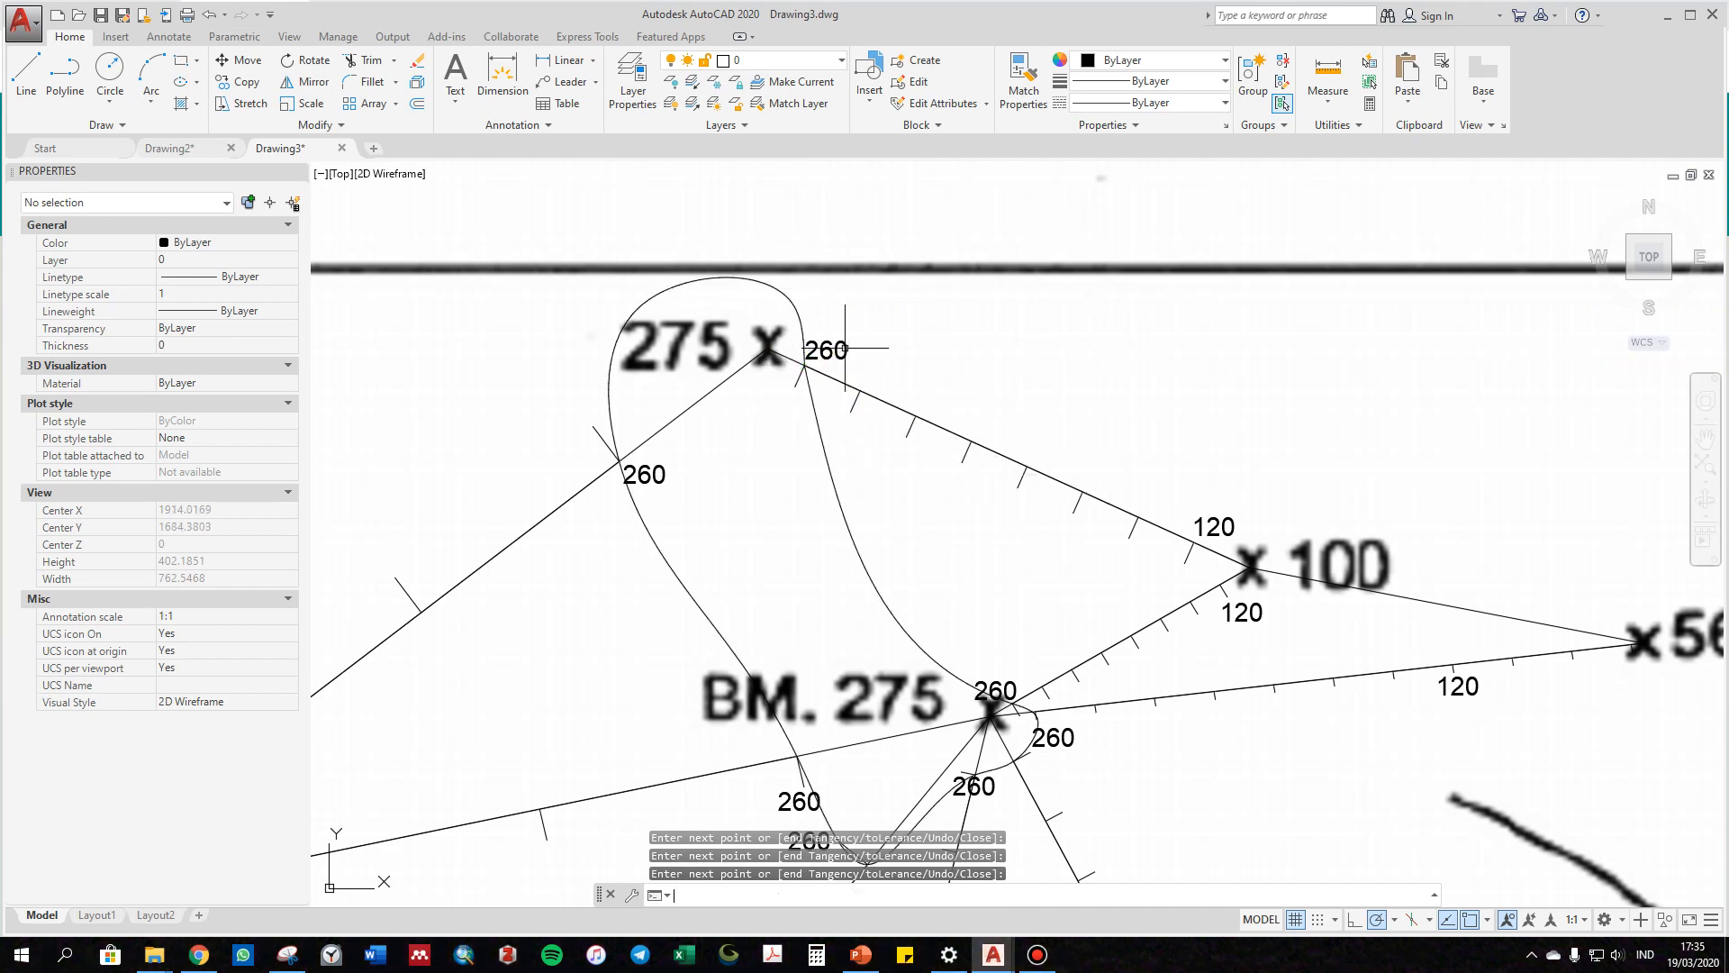
Start the next contour outside the 260 line as a spline through the second ticks from 275 and BM. 275 toward points 100, 56, 52 and 90.
scroll(1026, 619, "down", 2)
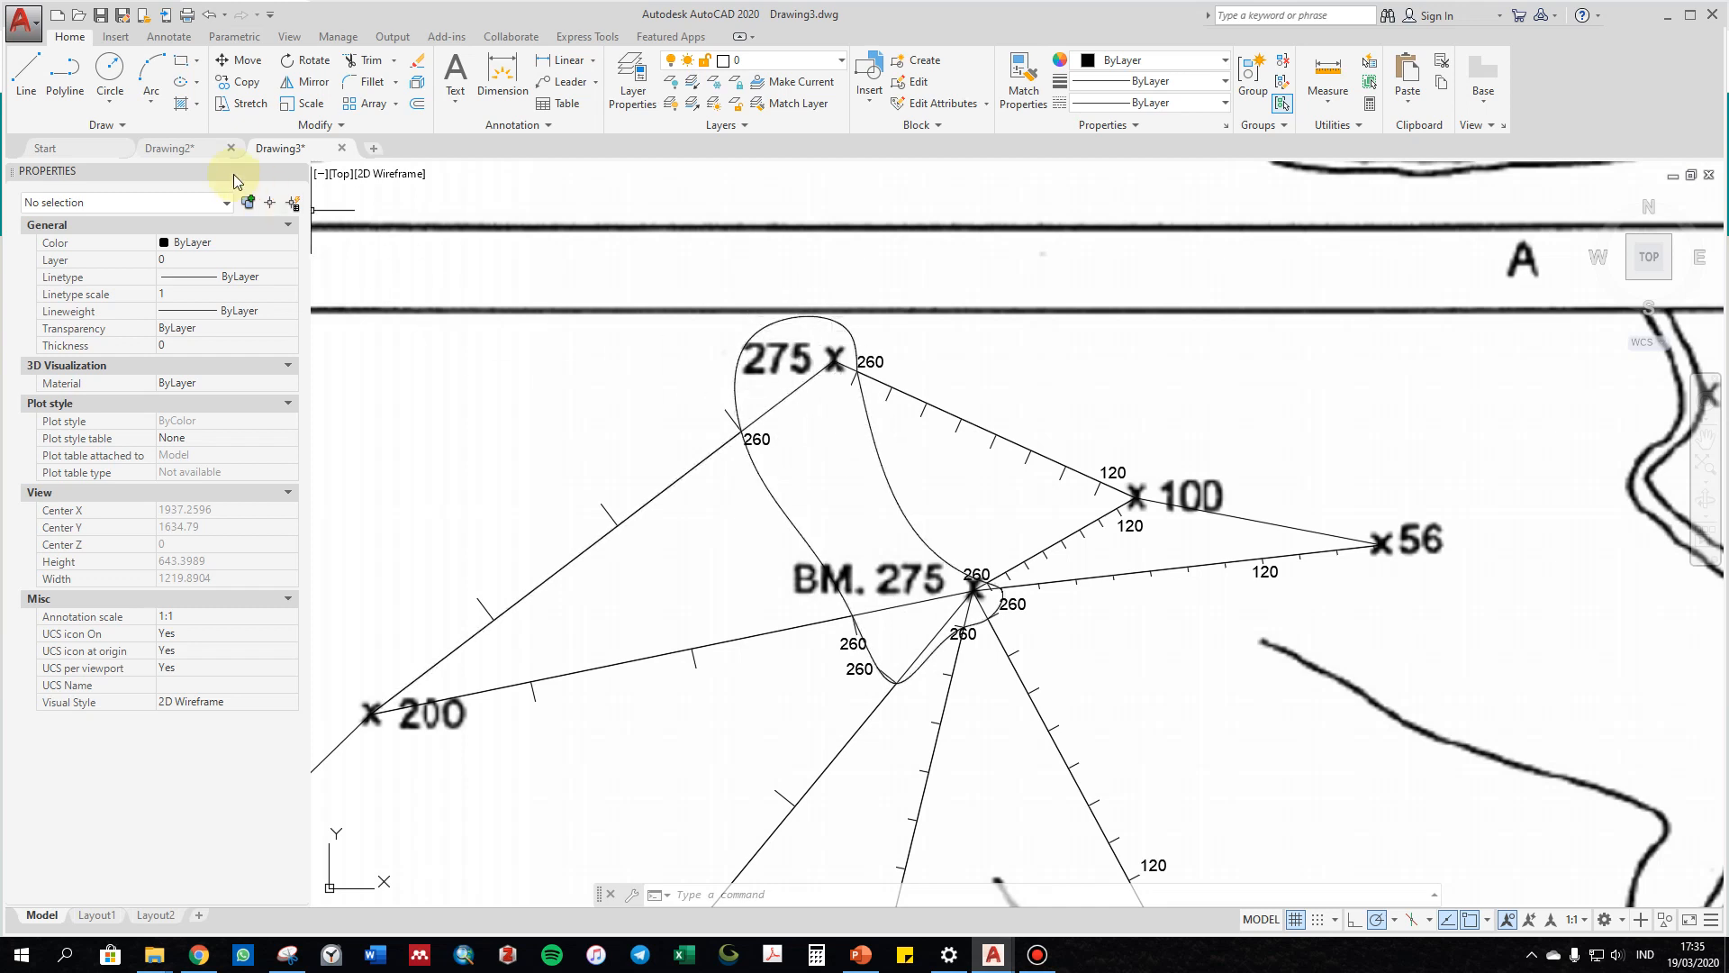
left_click(127, 126)
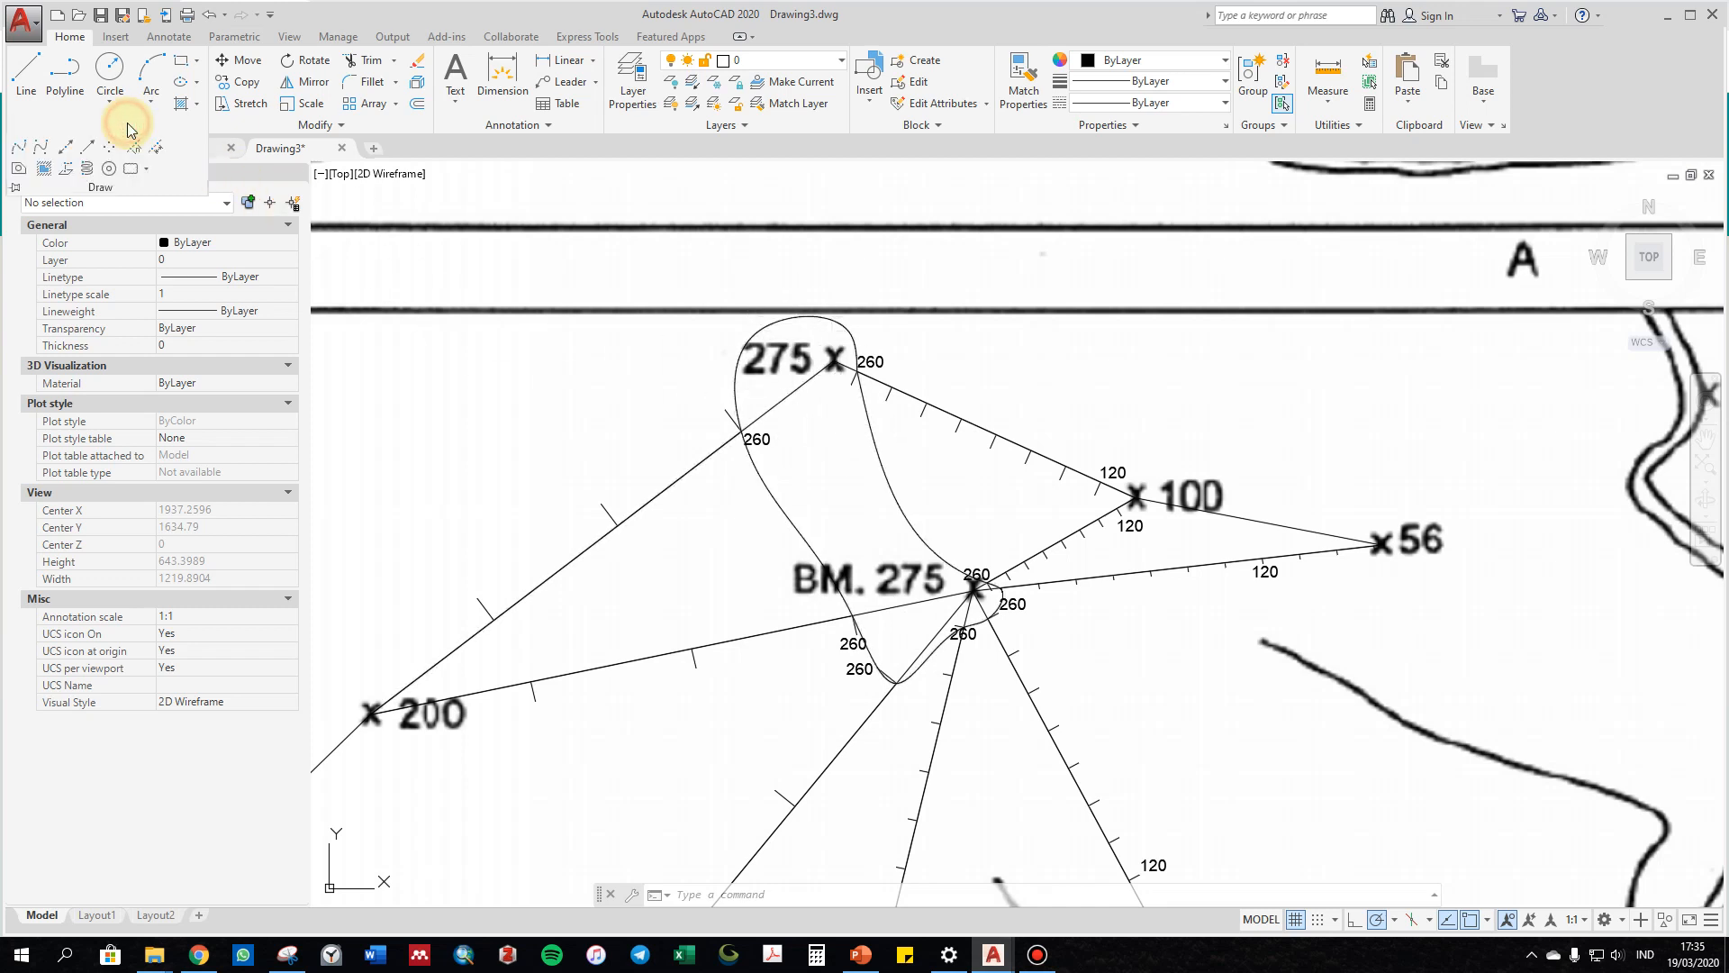
left_click(16, 153)
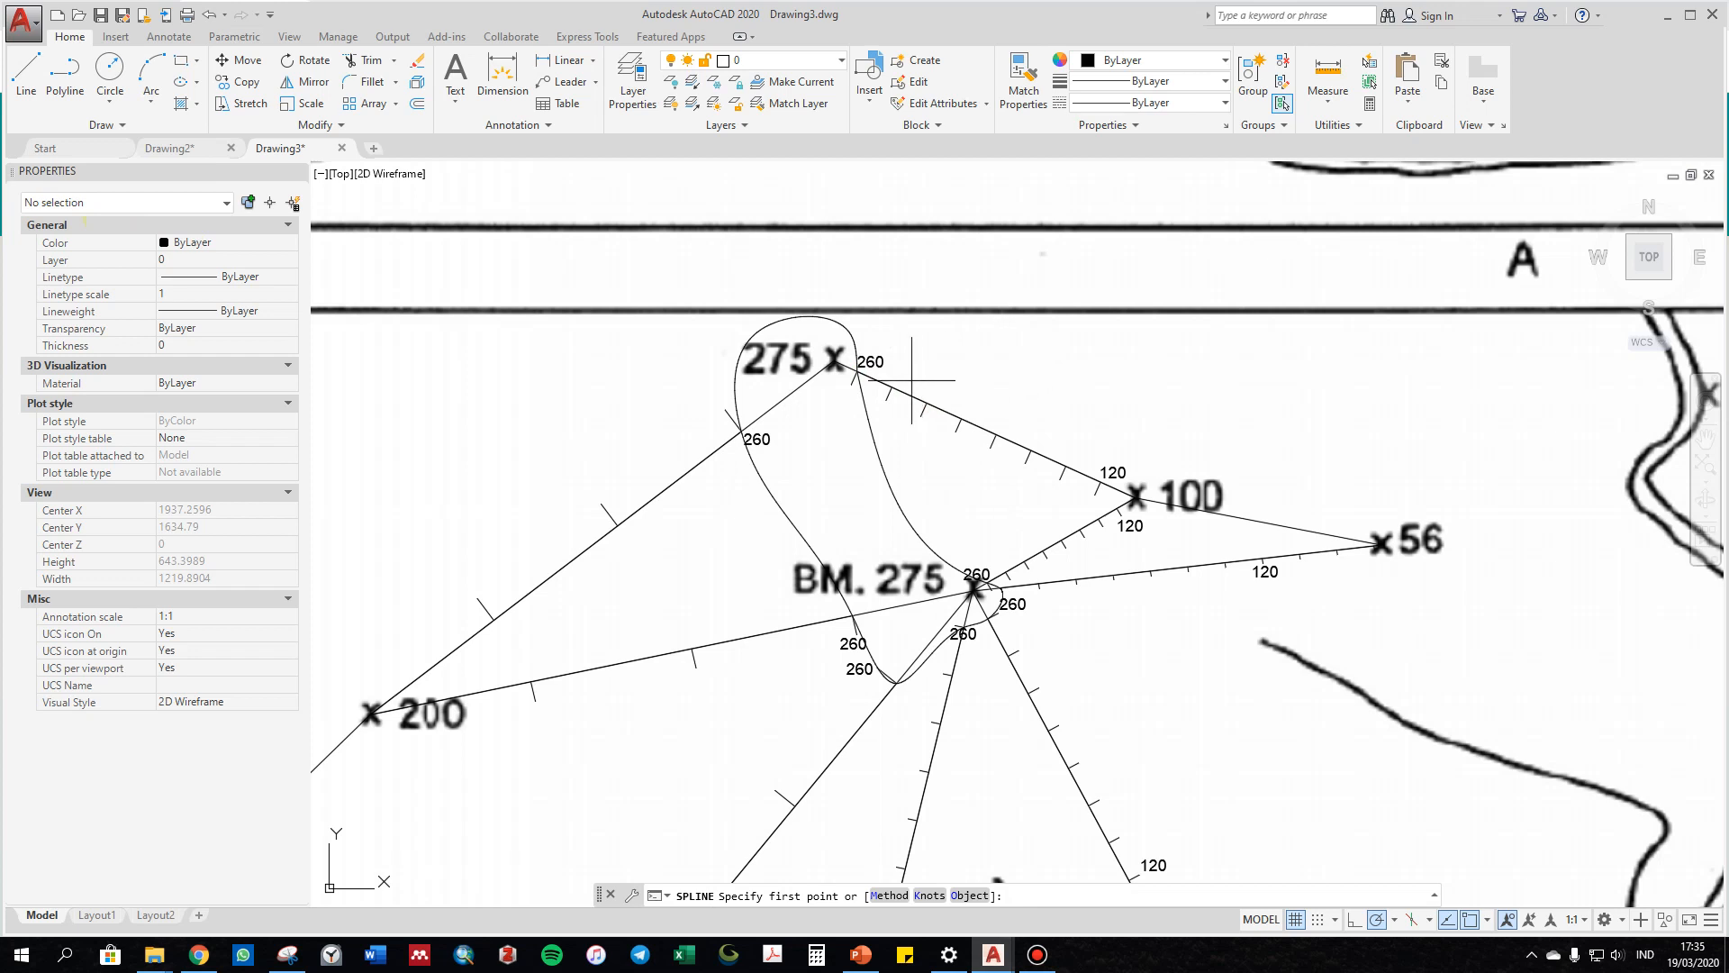
left_click(892, 387)
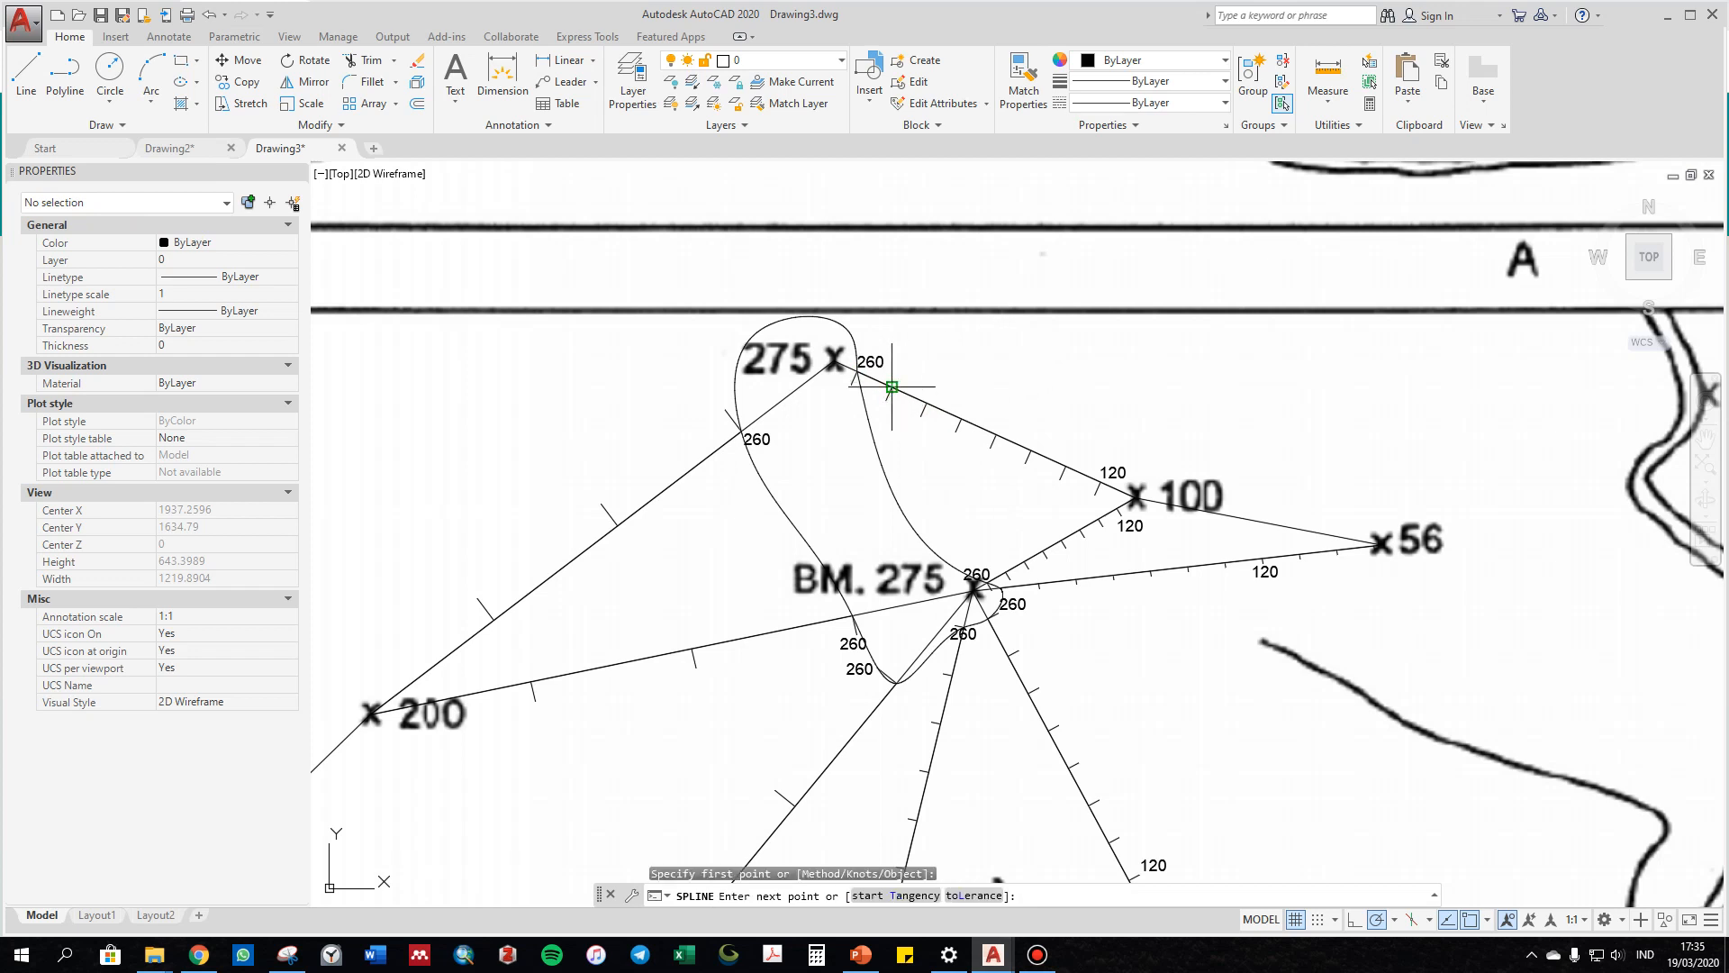
left_click(1006, 571)
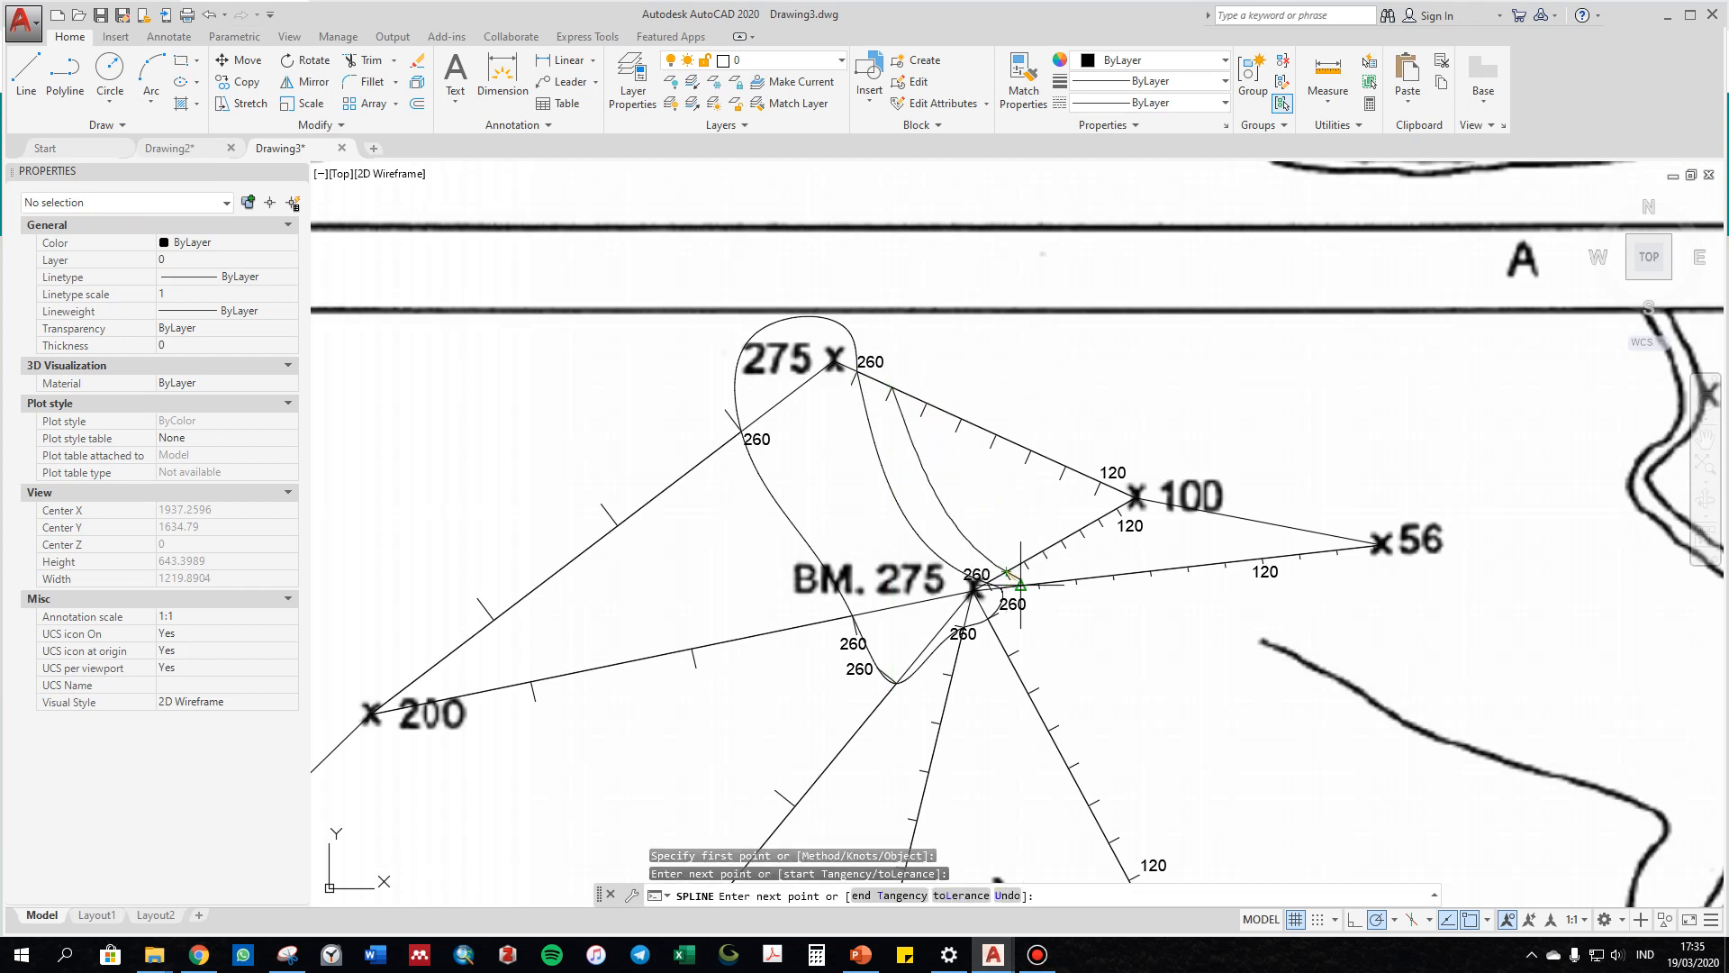
scroll(1006, 571, "up", 2)
left_click(1049, 588)
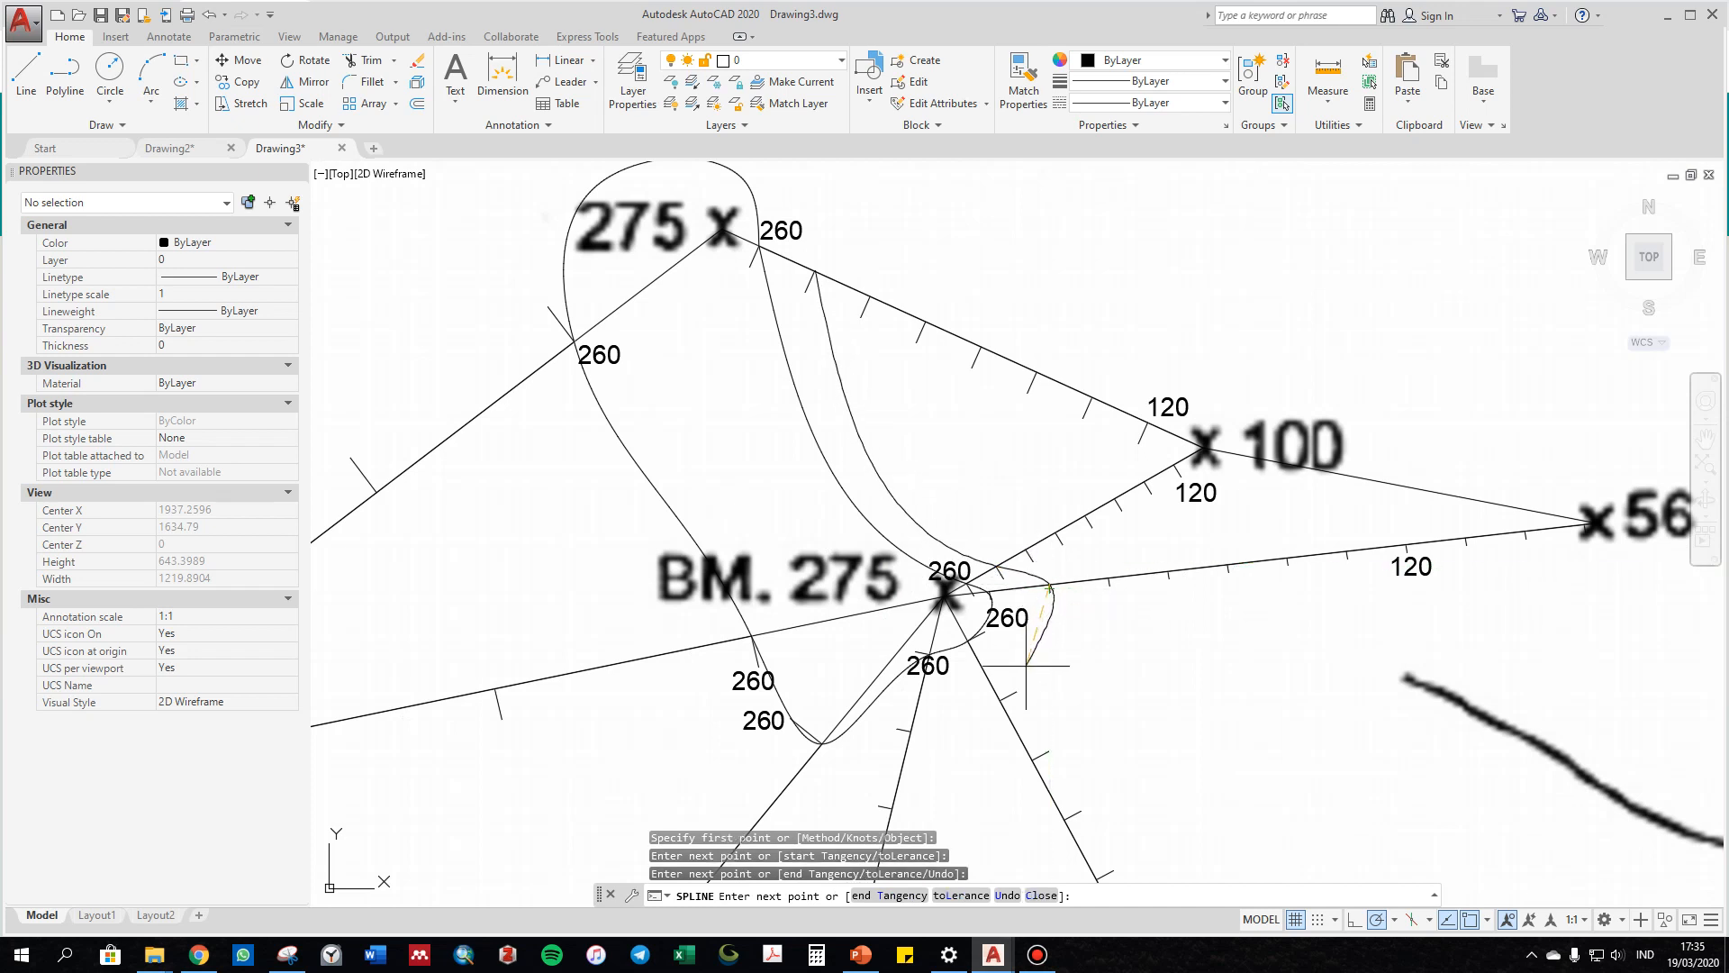
left_click(966, 718)
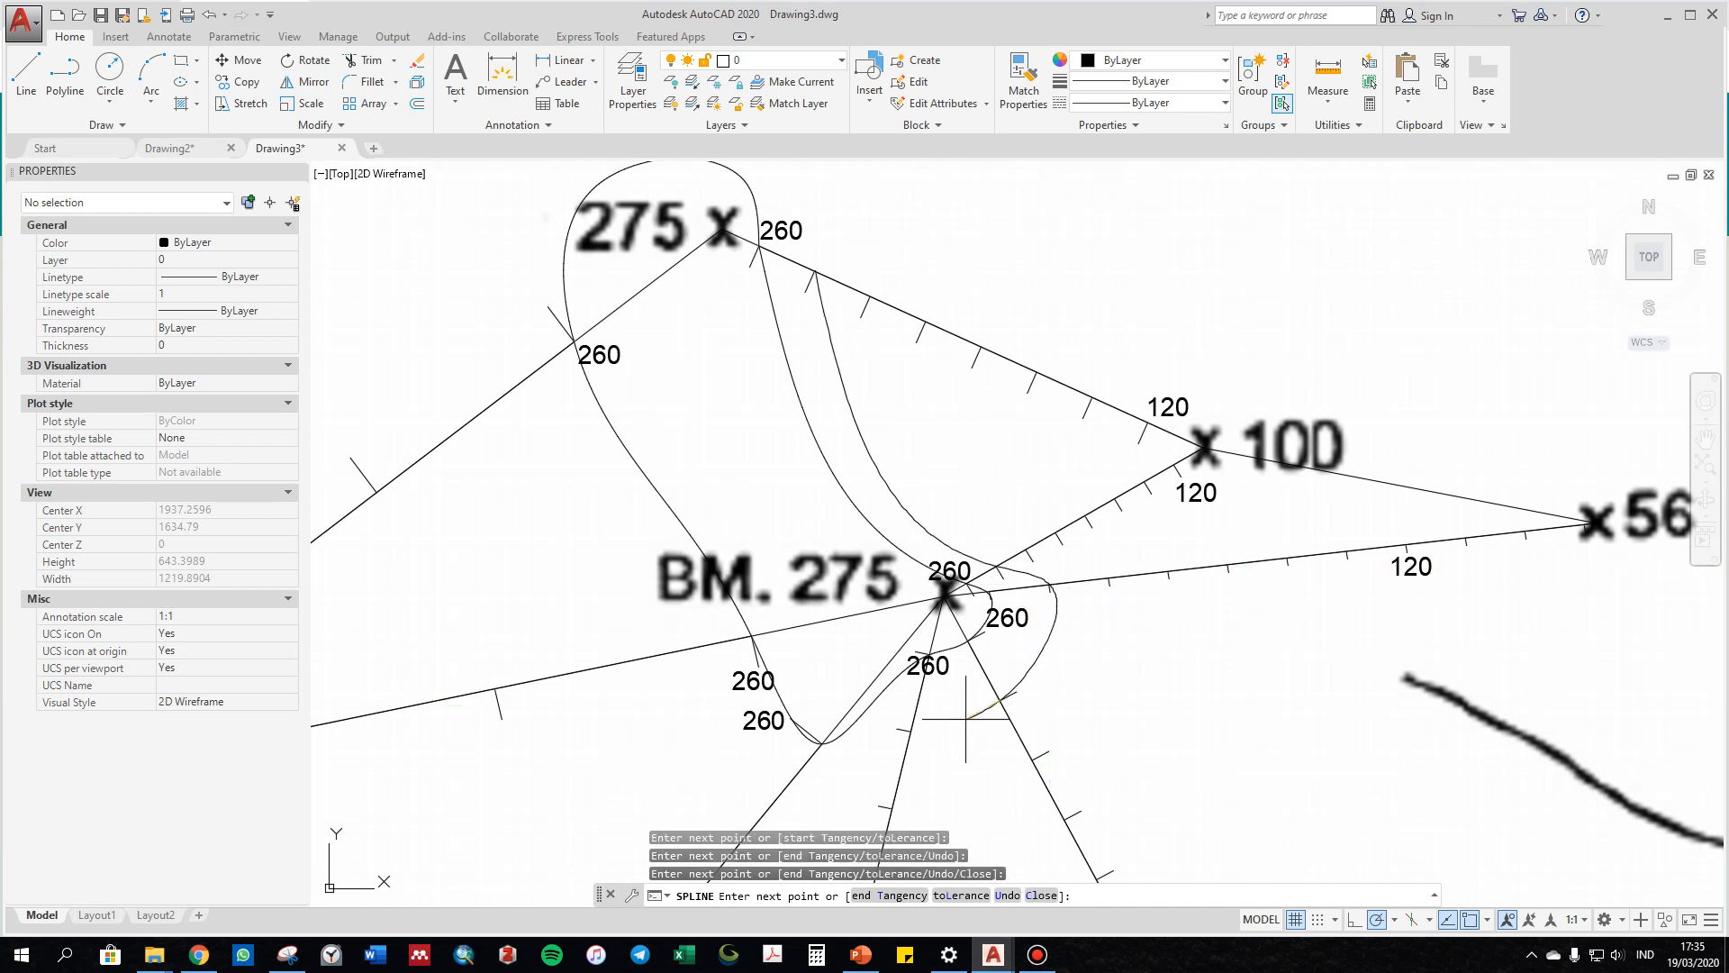
left_click(910, 730)
Continue the spline through the second ticks toward points 185 and 200, loop it around point 275 and end it at its start point.
middle_click_drag(911, 741, 911, 459)
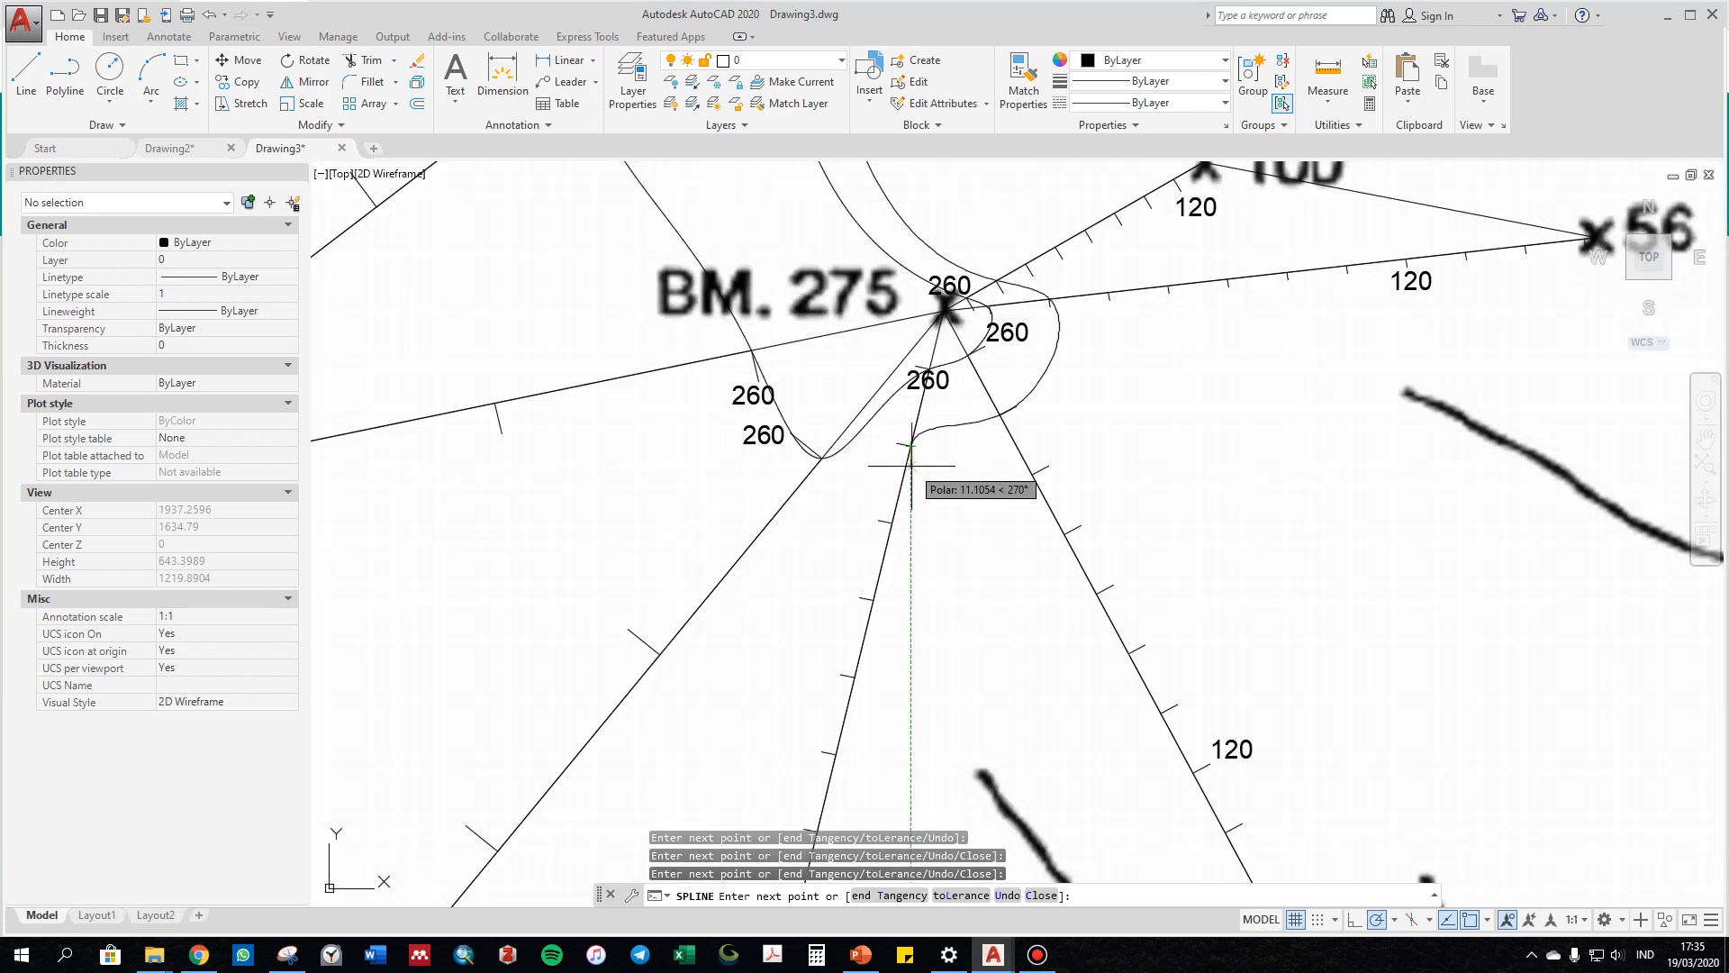
scroll(716, 618, "down", 2)
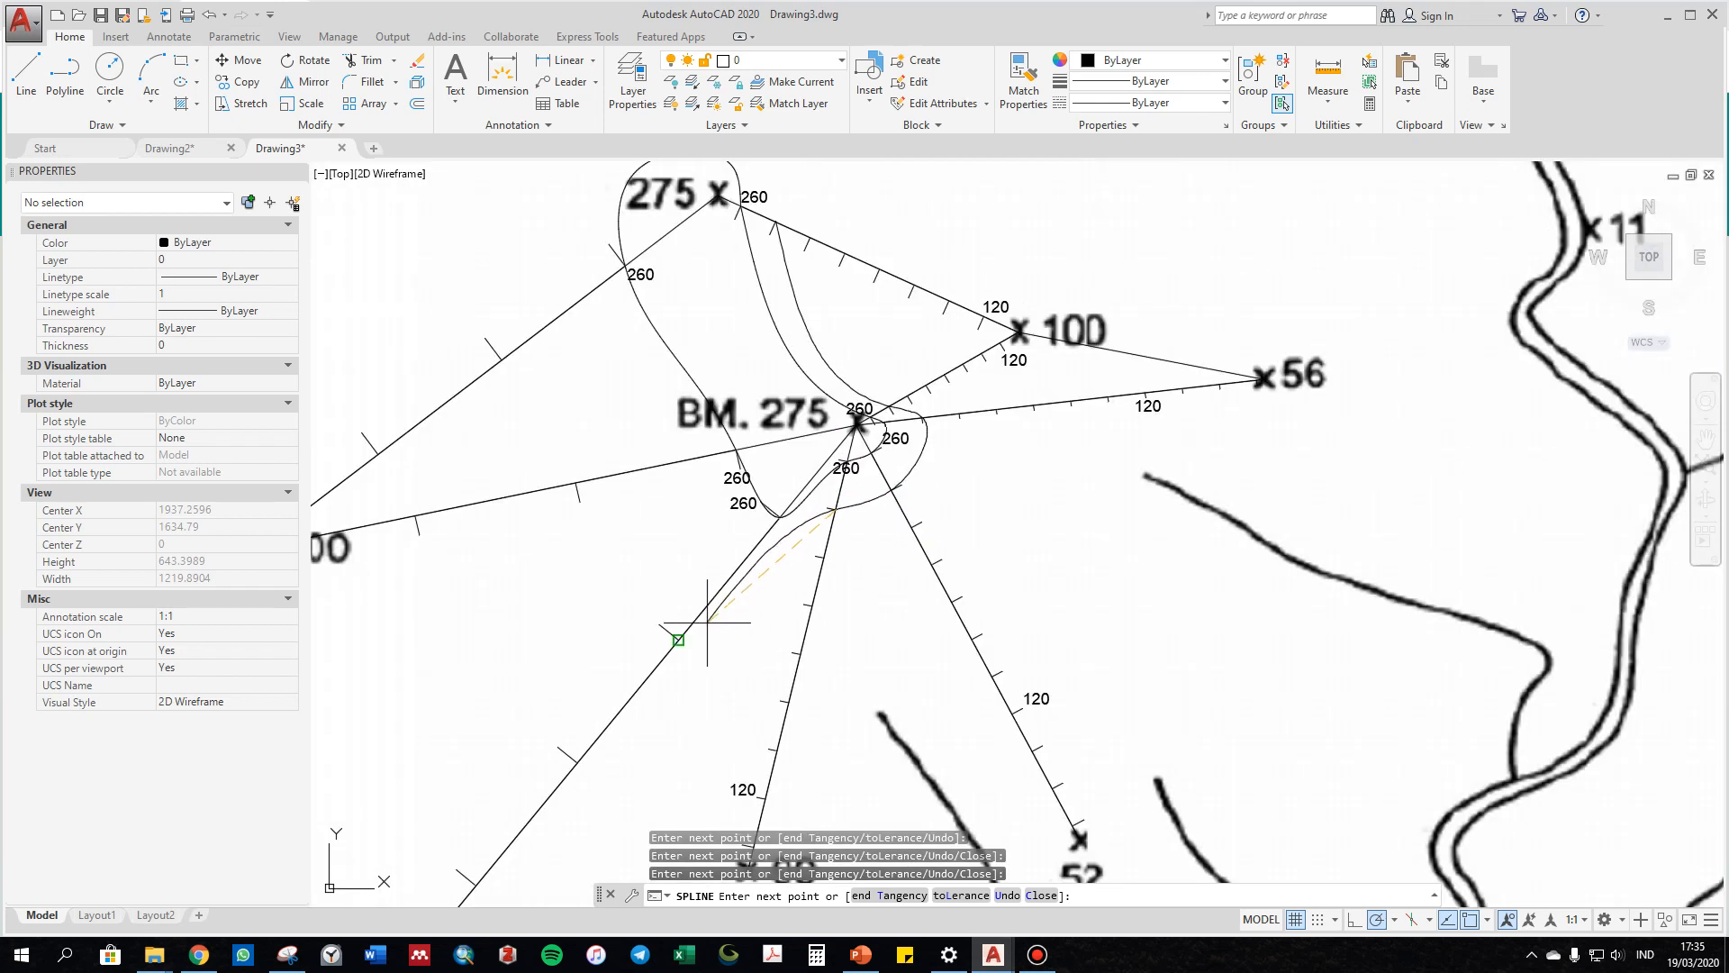
left_click(678, 639)
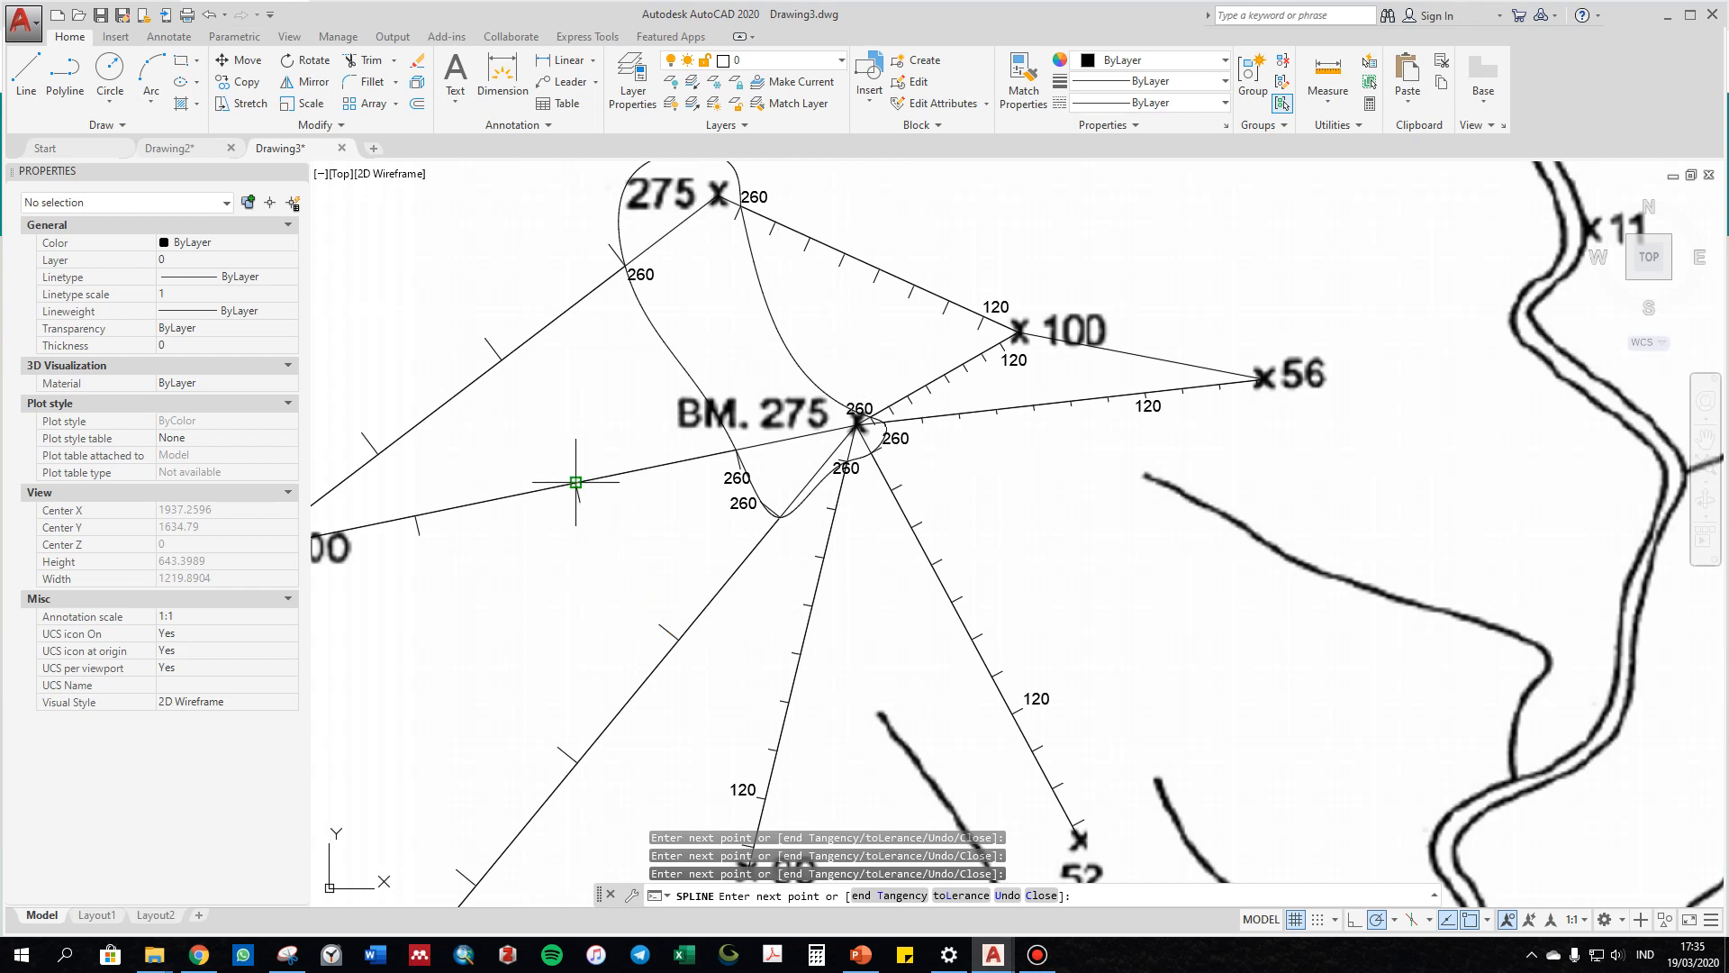
left_click(501, 359)
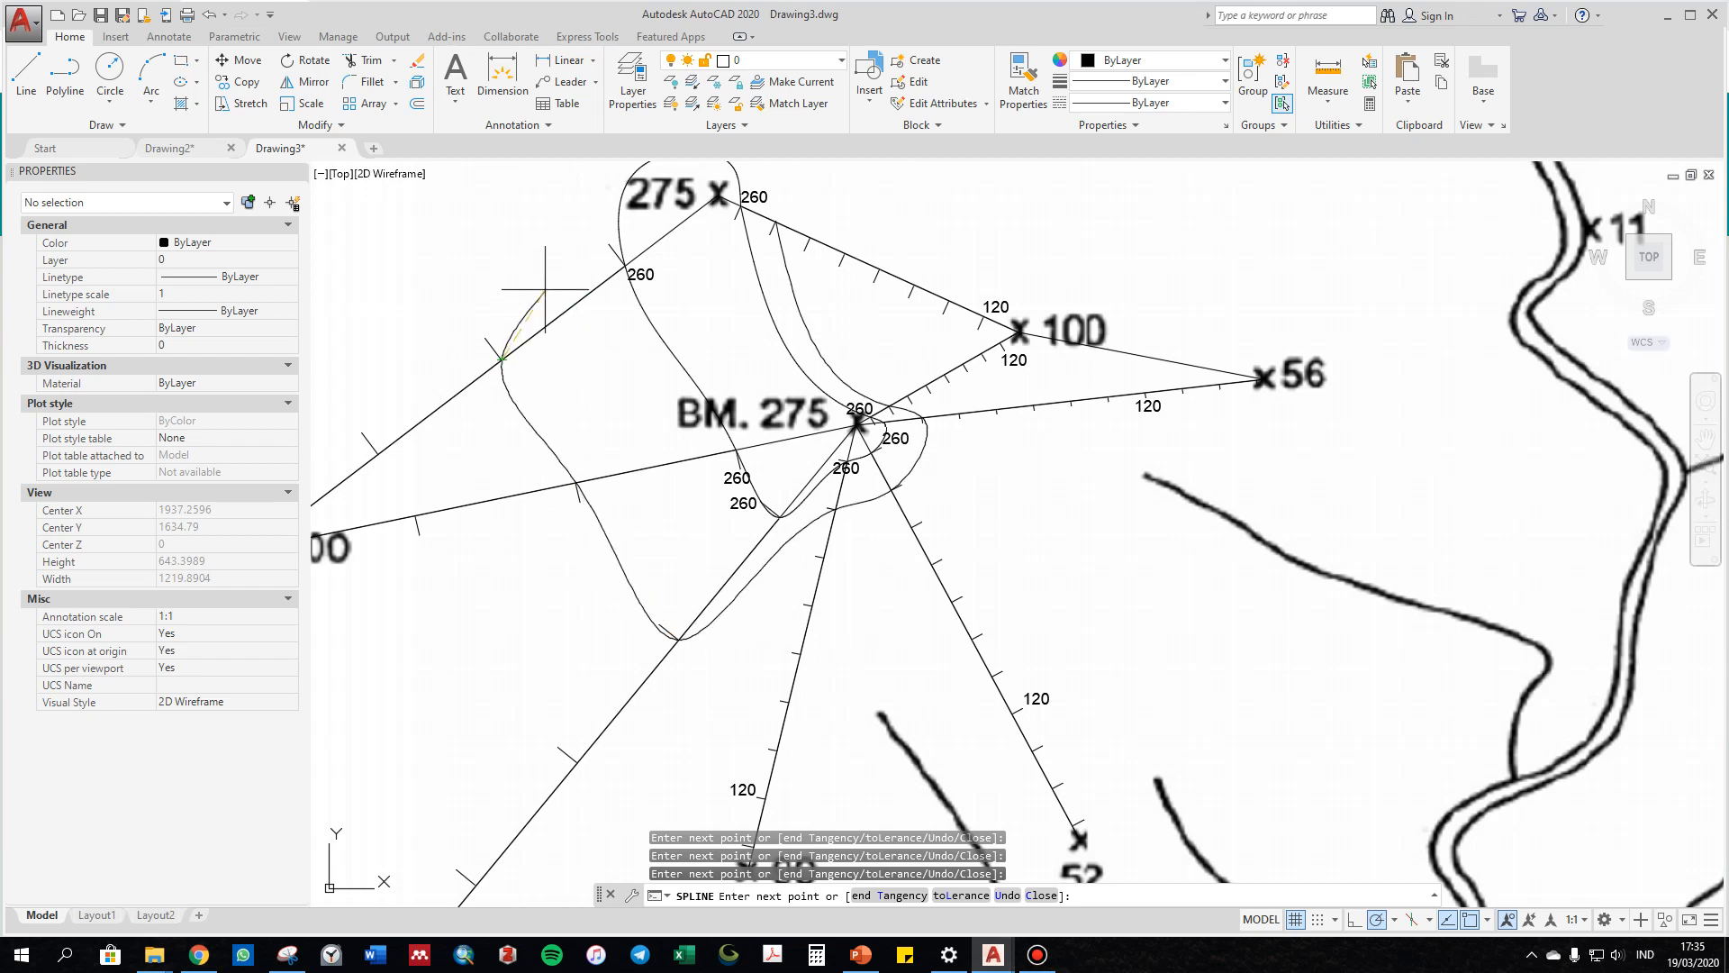
middle_click_drag(501, 359, 518, 525)
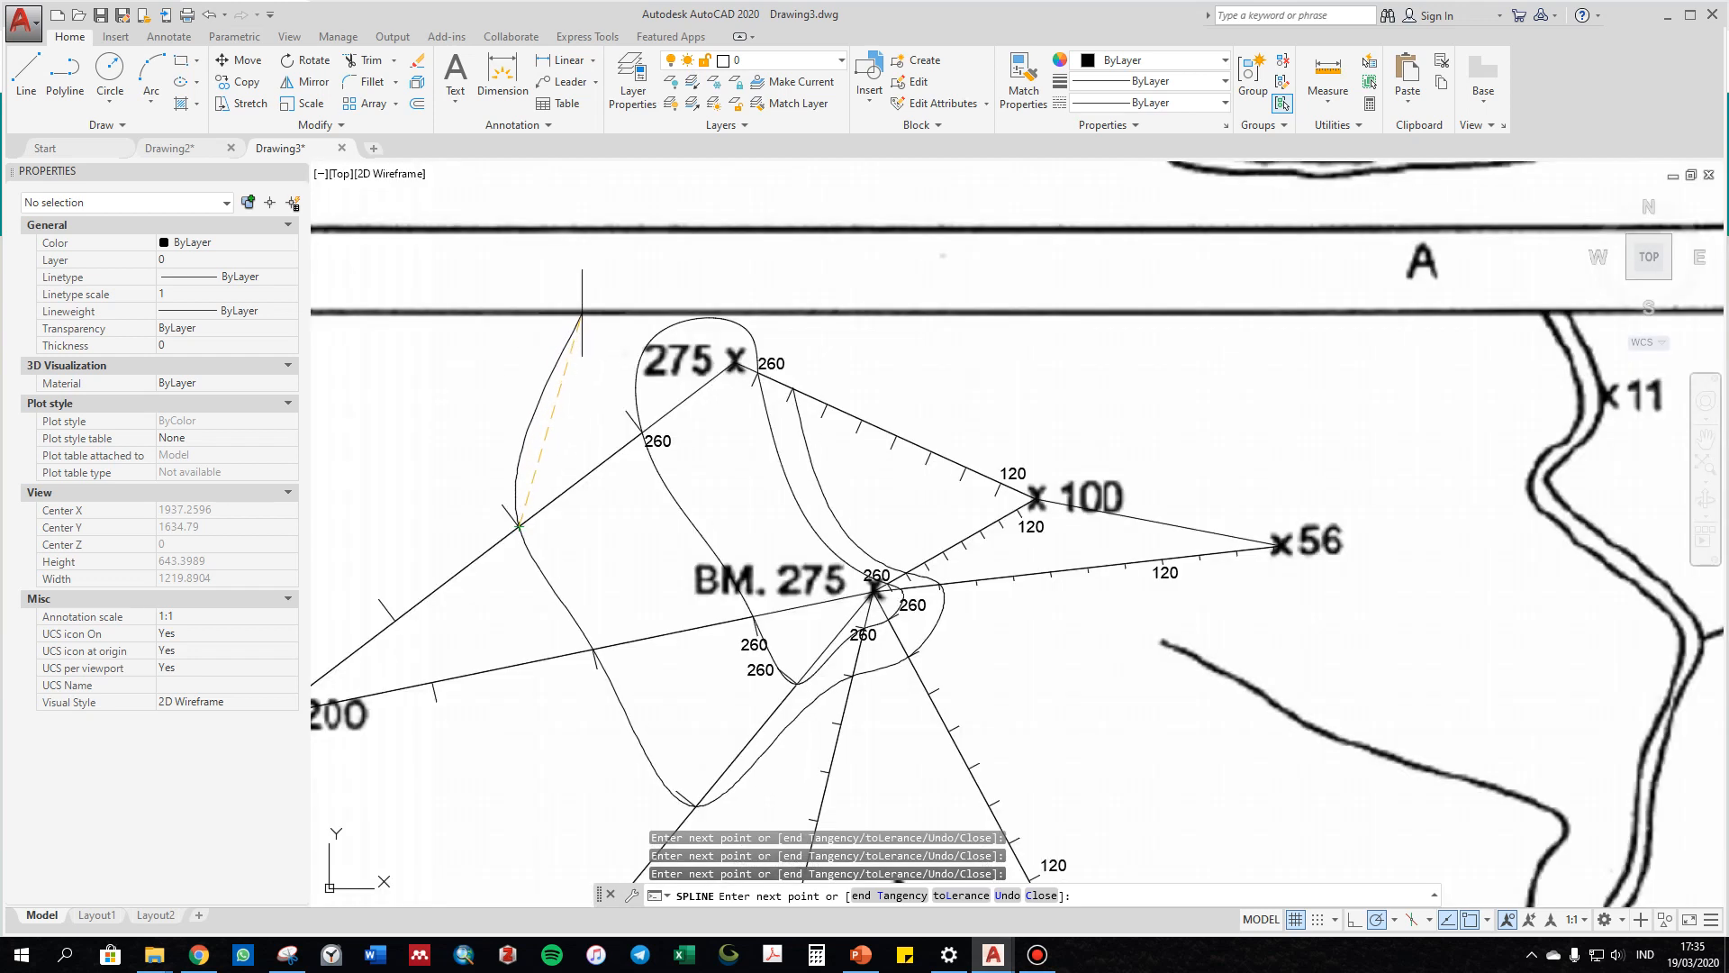
left_click(782, 316)
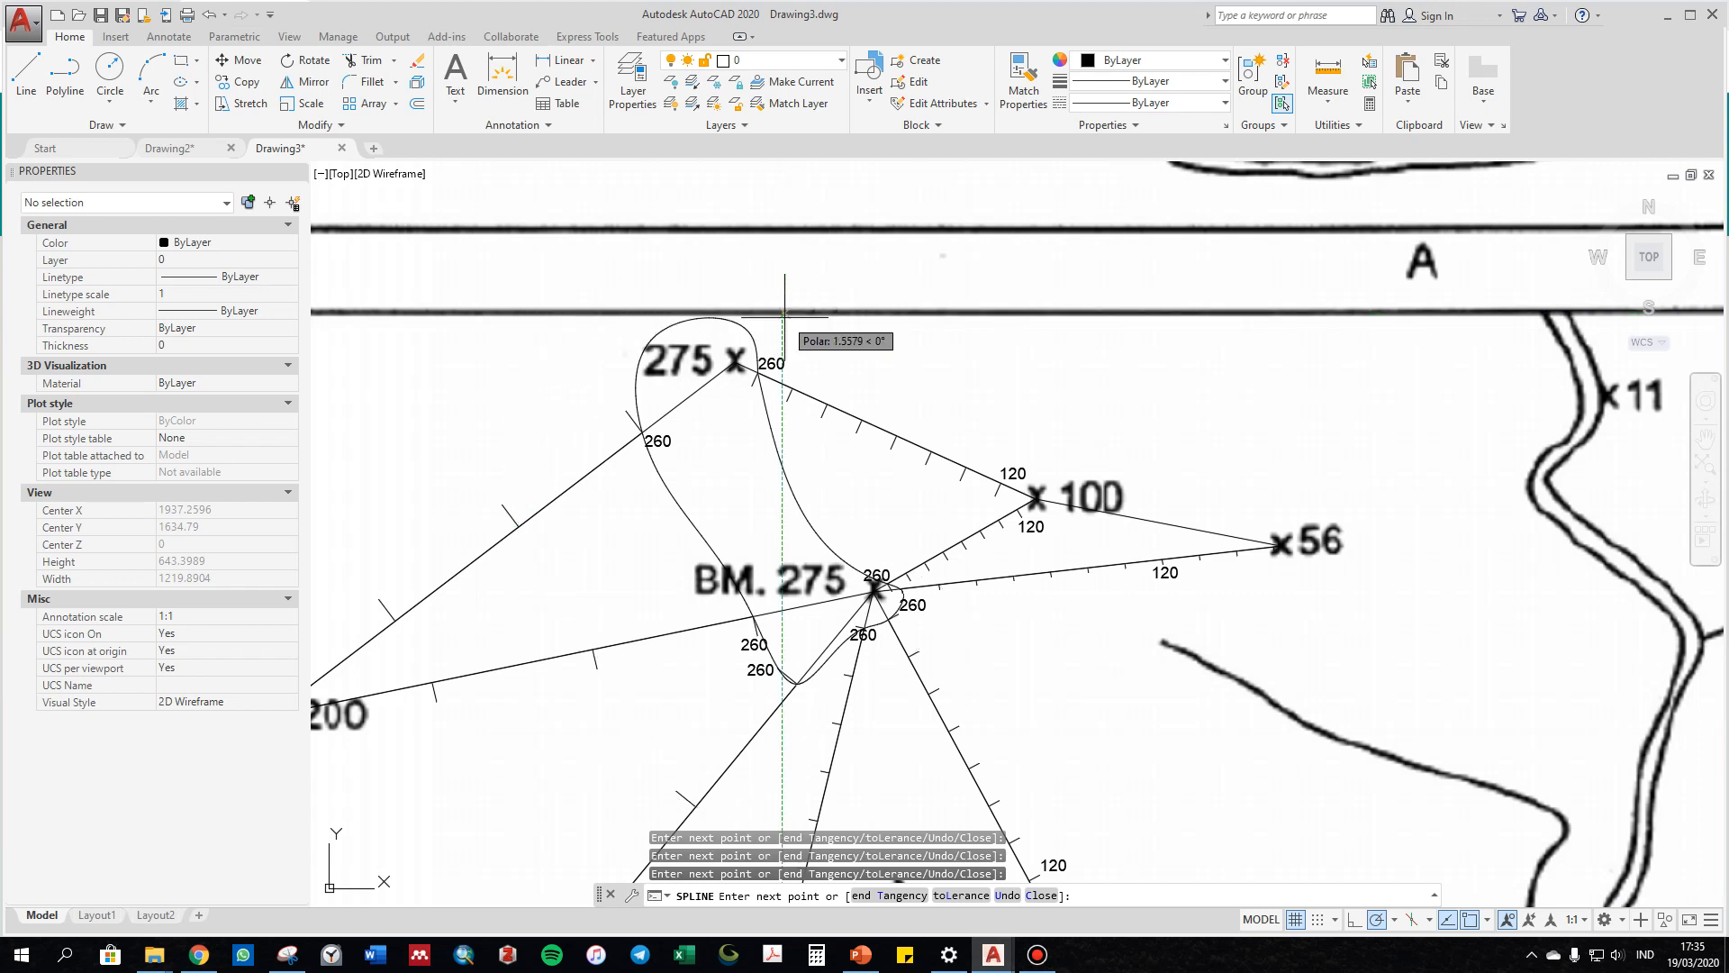
left_click(792, 388)
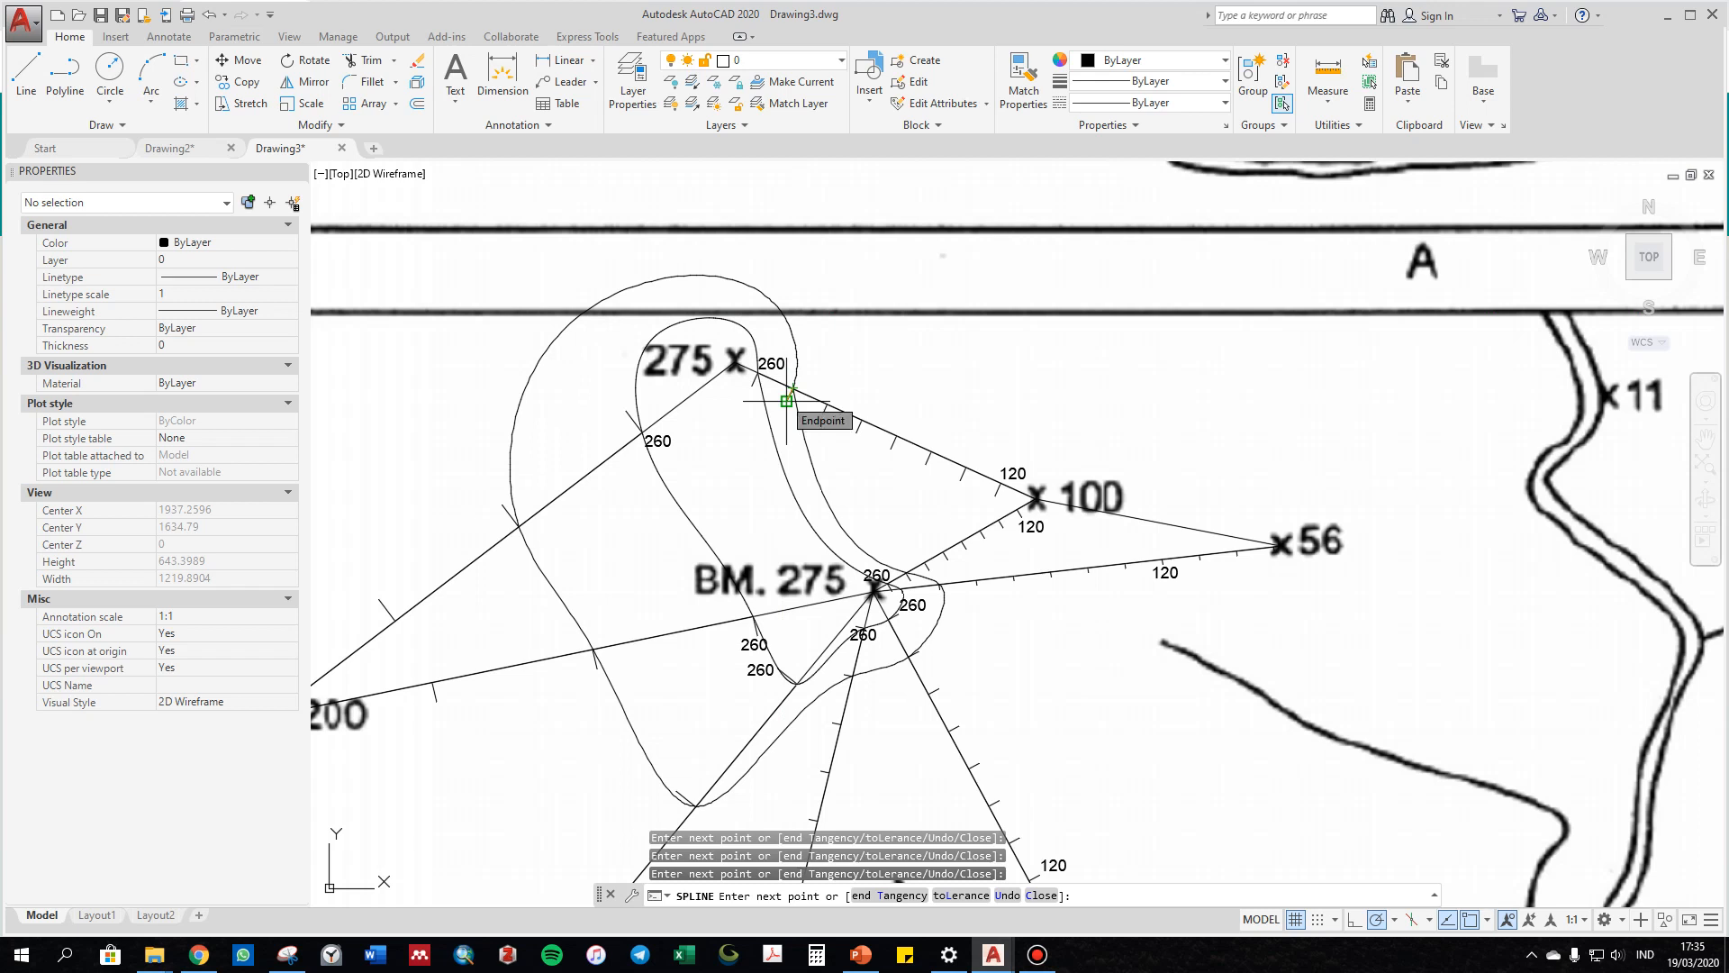
key("Return")
Start the 120 contour as a spline through the 120 ticks on the lines 275–100, BM. 275–100 and BM. 275–56.
scroll(767, 414, "down", 2)
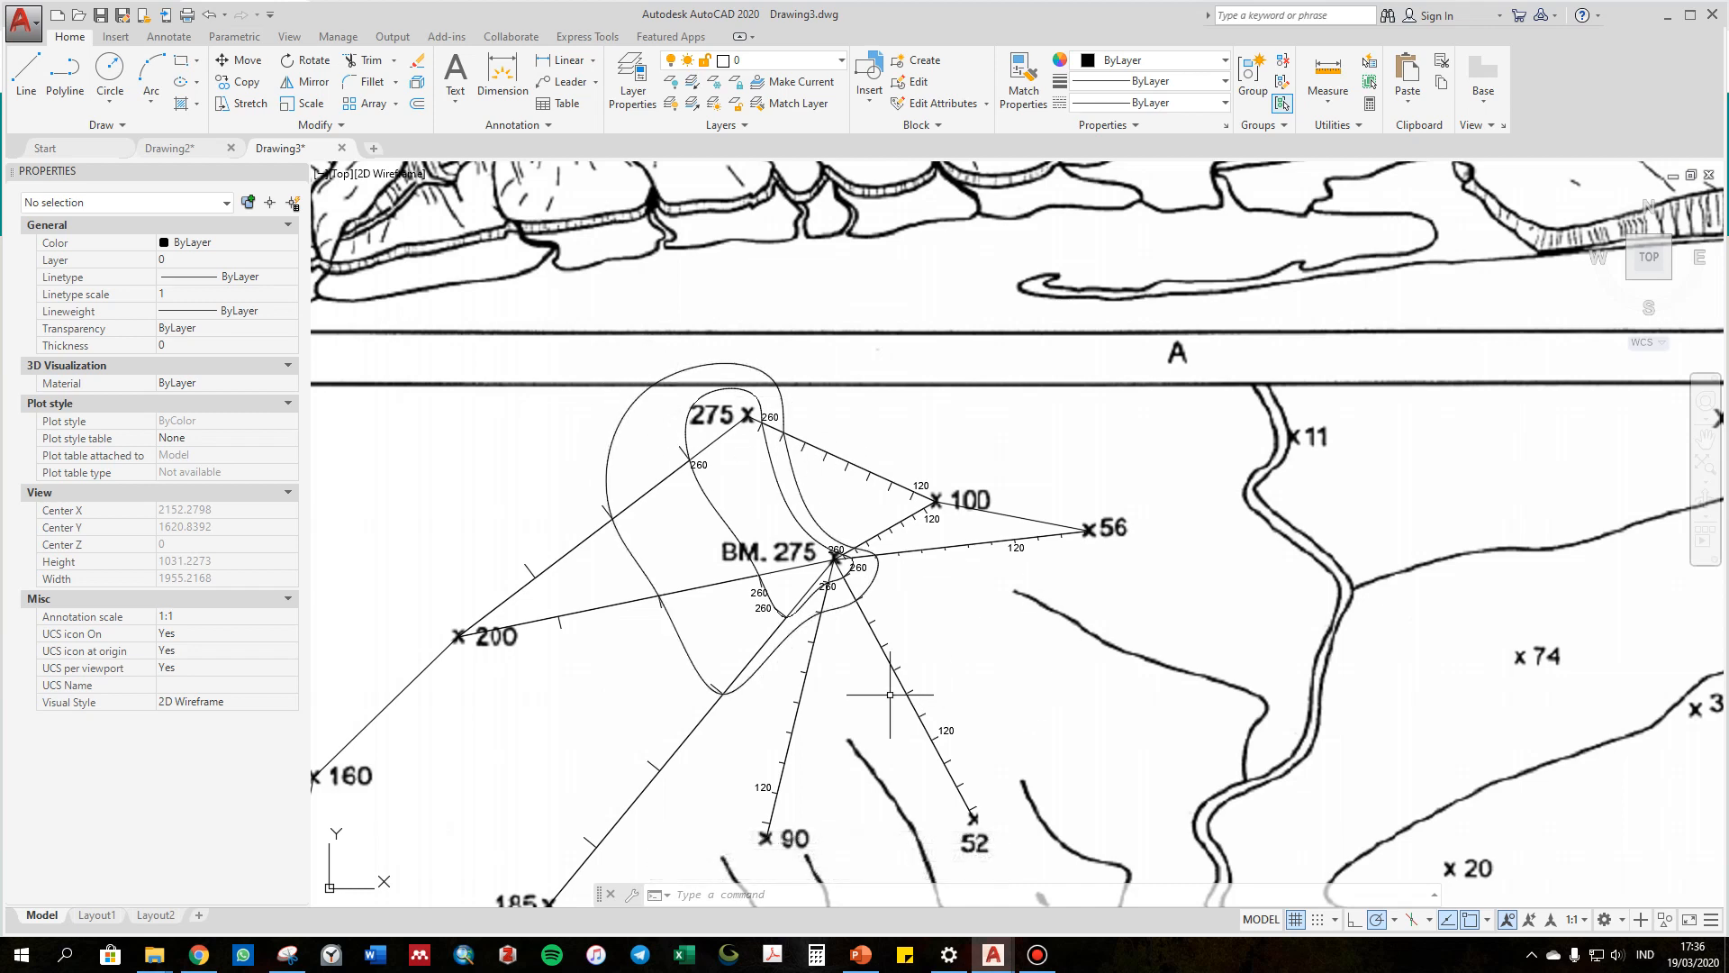
middle_click_drag(900, 687, 863, 545)
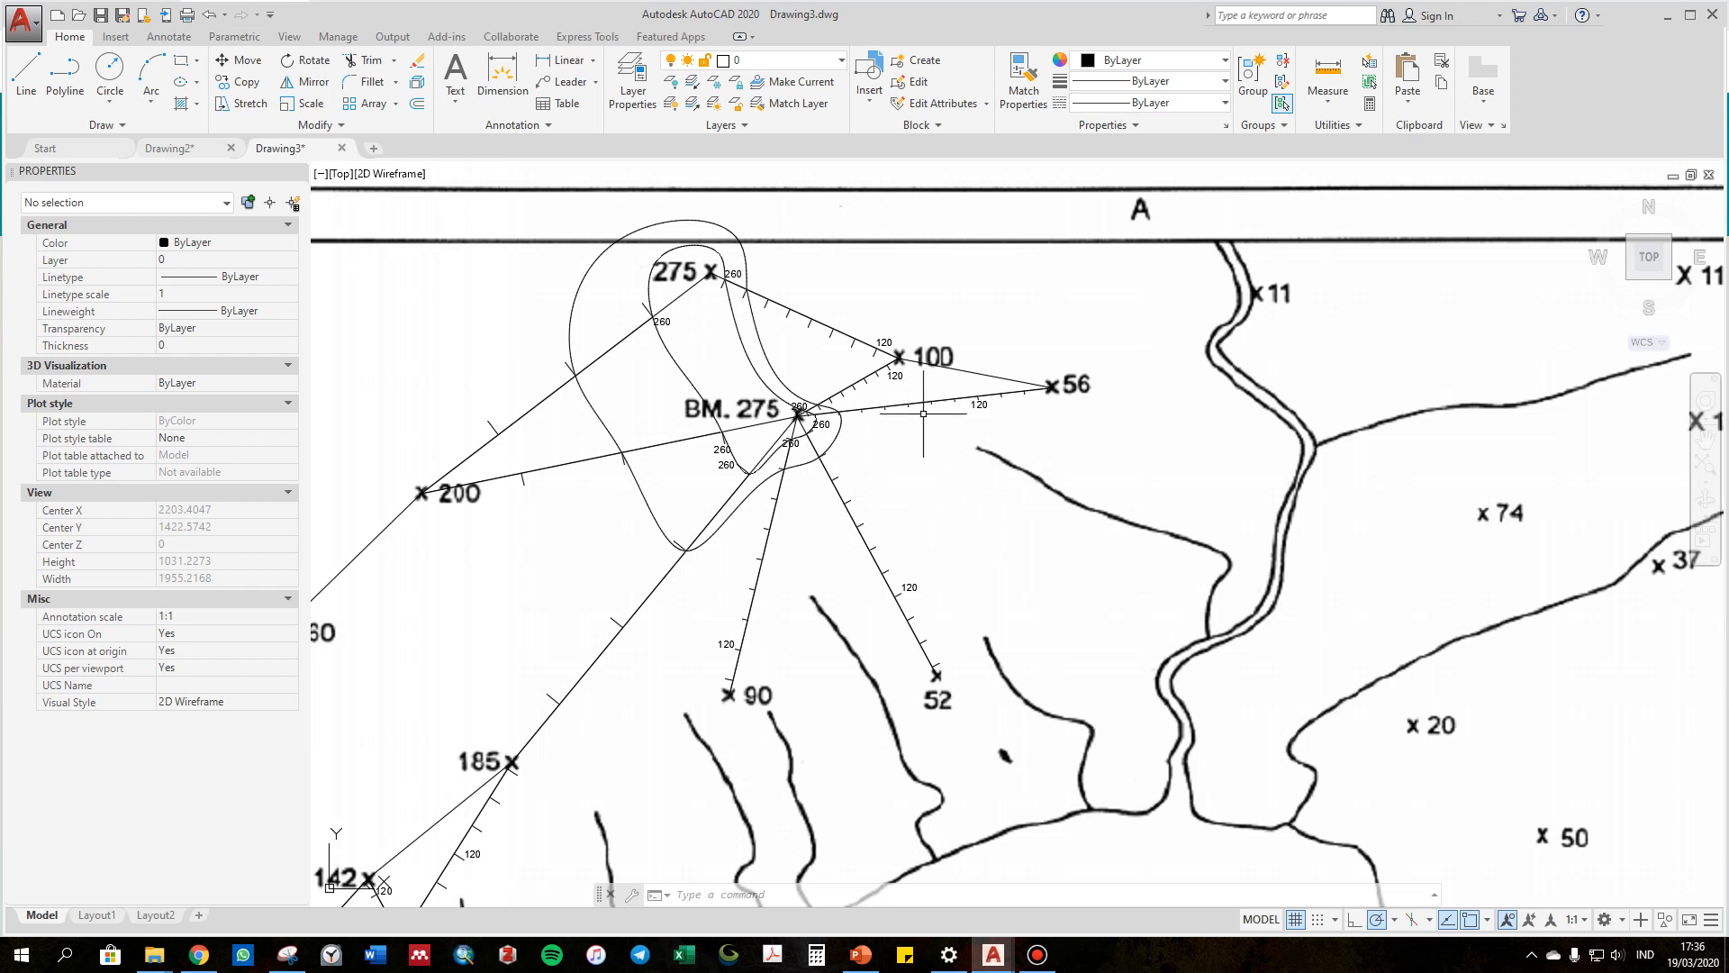
scroll(920, 404, "up", 2)
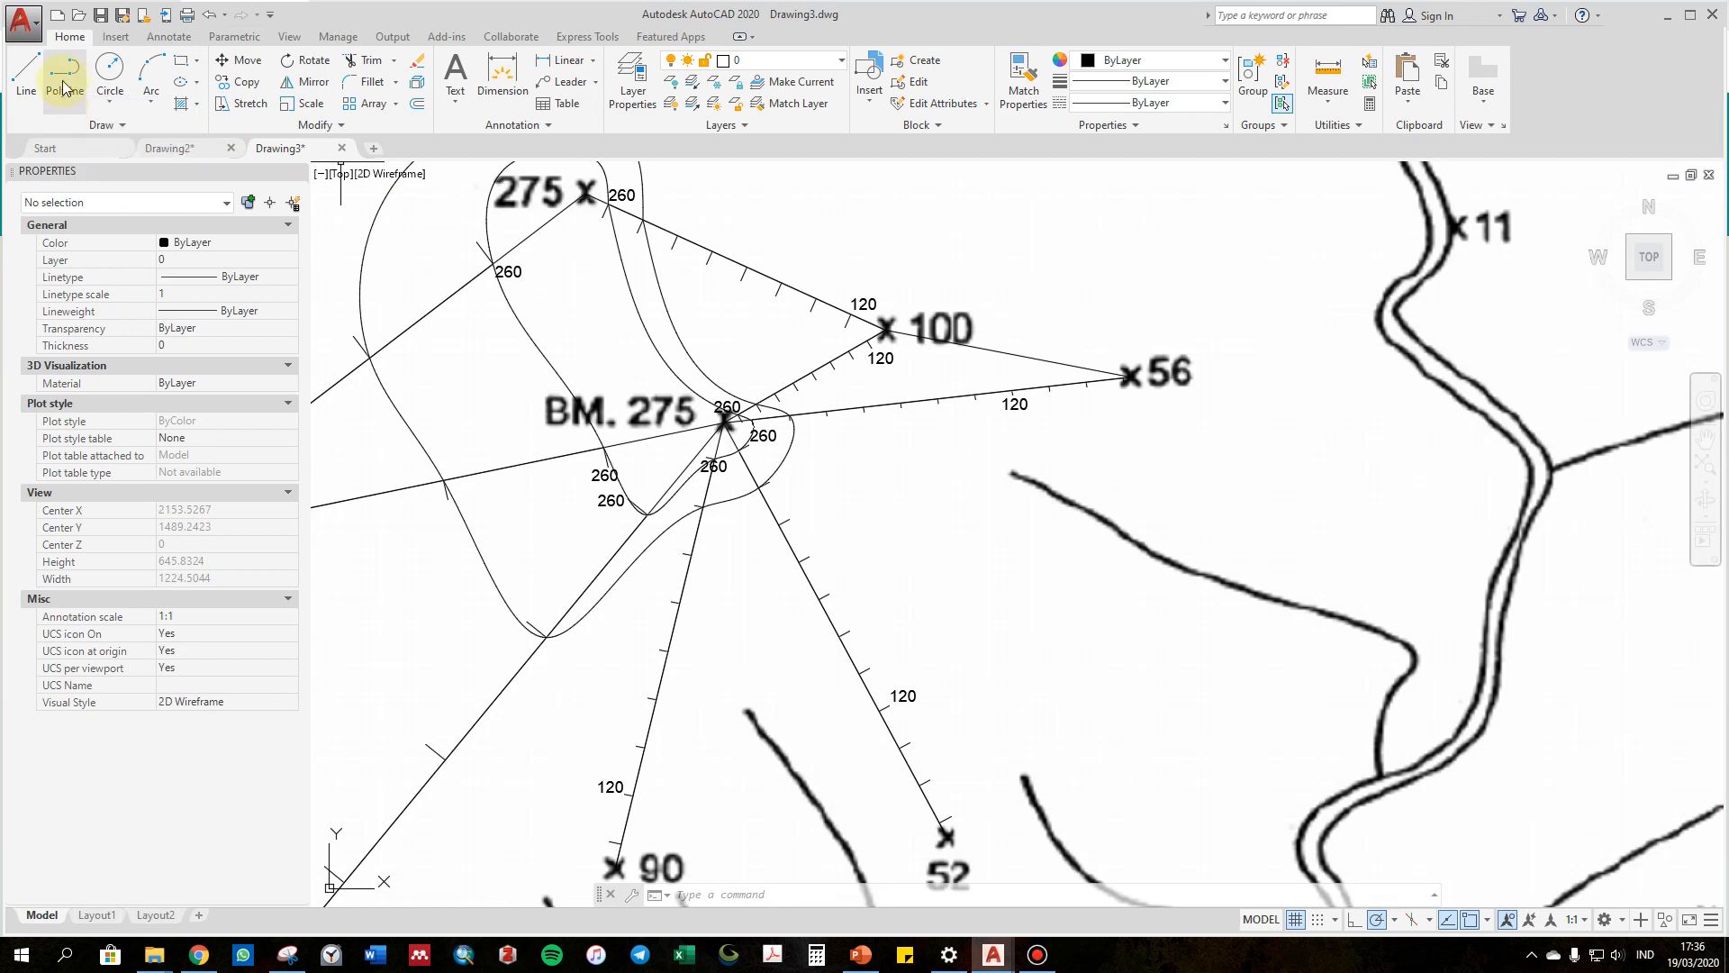
left_click(120, 125)
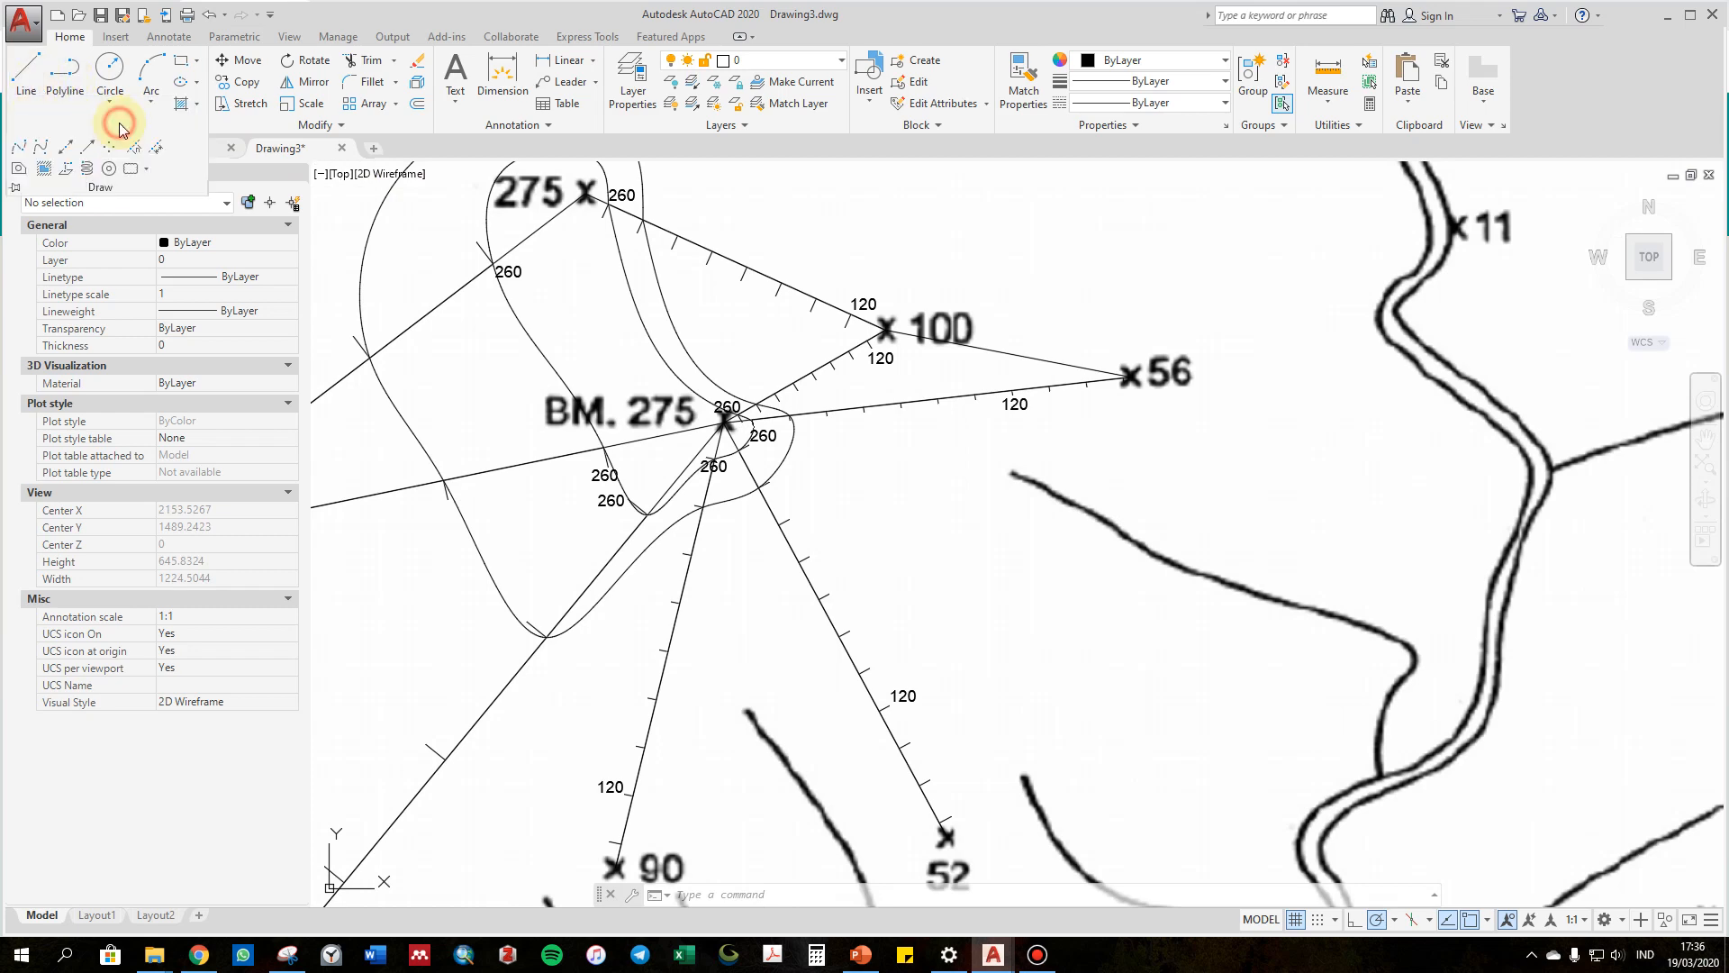
left_click(22, 149)
scroll(885, 297, "up", 2)
scroll(876, 231, "down", 4)
middle_click_drag(877, 232, 899, 351)
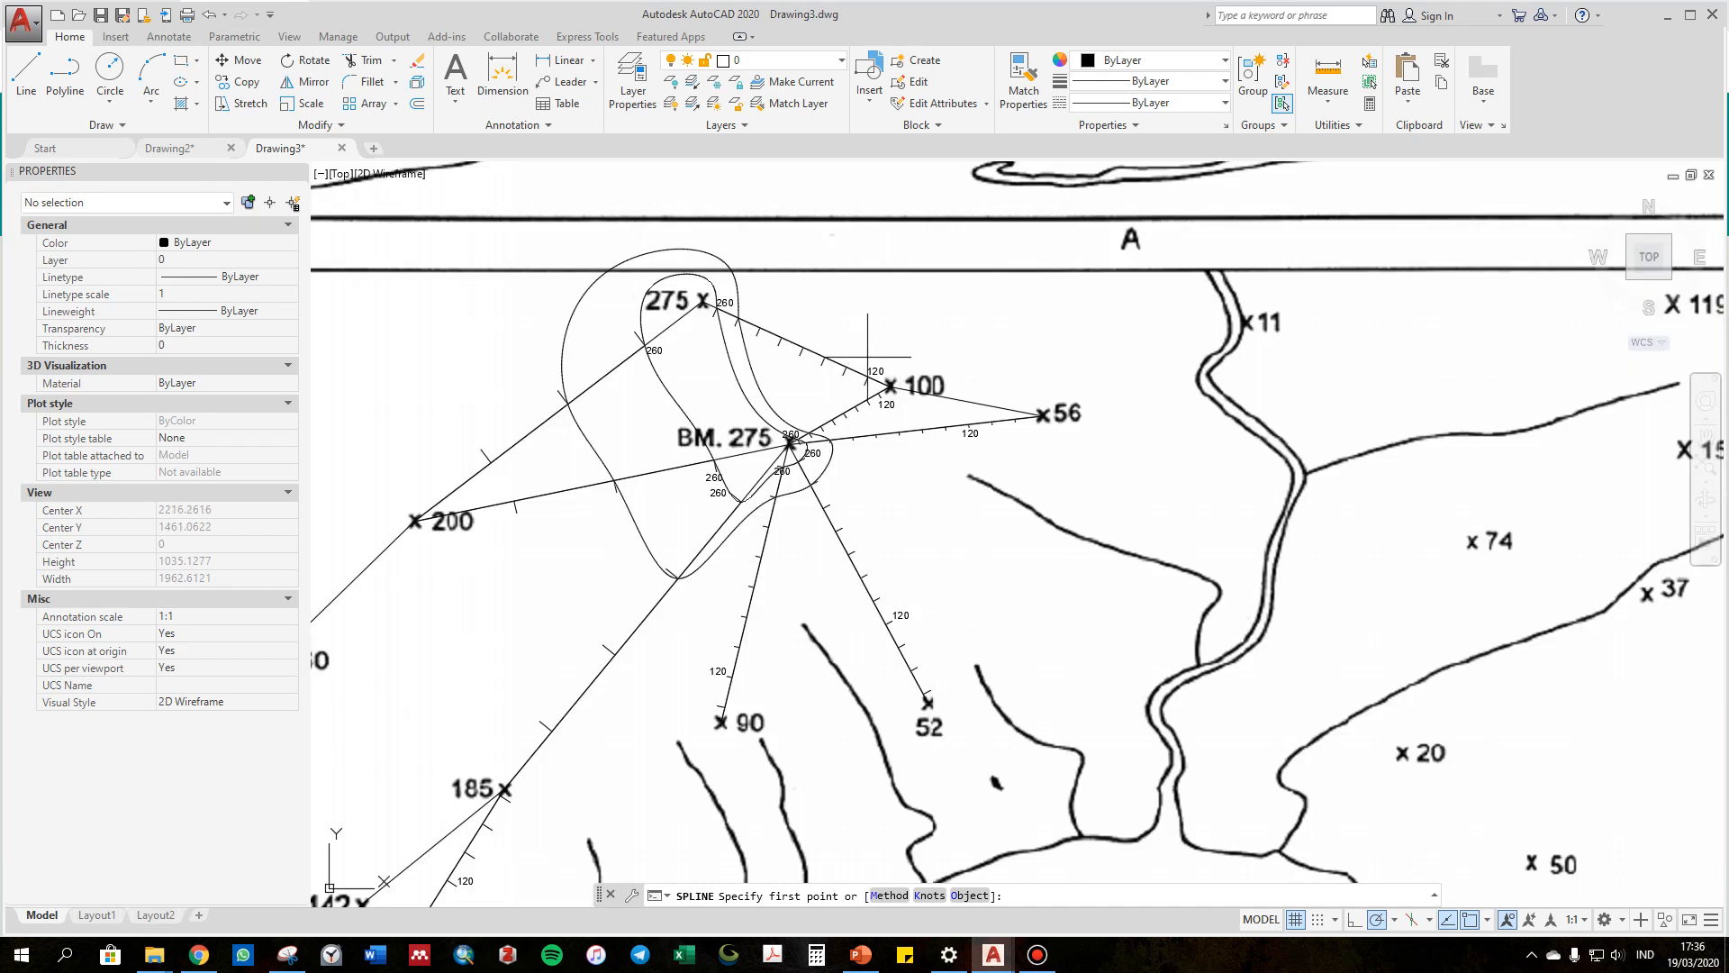
scroll(872, 382, "up", 3)
left_click(862, 366)
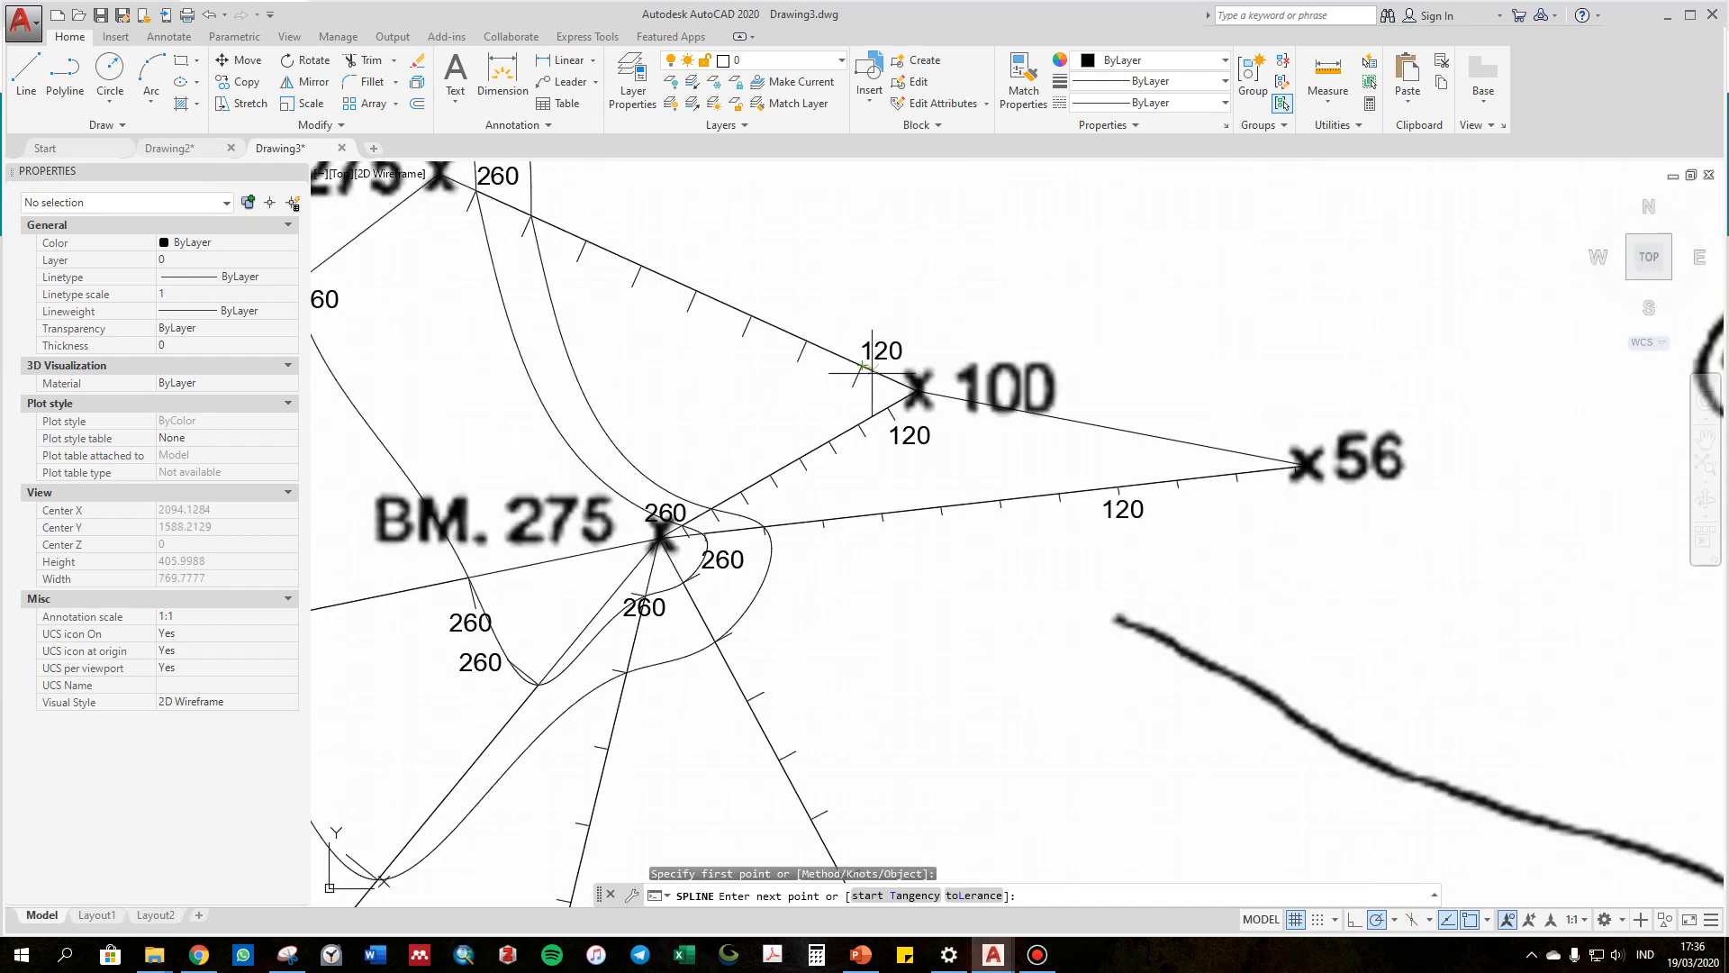
left_click(888, 407)
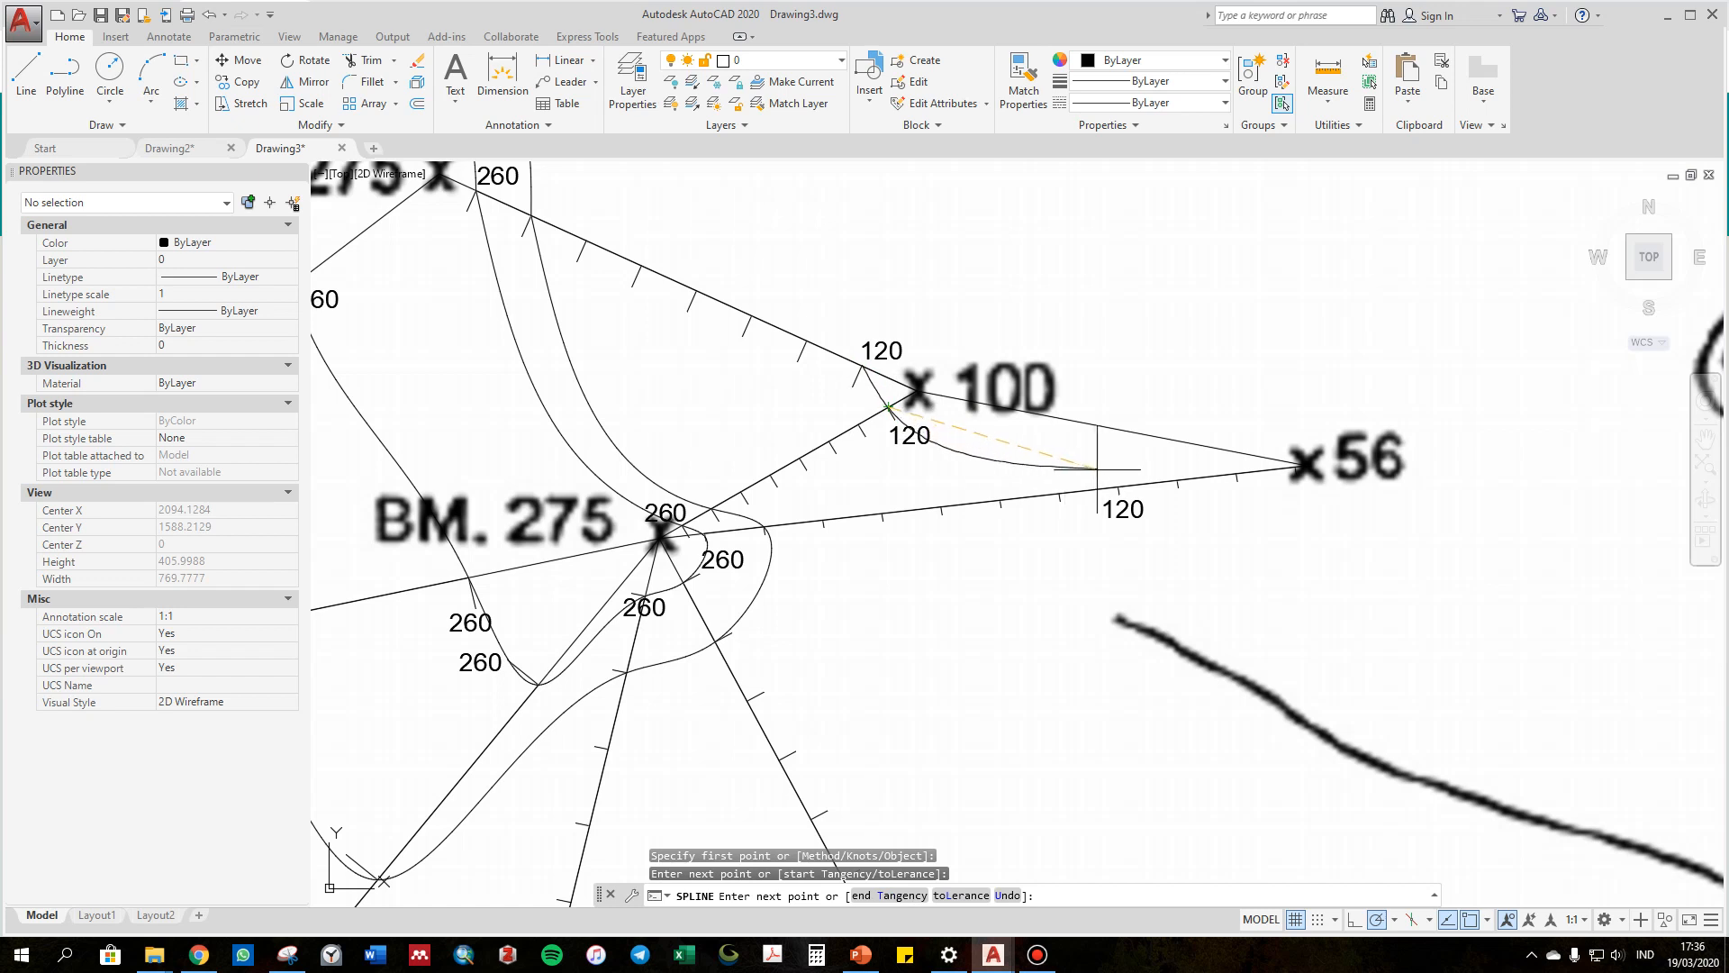
left_click(1118, 487)
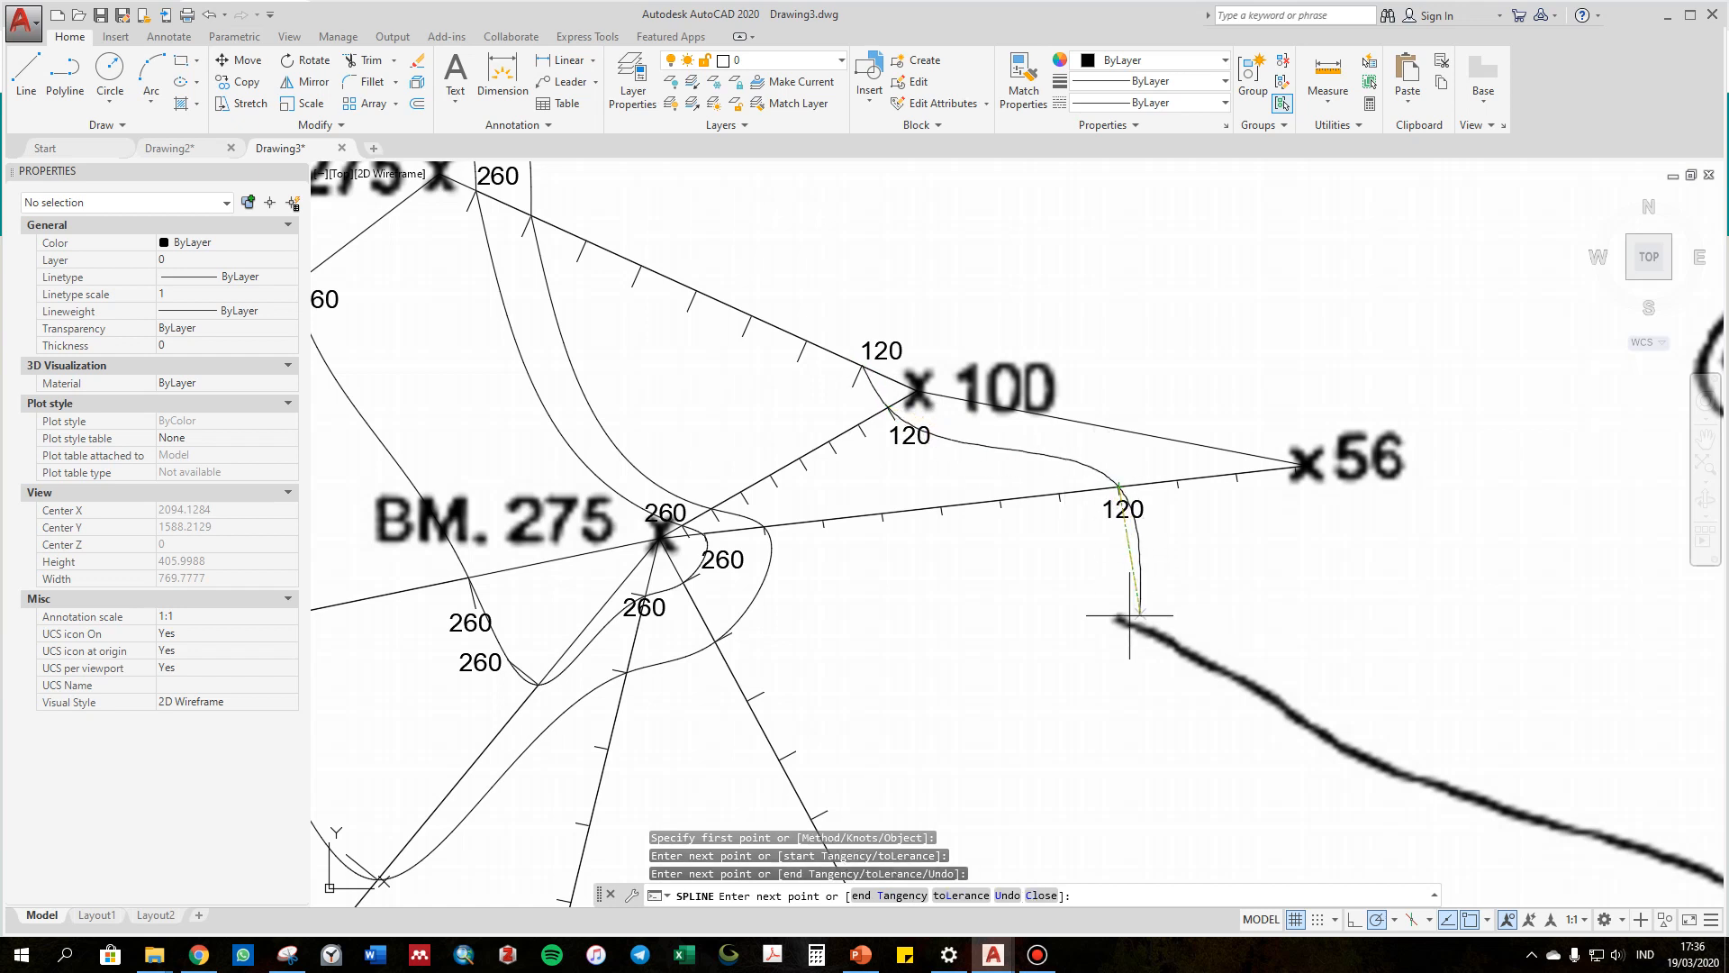
Extend the 120 contour through the 120 ticks near points 52 and 90 and on the lines 185–60 and 142–60.
scroll(937, 687, "down", 3)
middle_click_drag(937, 687, 906, 562)
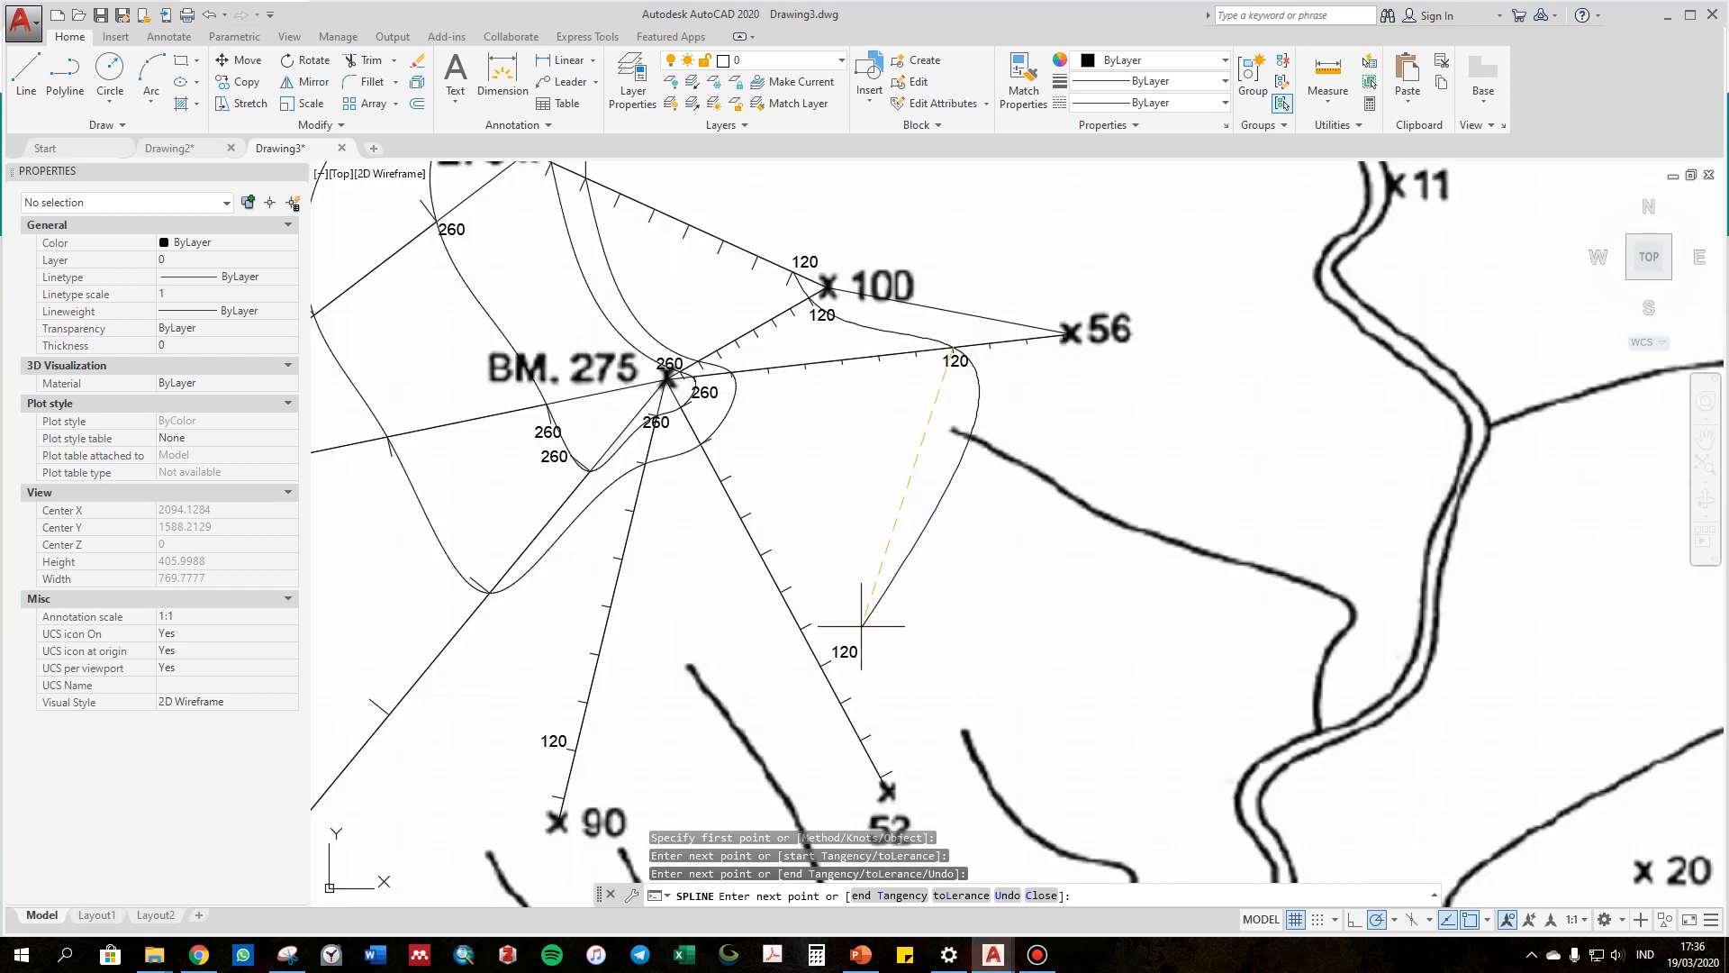
left_click(821, 666)
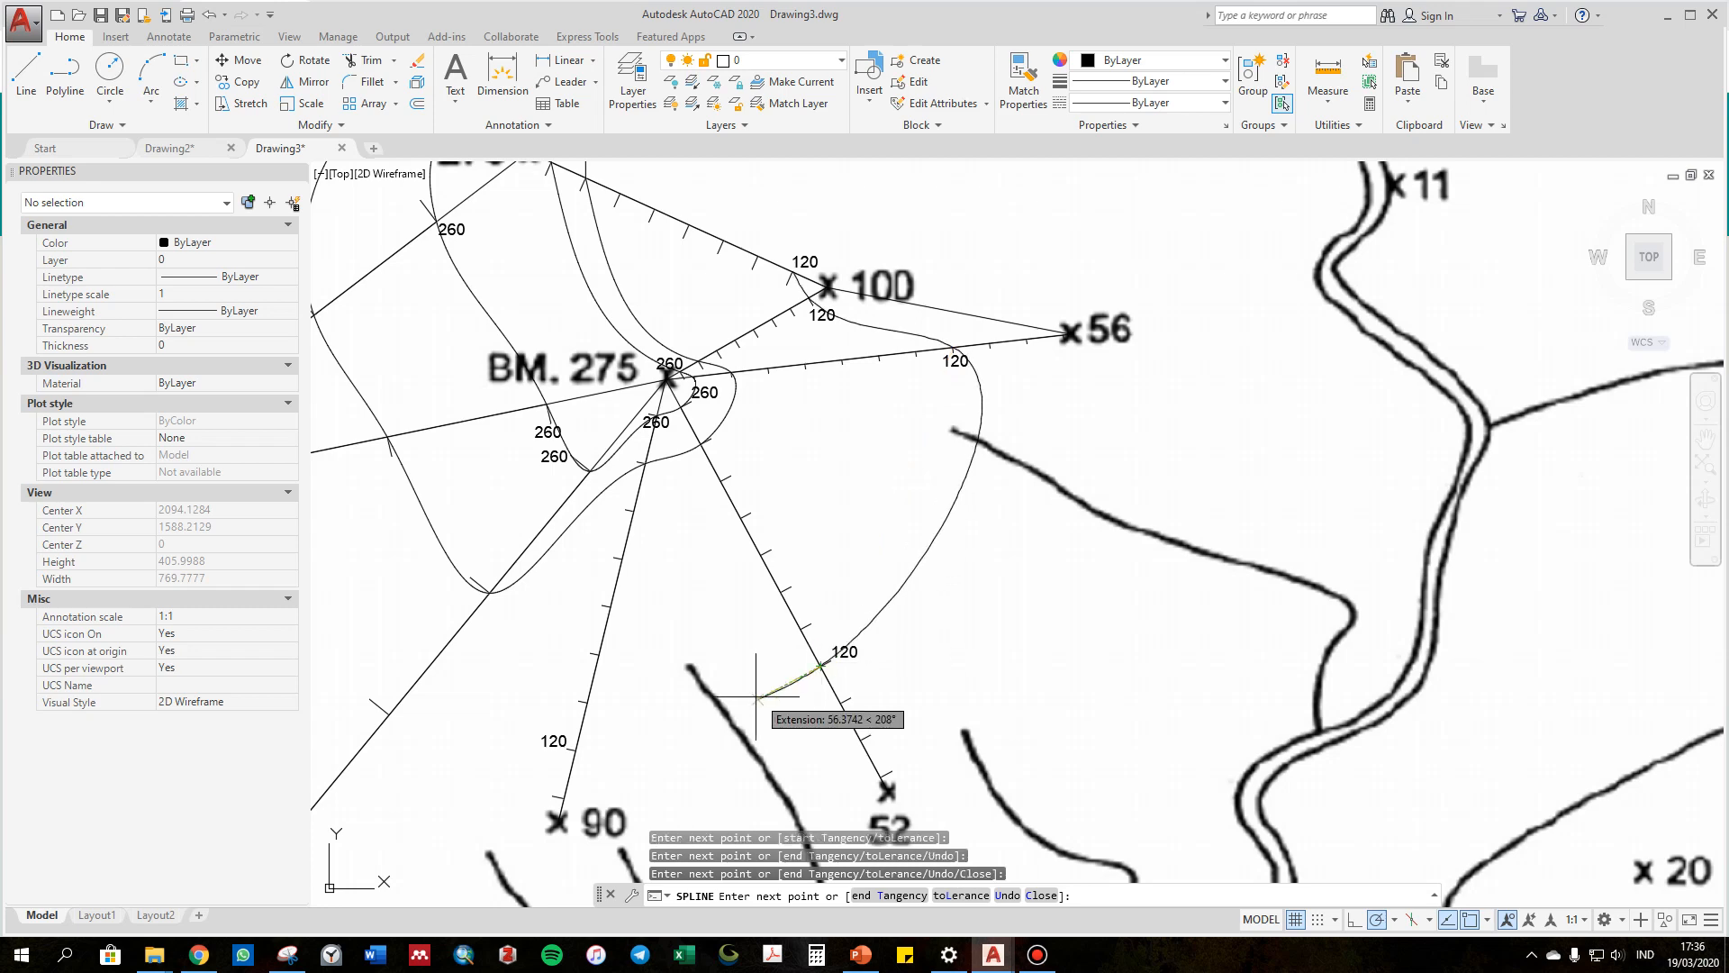
left_click(576, 750)
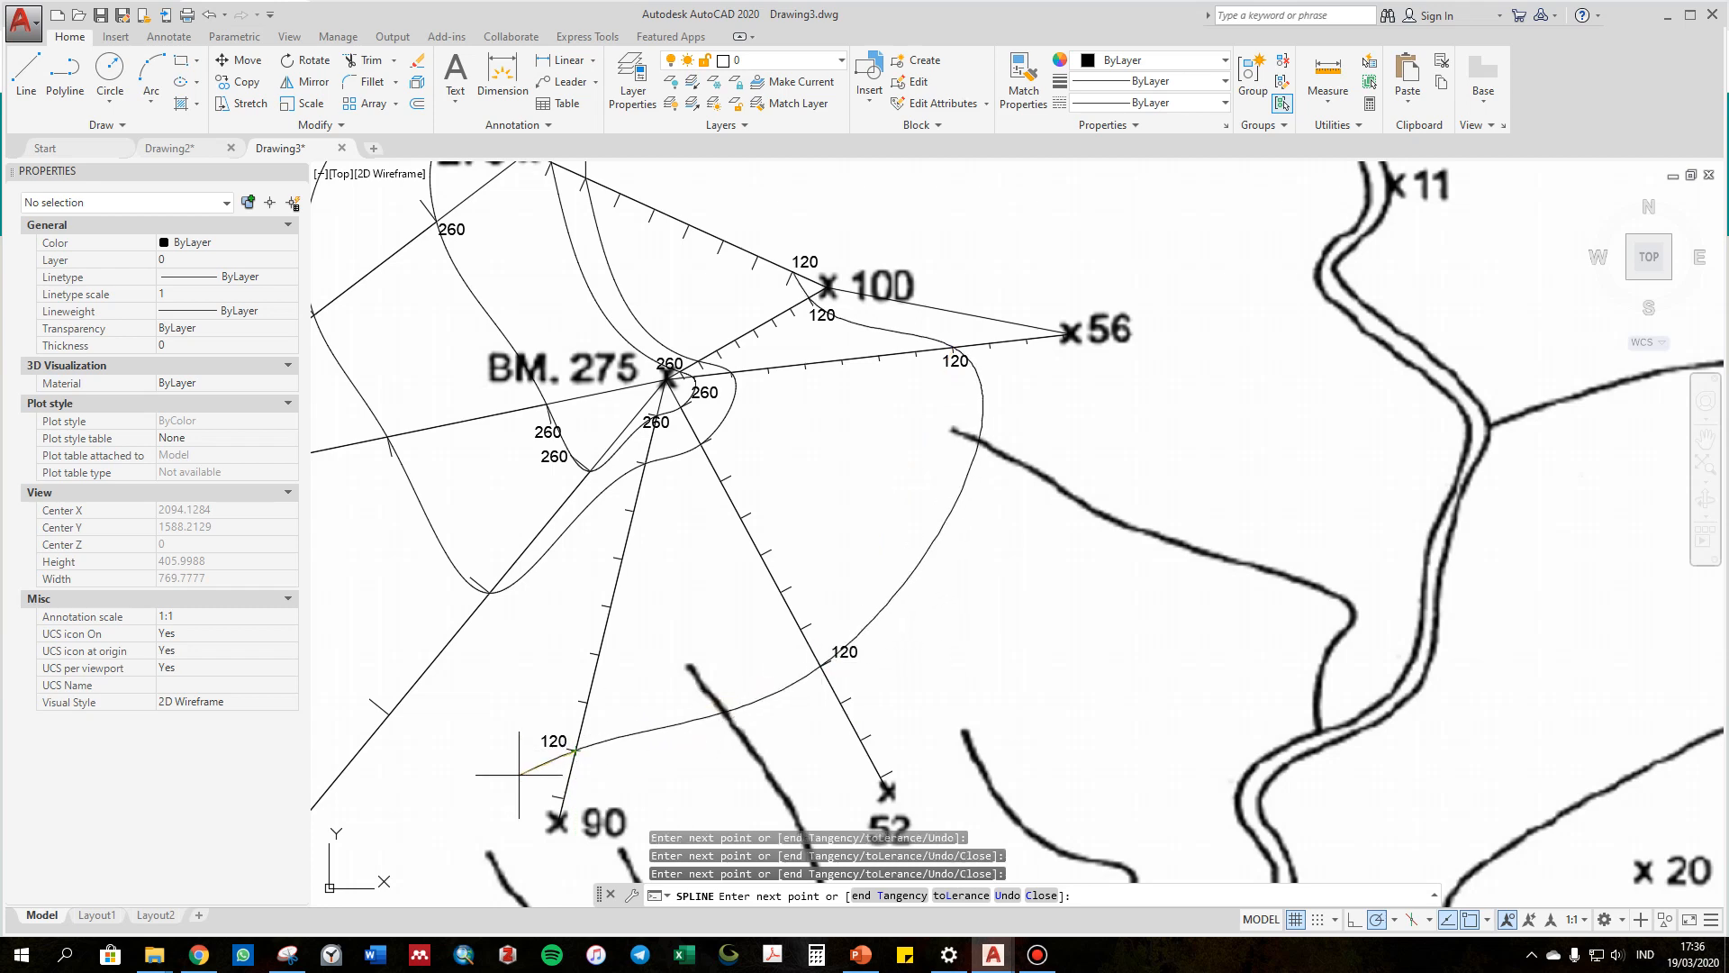
middle_click_drag(522, 775, 757, 657)
scroll(757, 660, "down", 5)
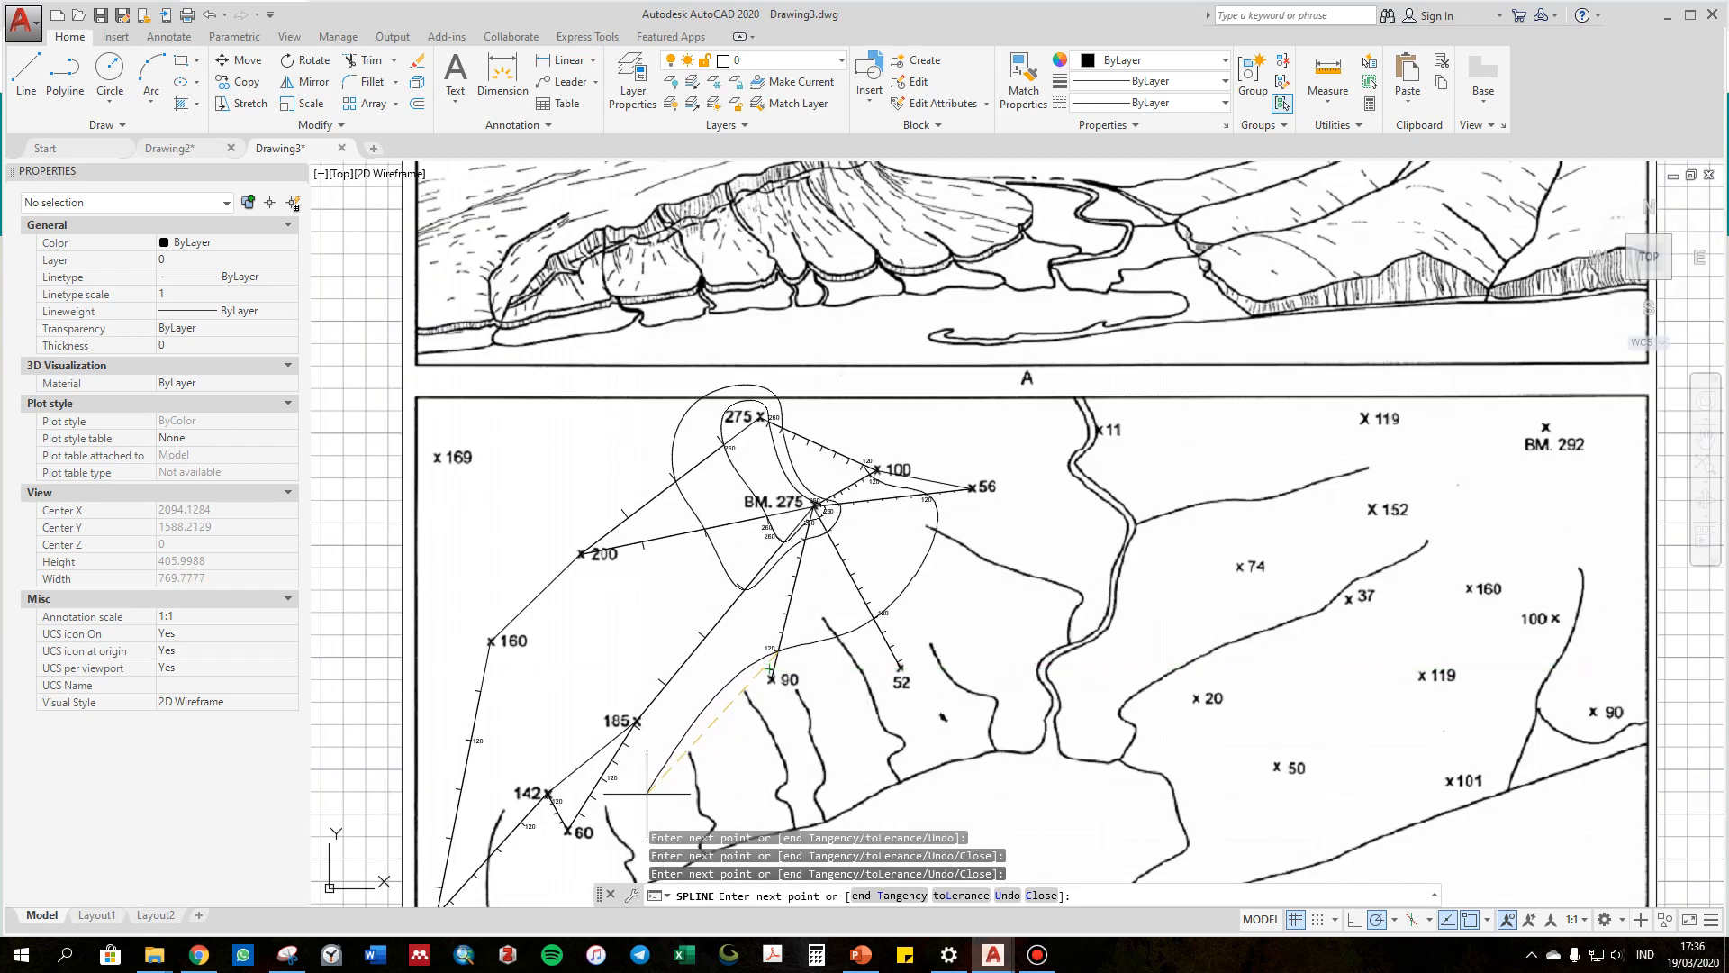
scroll(639, 799, "up", 2)
left_click(581, 763)
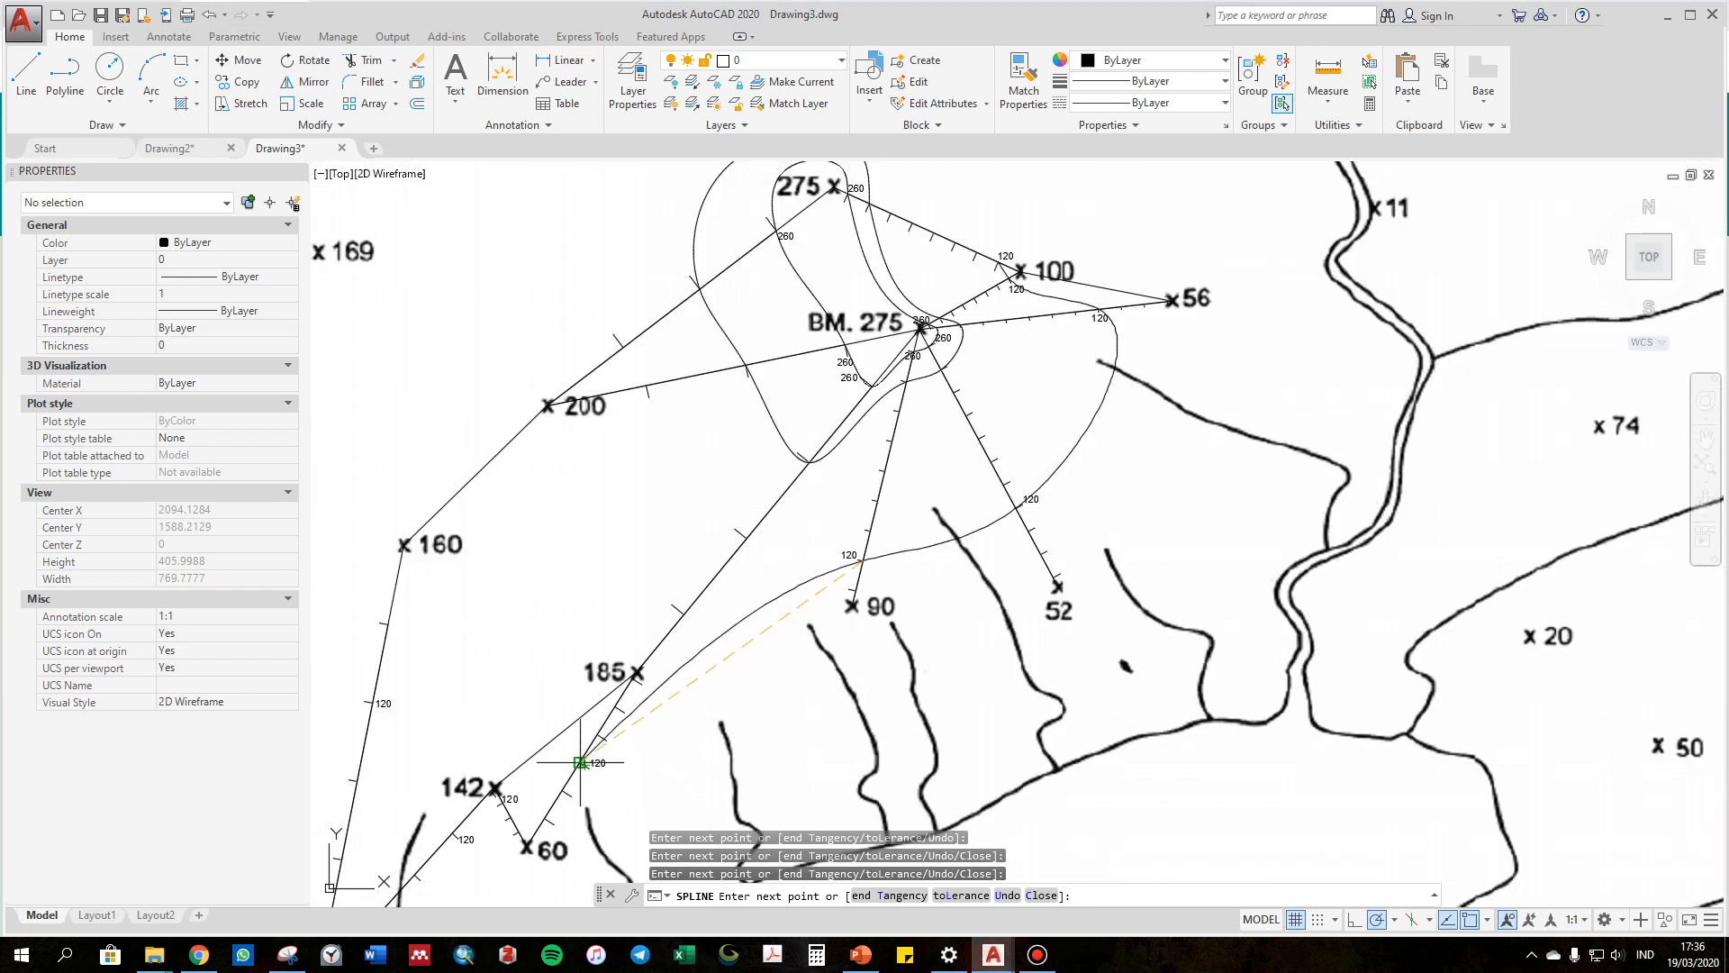
scroll(510, 806, "up", 4)
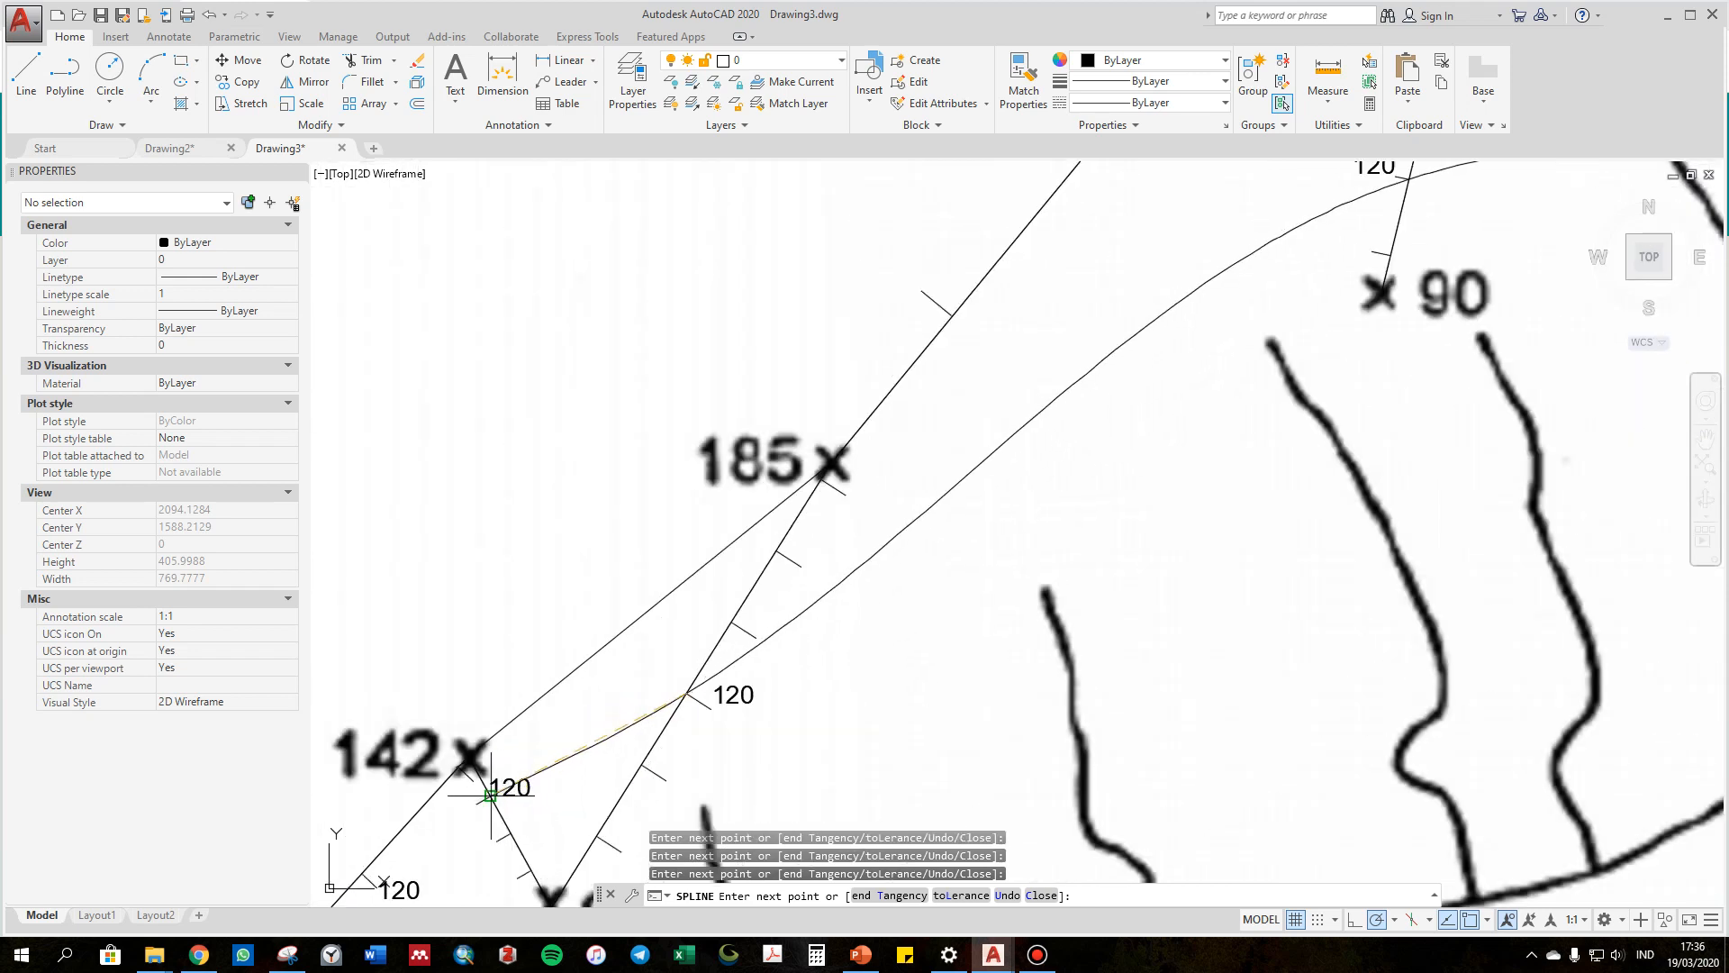
left_click(489, 795)
Carry the 120 contour through the 120 ticks on the lines 142–49 and 160–49 and end it at the map's western border.
scroll(489, 813, "down", 2)
middle_click_drag(484, 821, 793, 619)
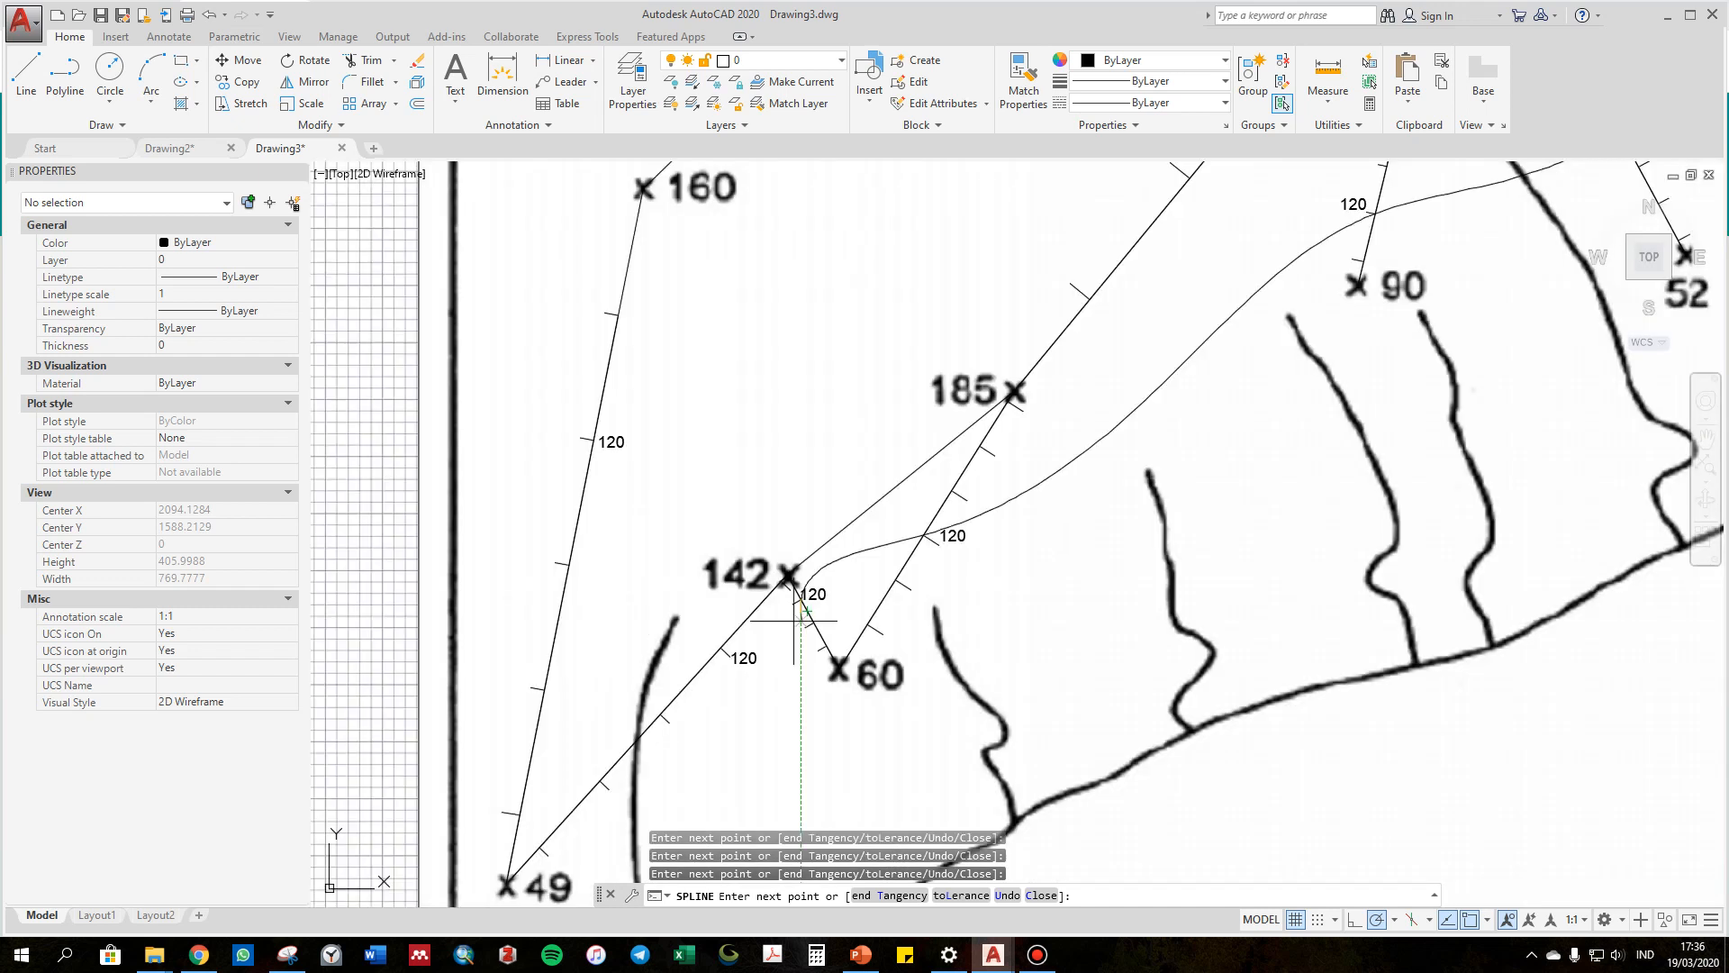
left_click(721, 647)
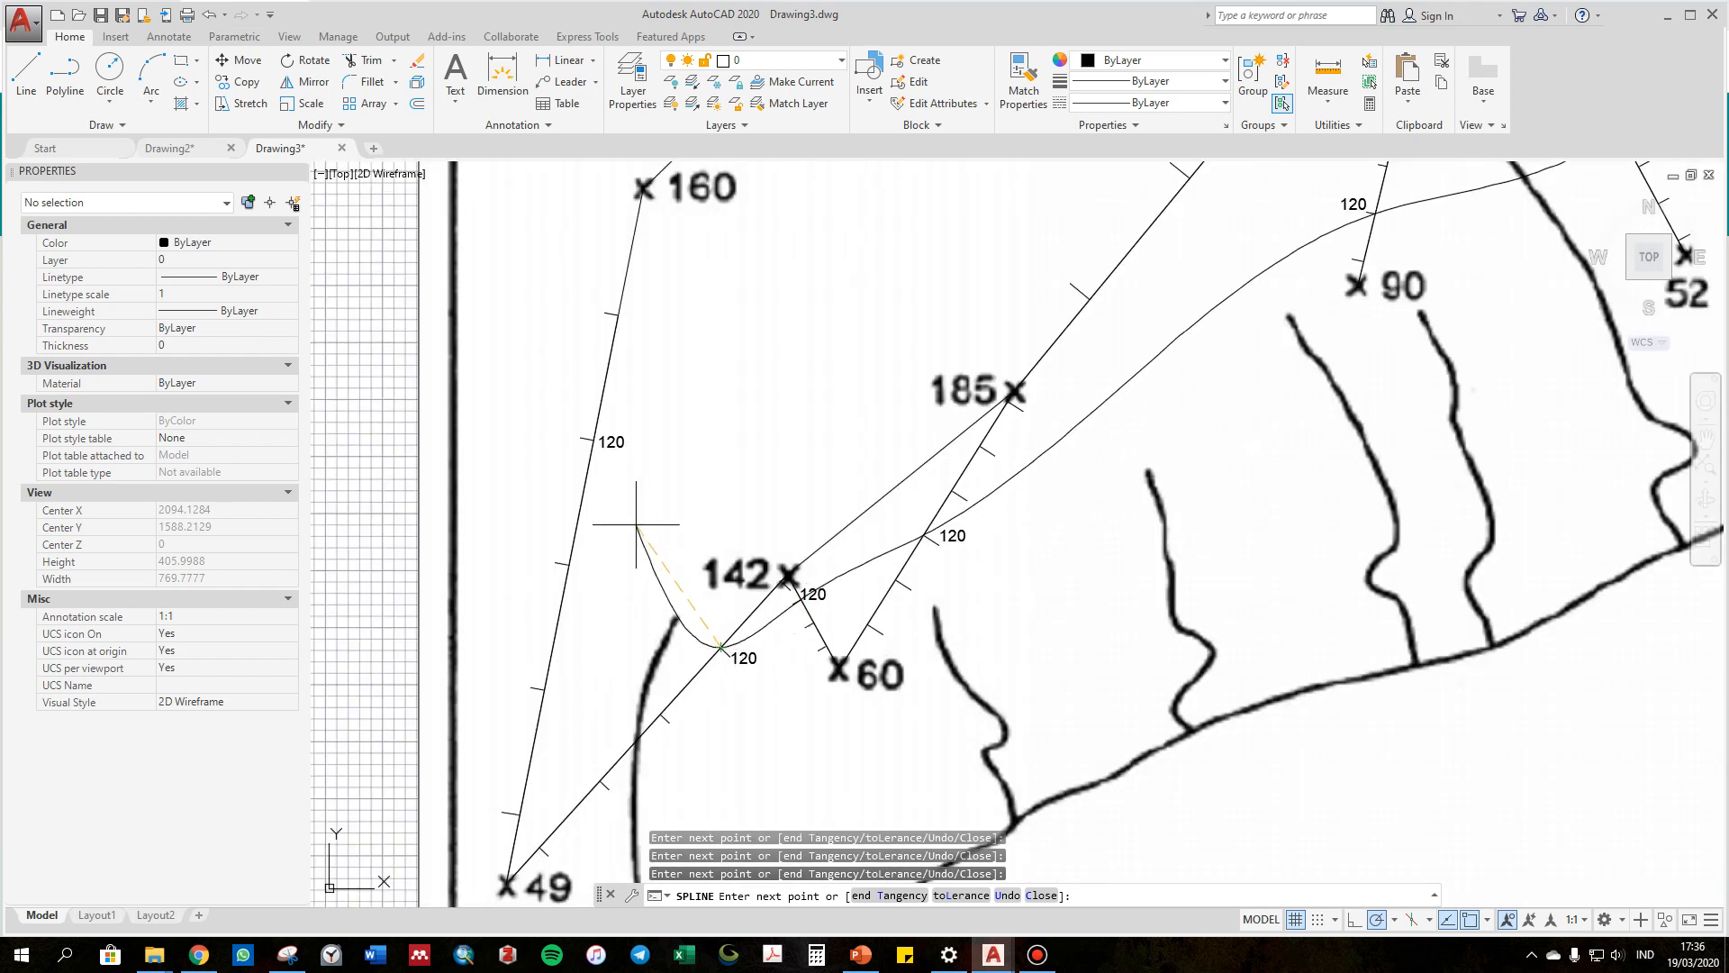
left_click(593, 440)
scroll(593, 440, "down", 2)
middle_click_drag(571, 405, 628, 567)
scroll(628, 569, "down", 2)
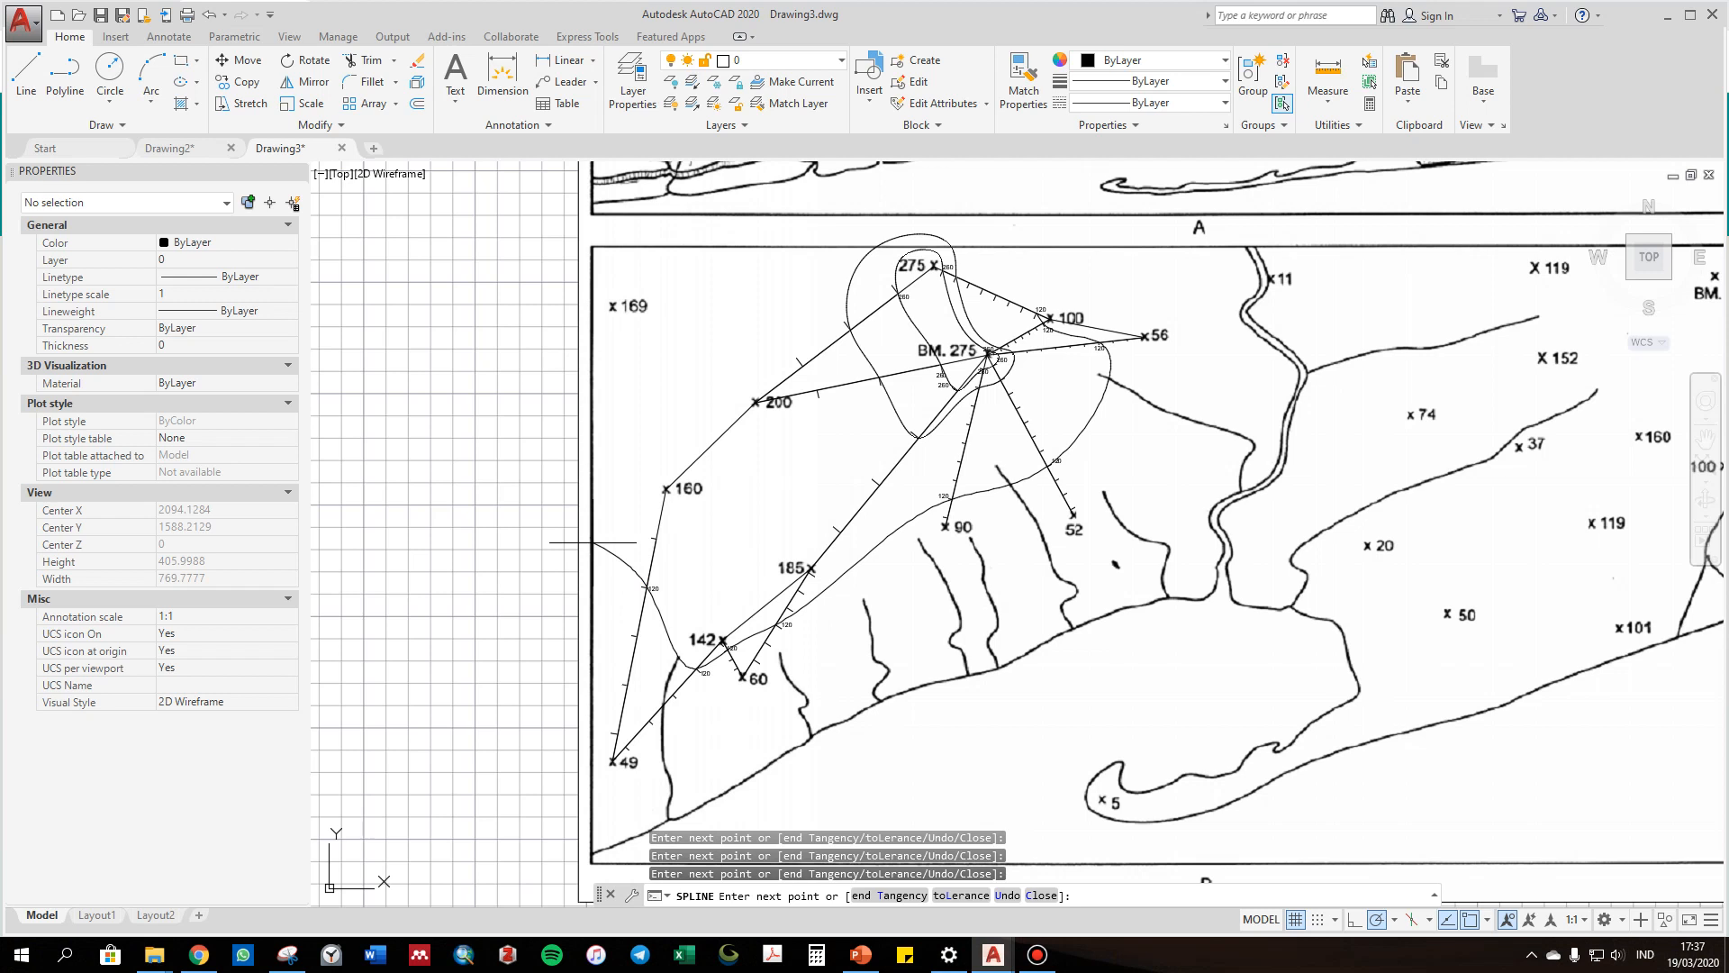
key("Return")
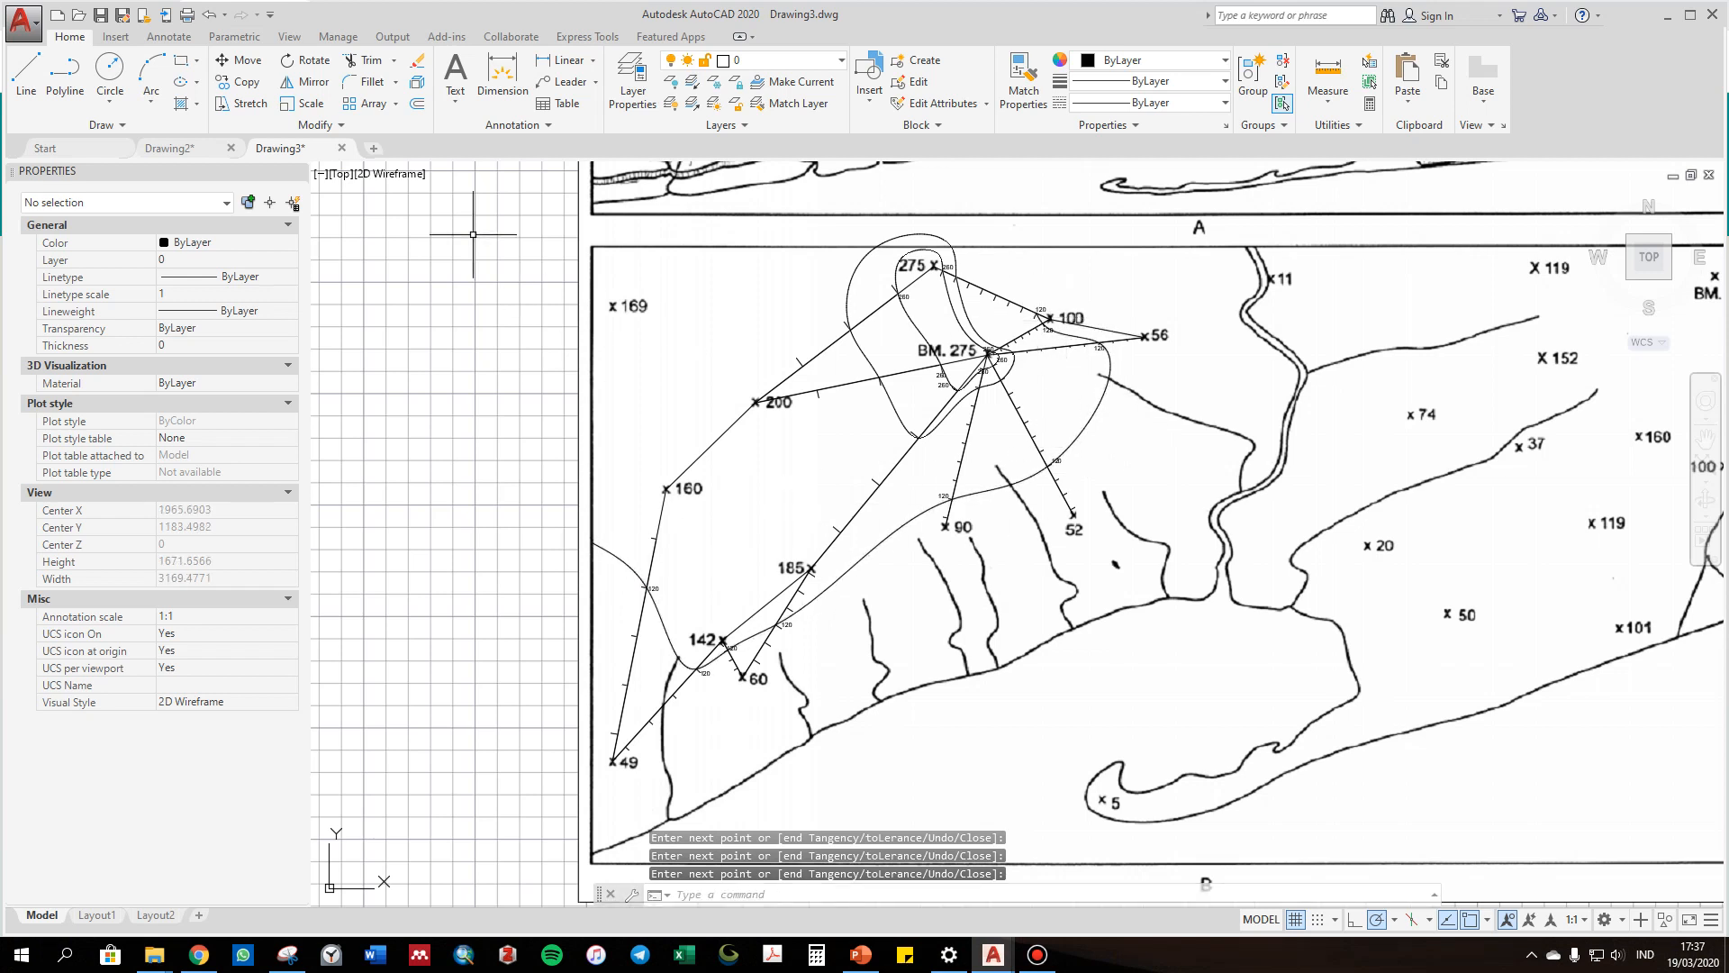
Extend the 120 contour with a spline from its tick on the line 275–100 to the map's northern border.
left_click(106, 125)
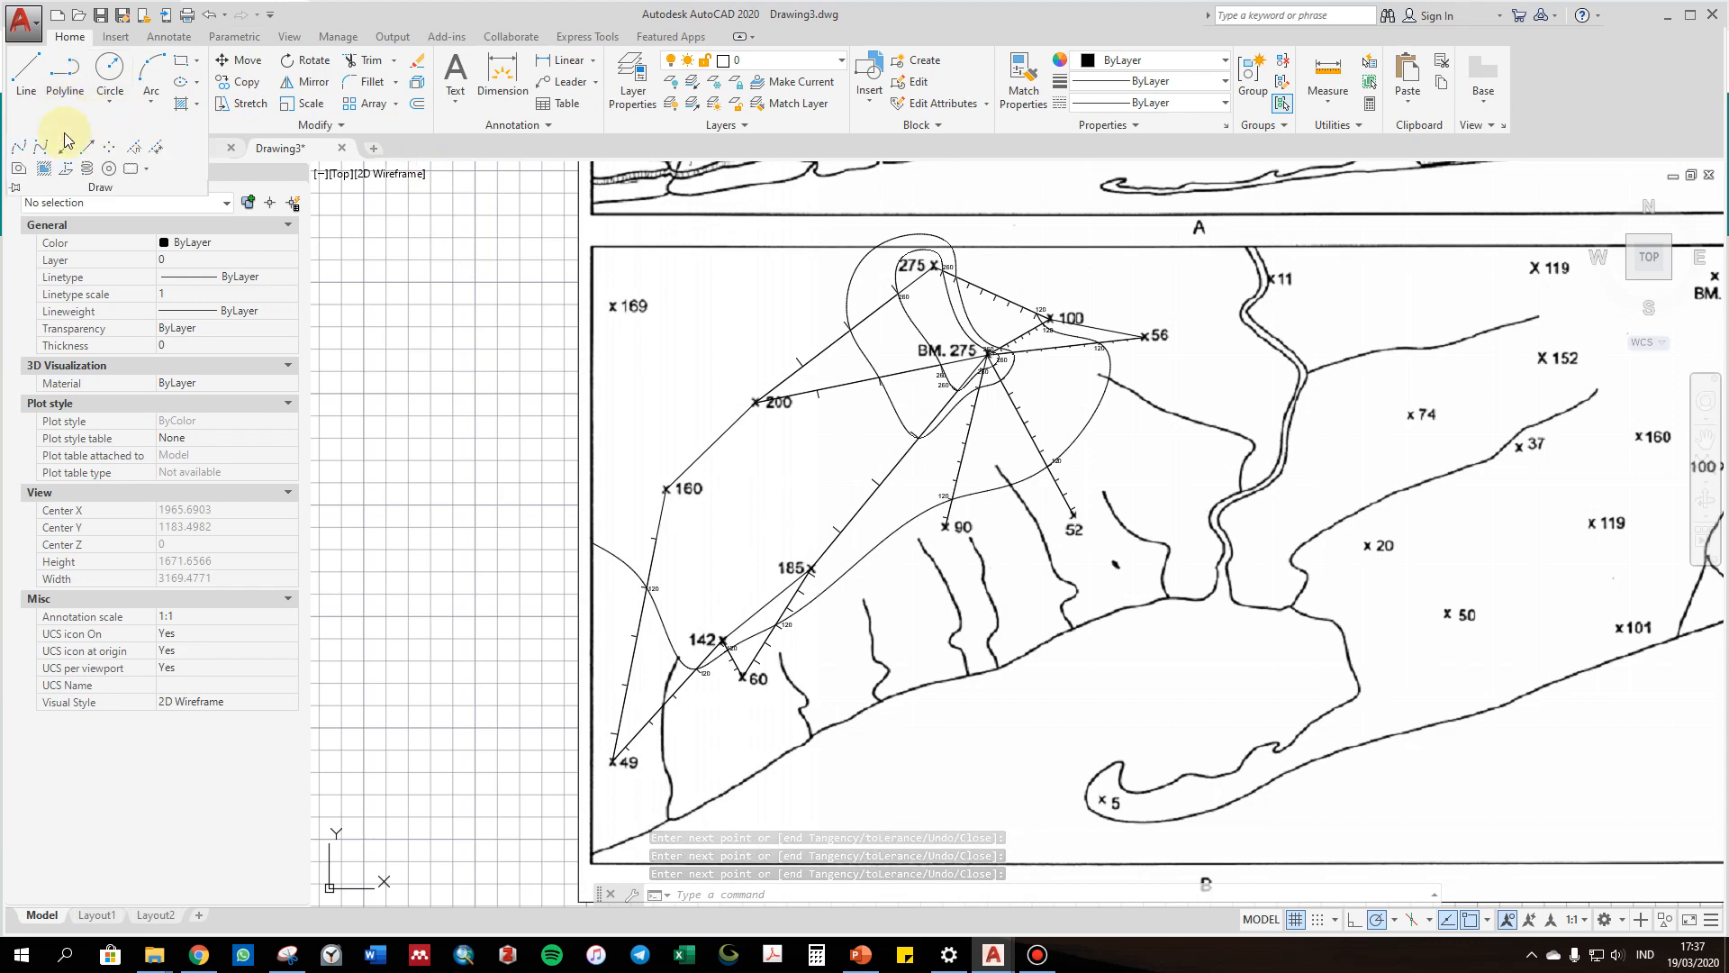
left_click(18, 146)
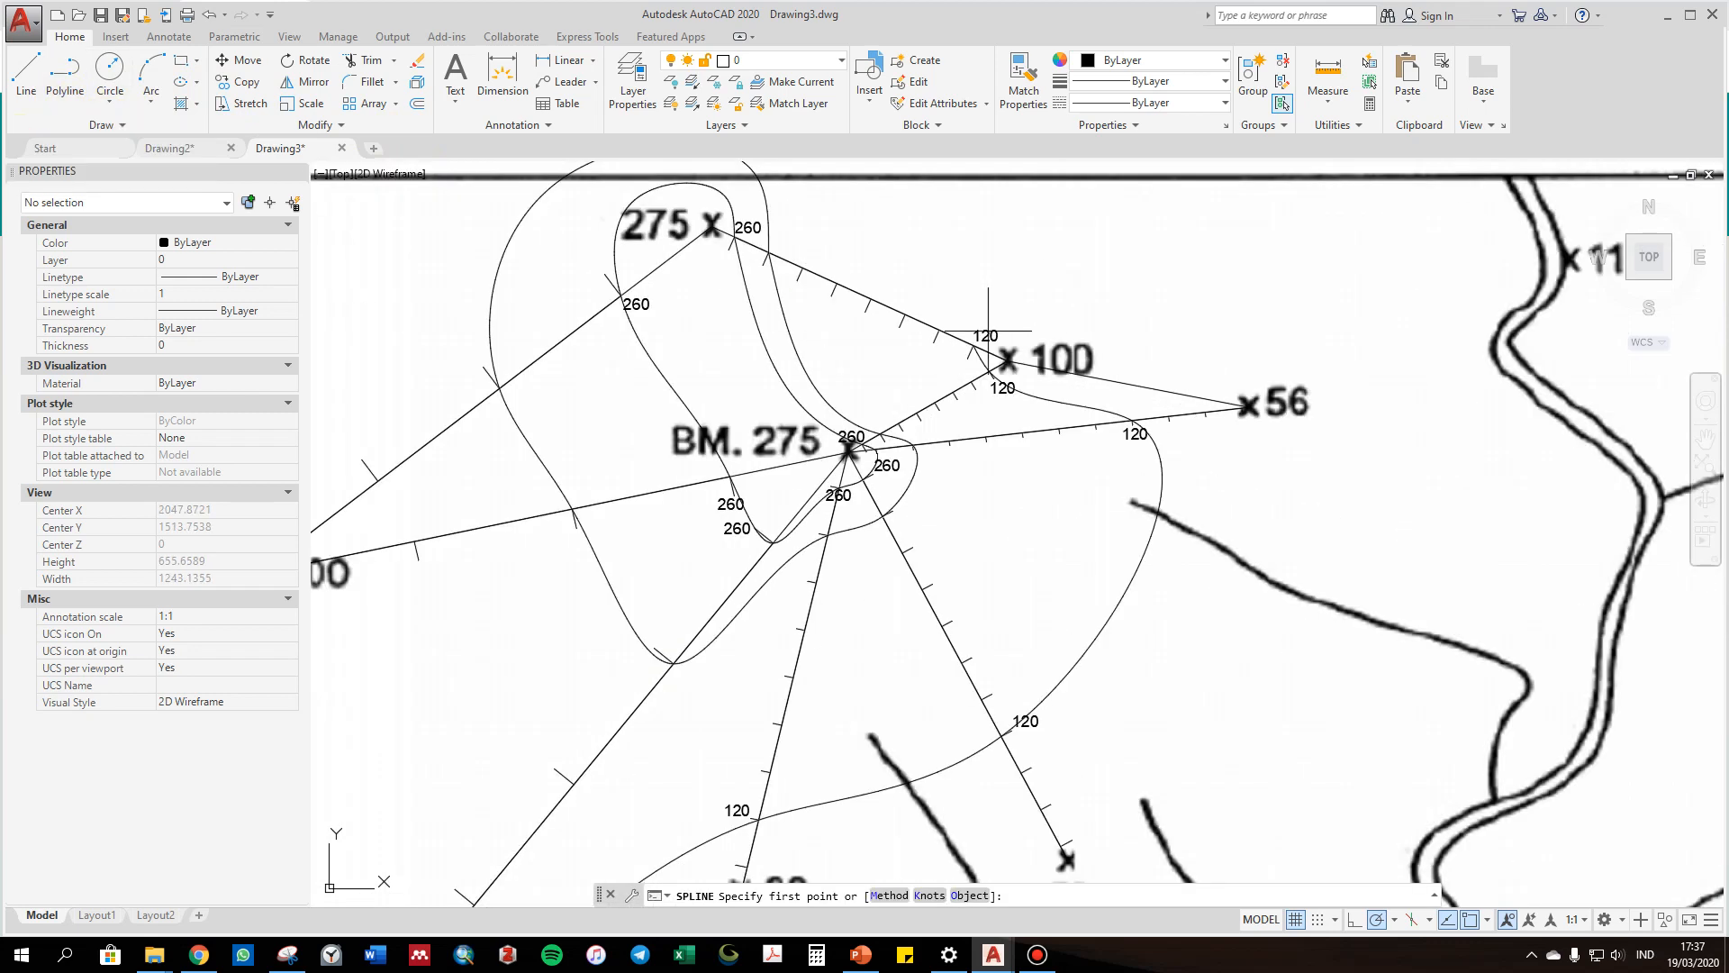
left_click(973, 344)
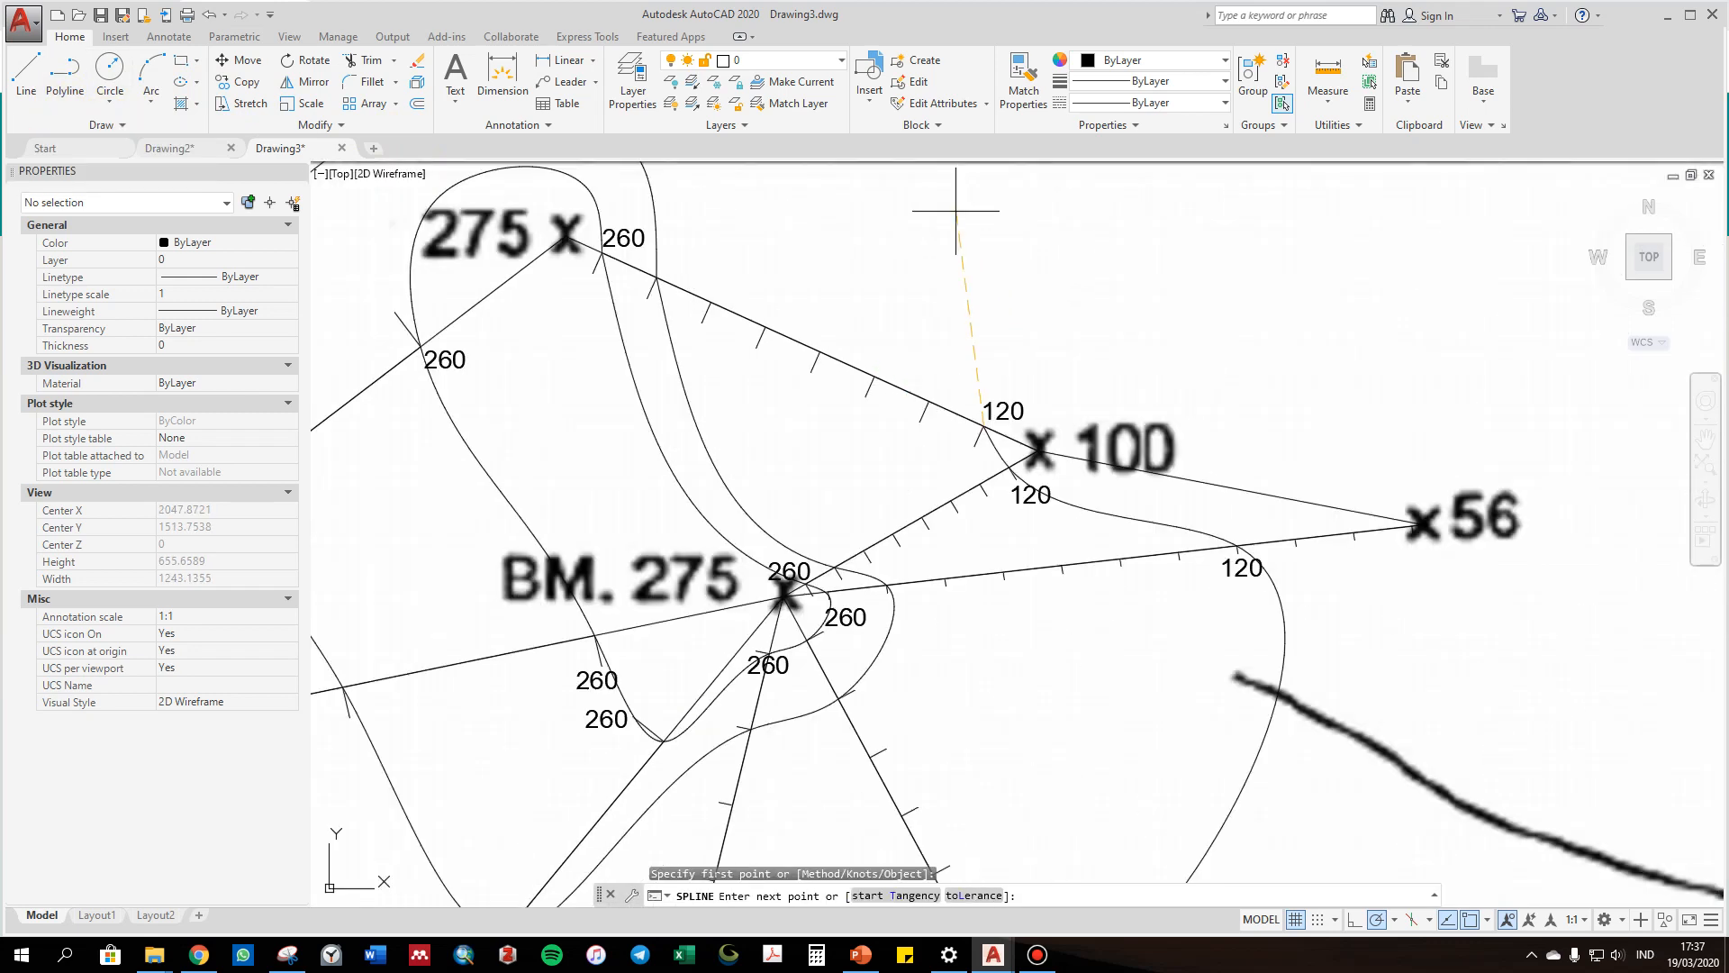
scroll(944, 200, "up", 2)
left_click(930, 163)
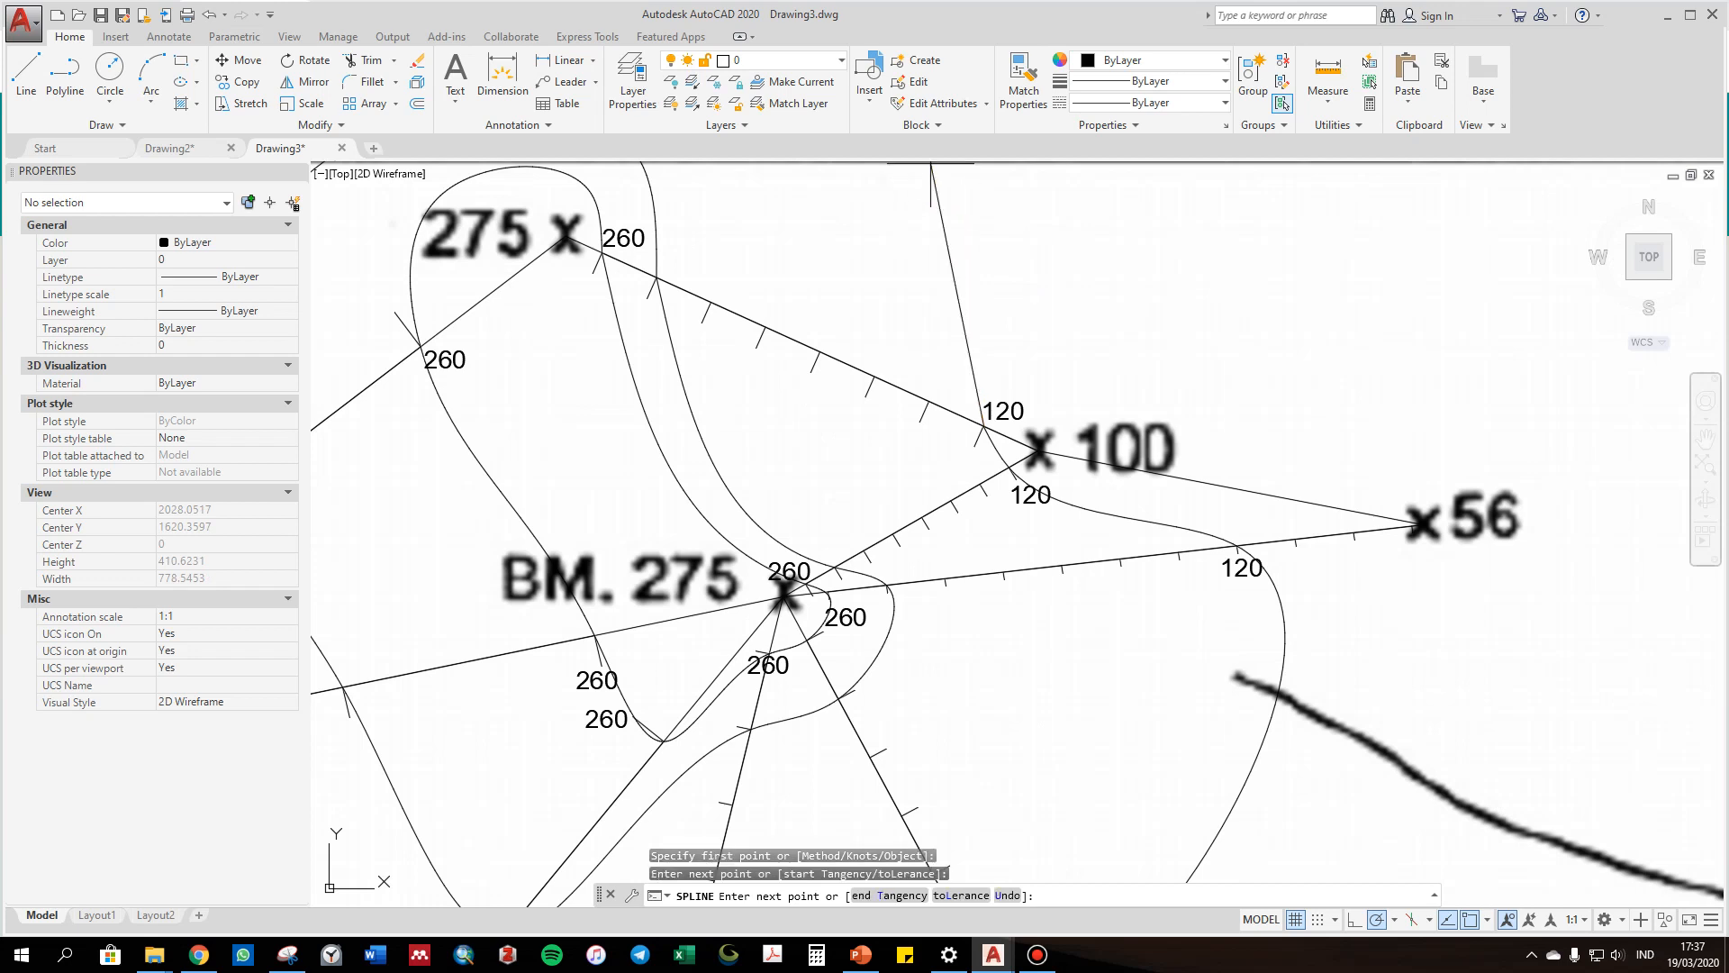
key("Return")
scroll(990, 342, "down", 6)
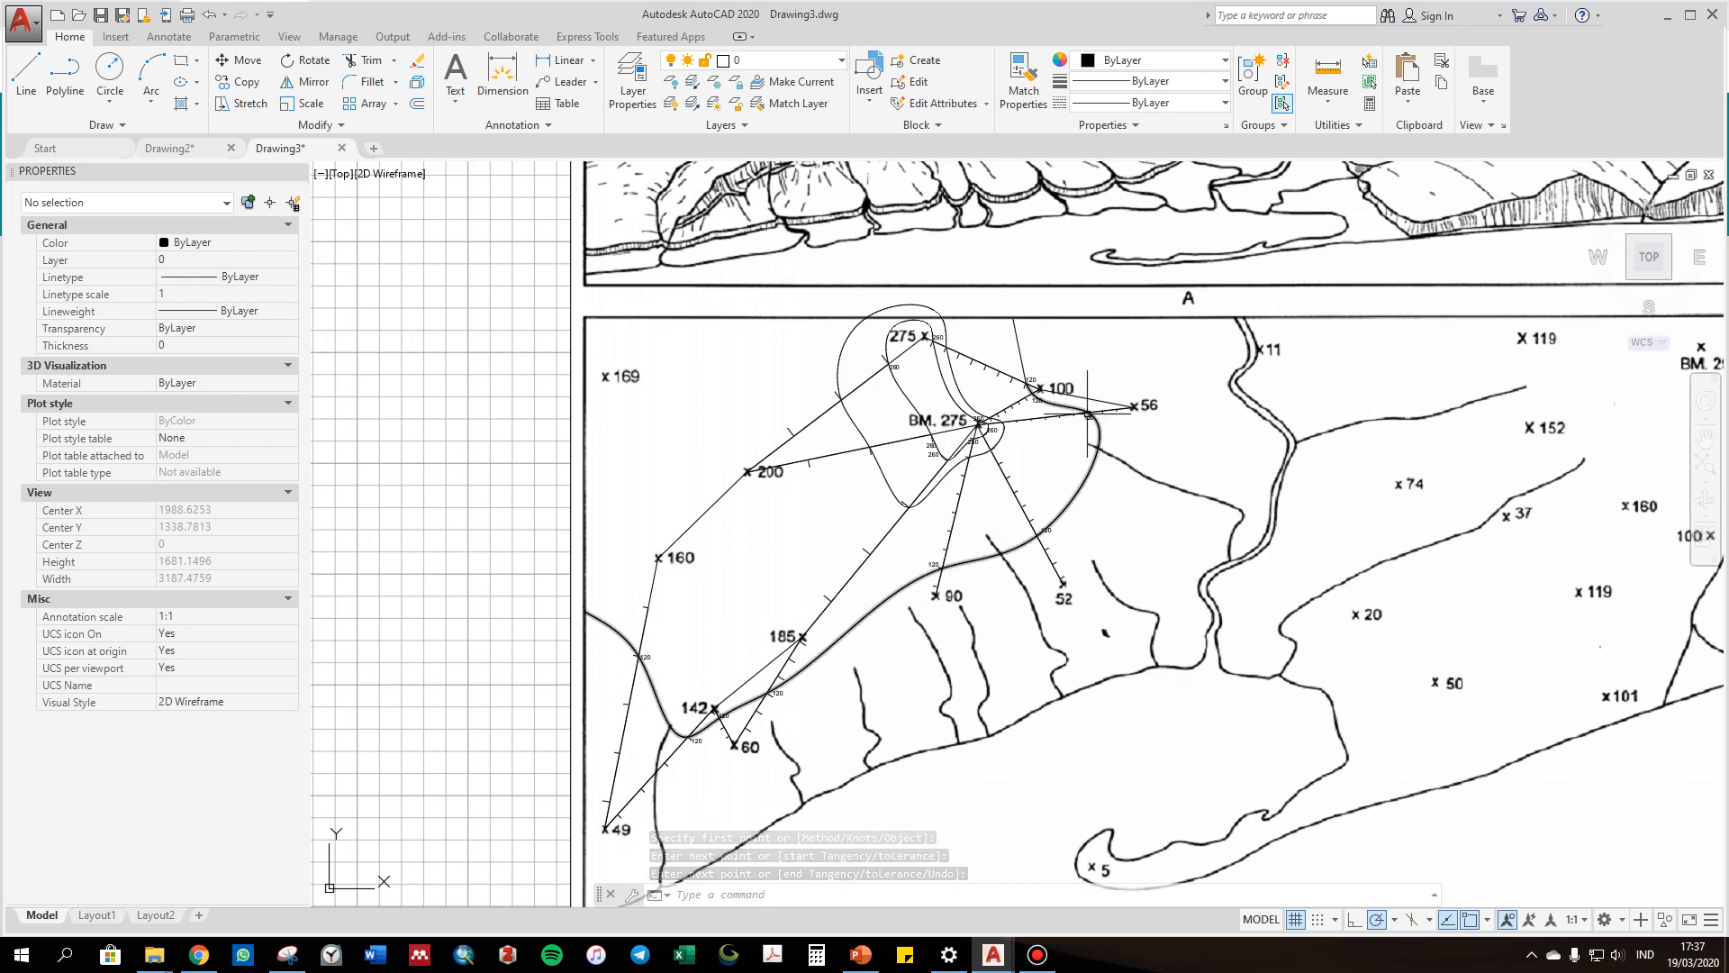
Start the next contour inside the 120 one as a spline from the northern border through the adjacent ticks on lines 275–100, BM. 275–100 and BM. 275–56.
scroll(1102, 405, "up", 2)
scroll(1102, 406, "up", 1)
scroll(1081, 496, "down", 4)
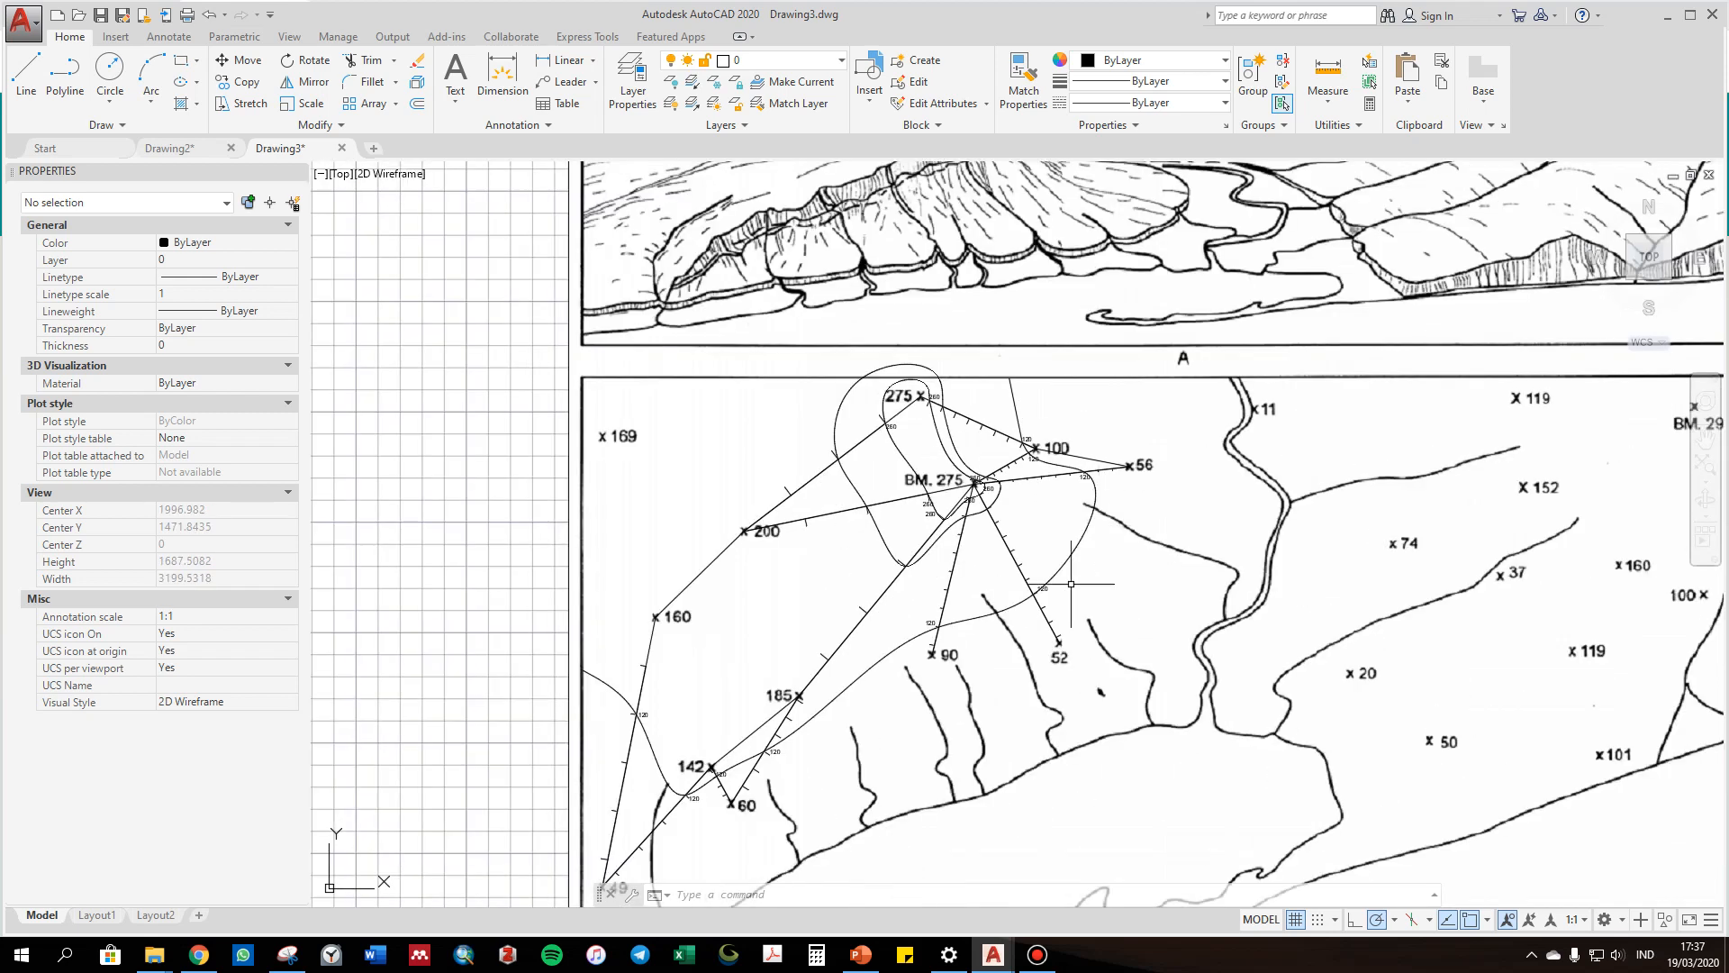
scroll(1020, 448, "up", 6)
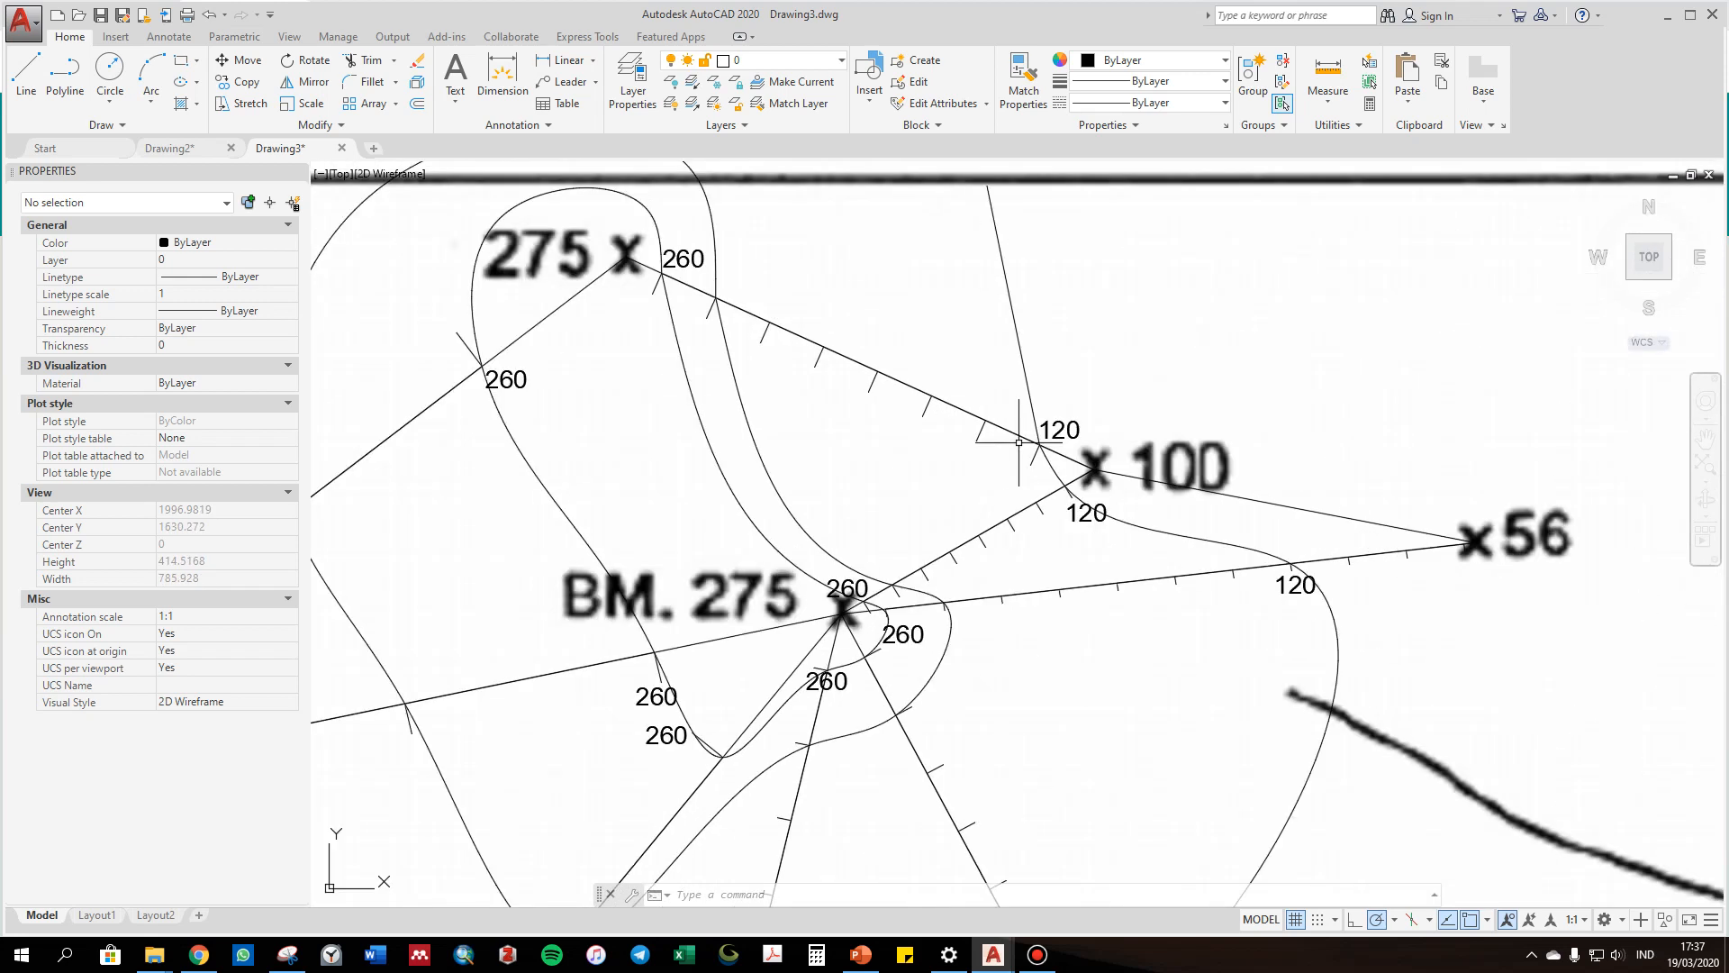
left_click(113, 125)
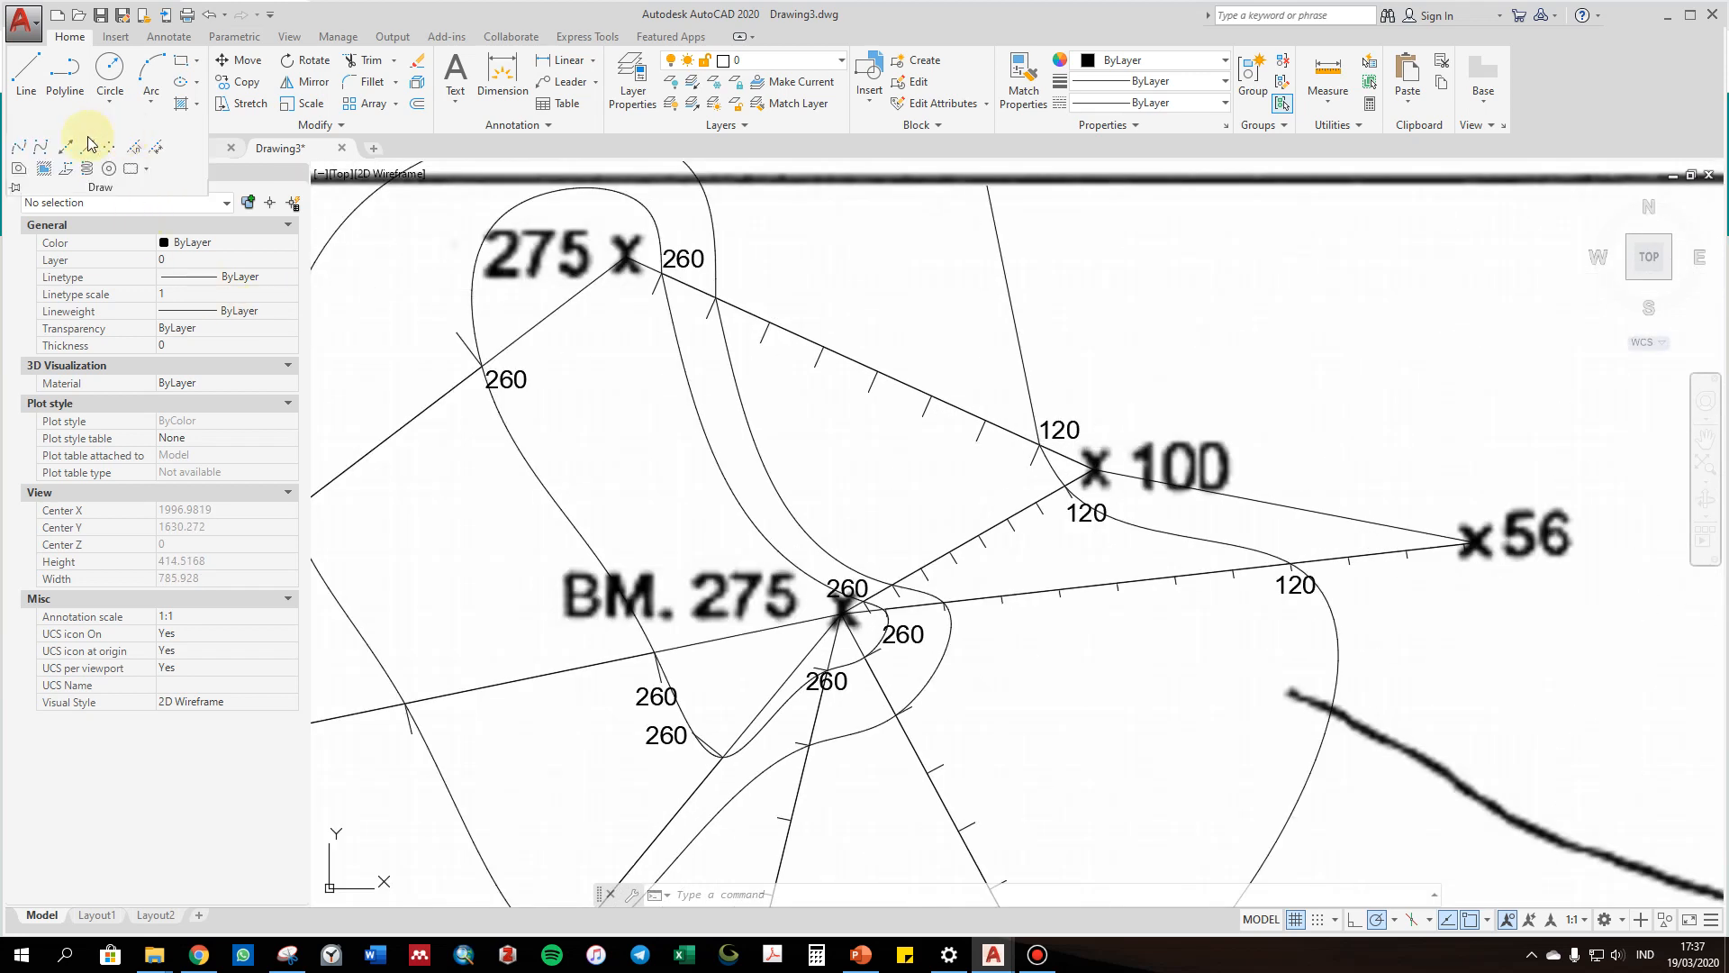
left_click(19, 148)
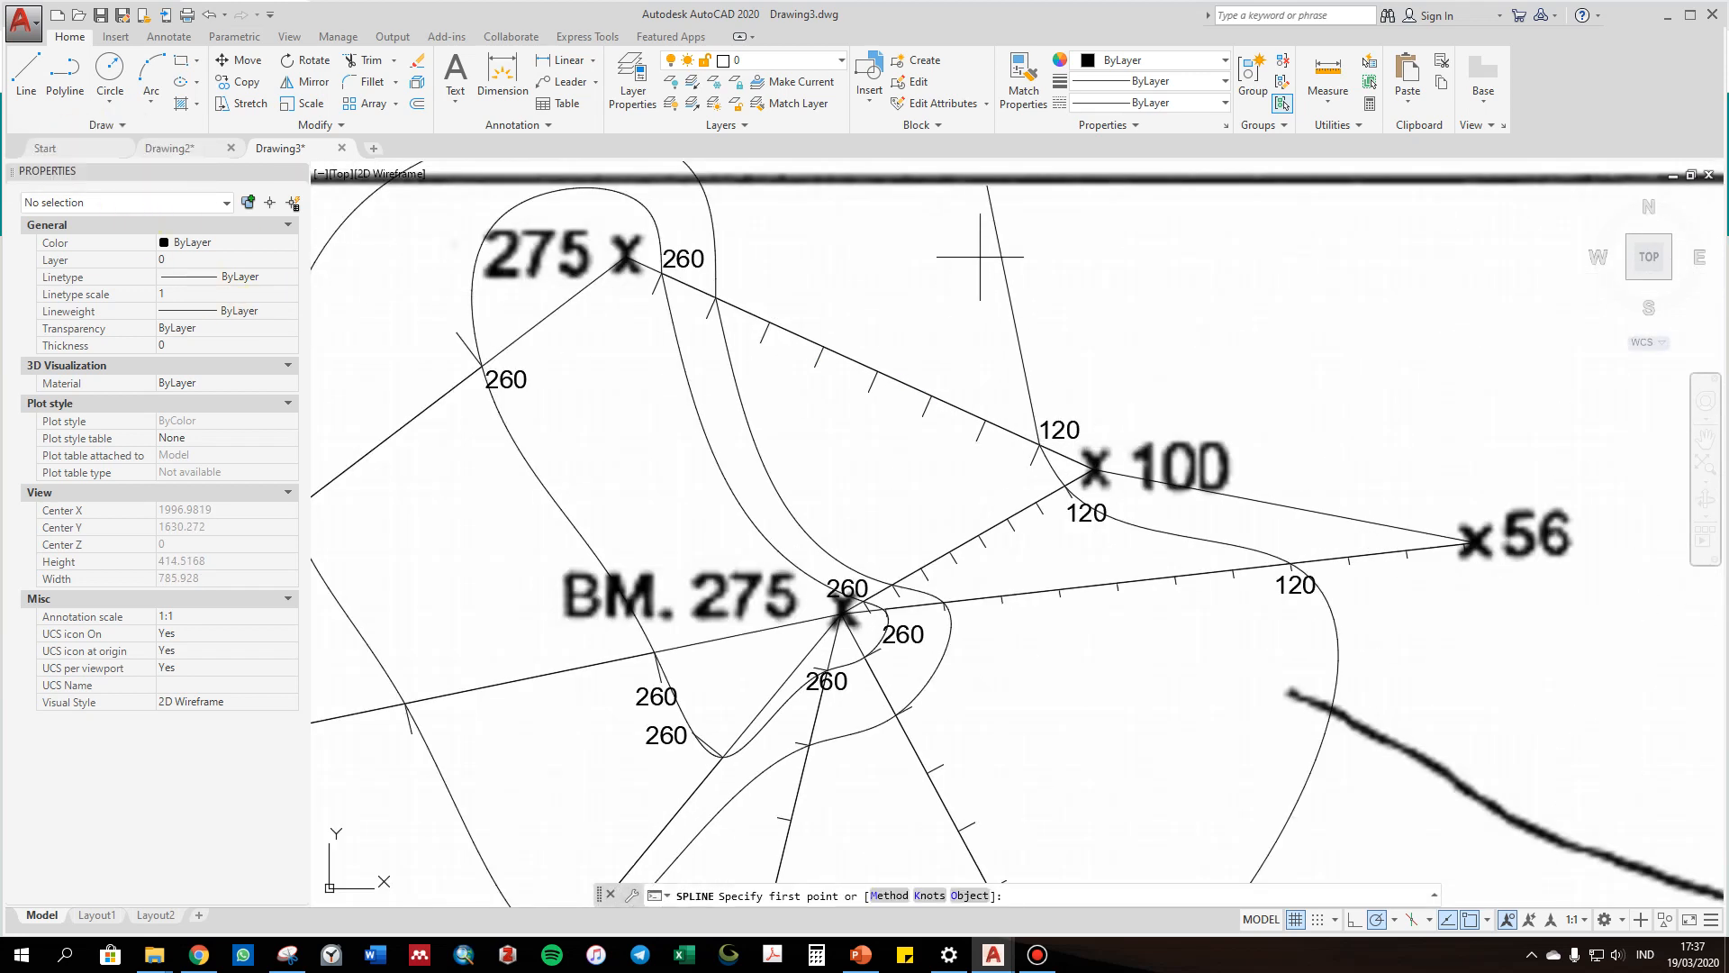
left_click(937, 187)
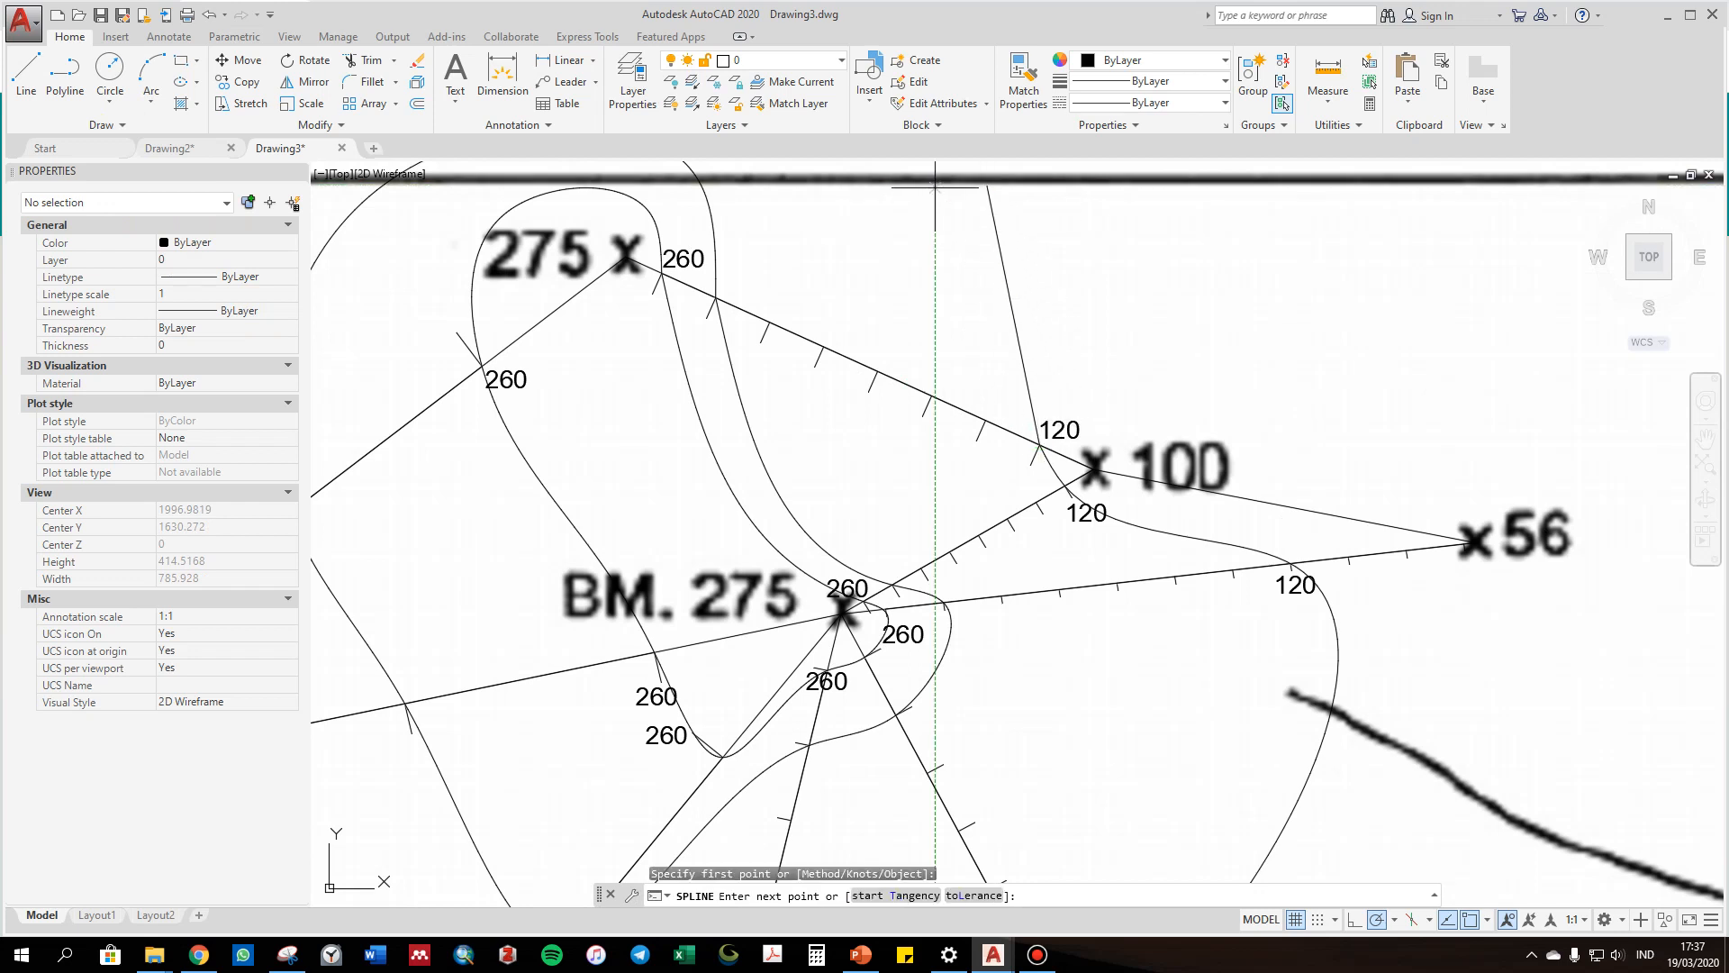
left_click(985, 420)
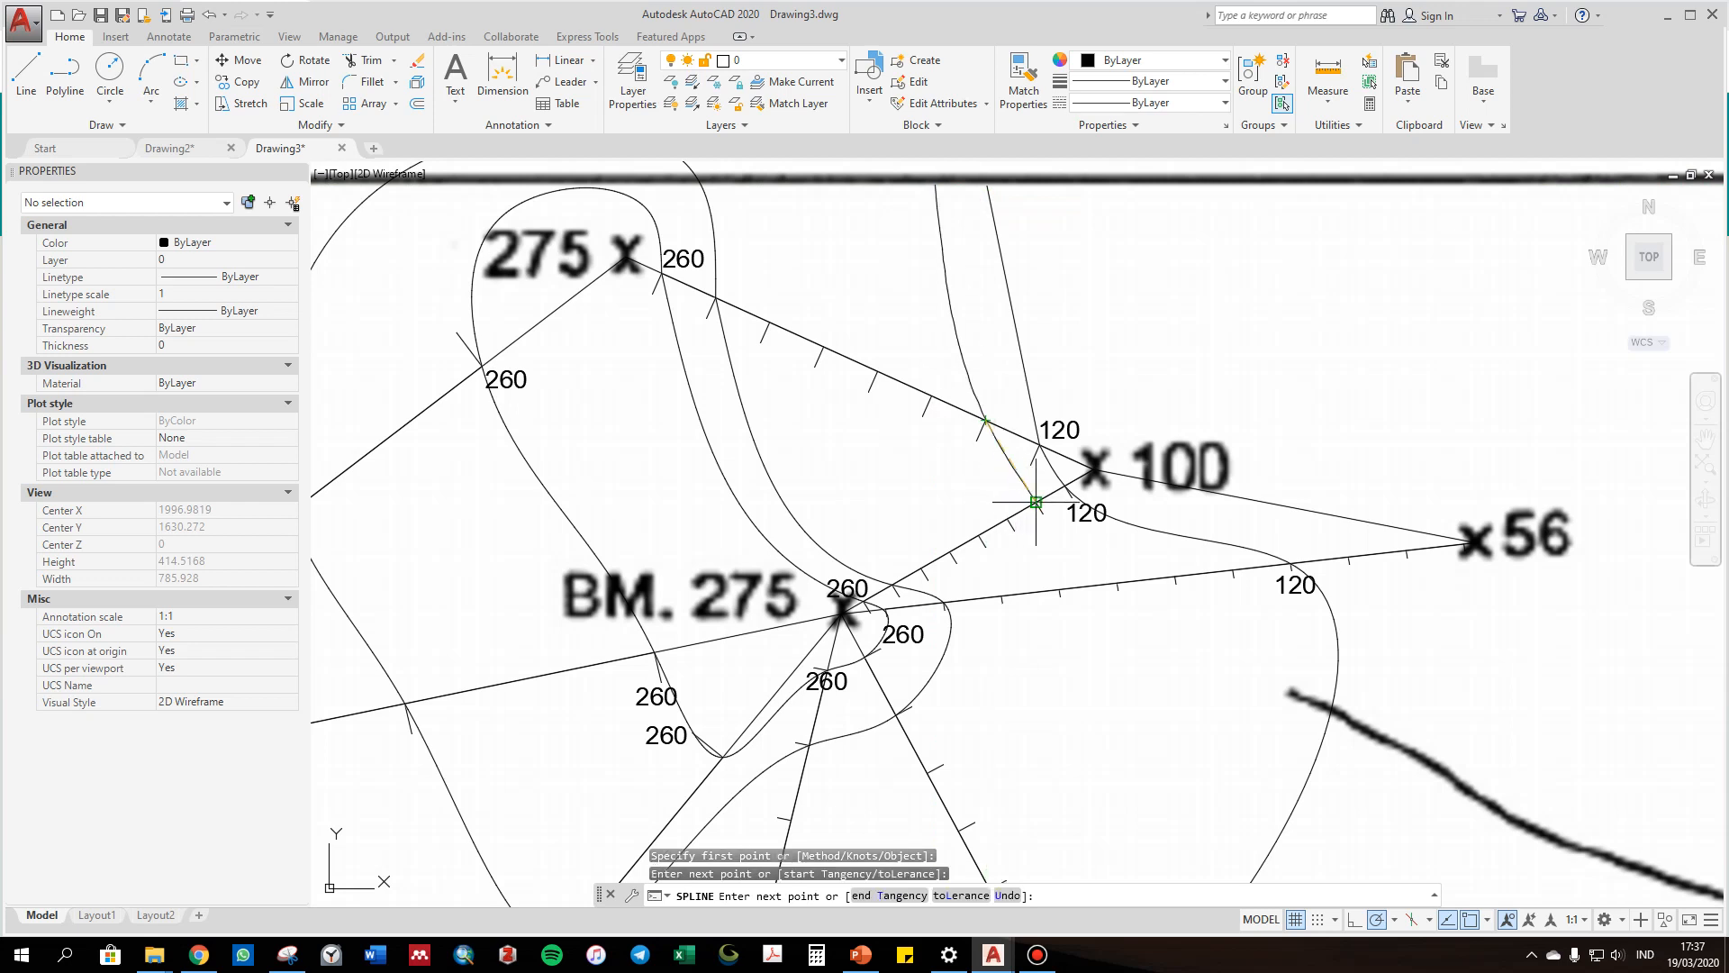
left_click(1036, 500)
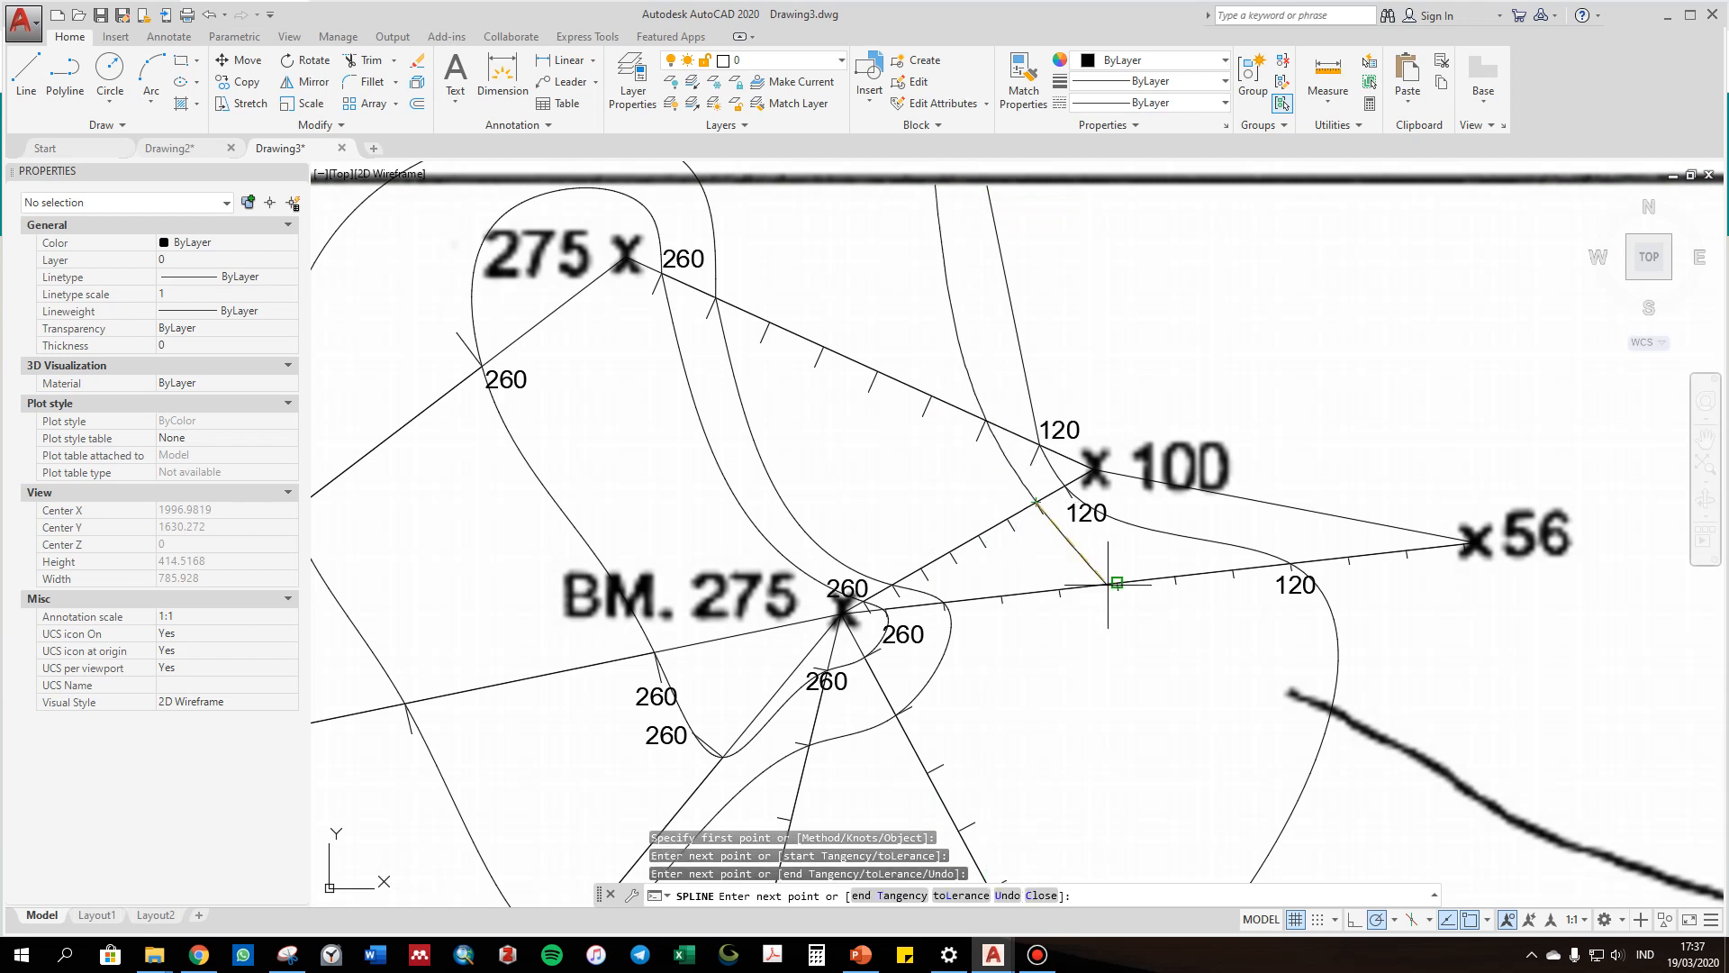
left_click(1233, 572)
Continue the spline through the tick just above the 120 tick on the line BM. 275–52.
scroll(1226, 699, "down", 4)
middle_click_drag(1205, 761, 1200, 514)
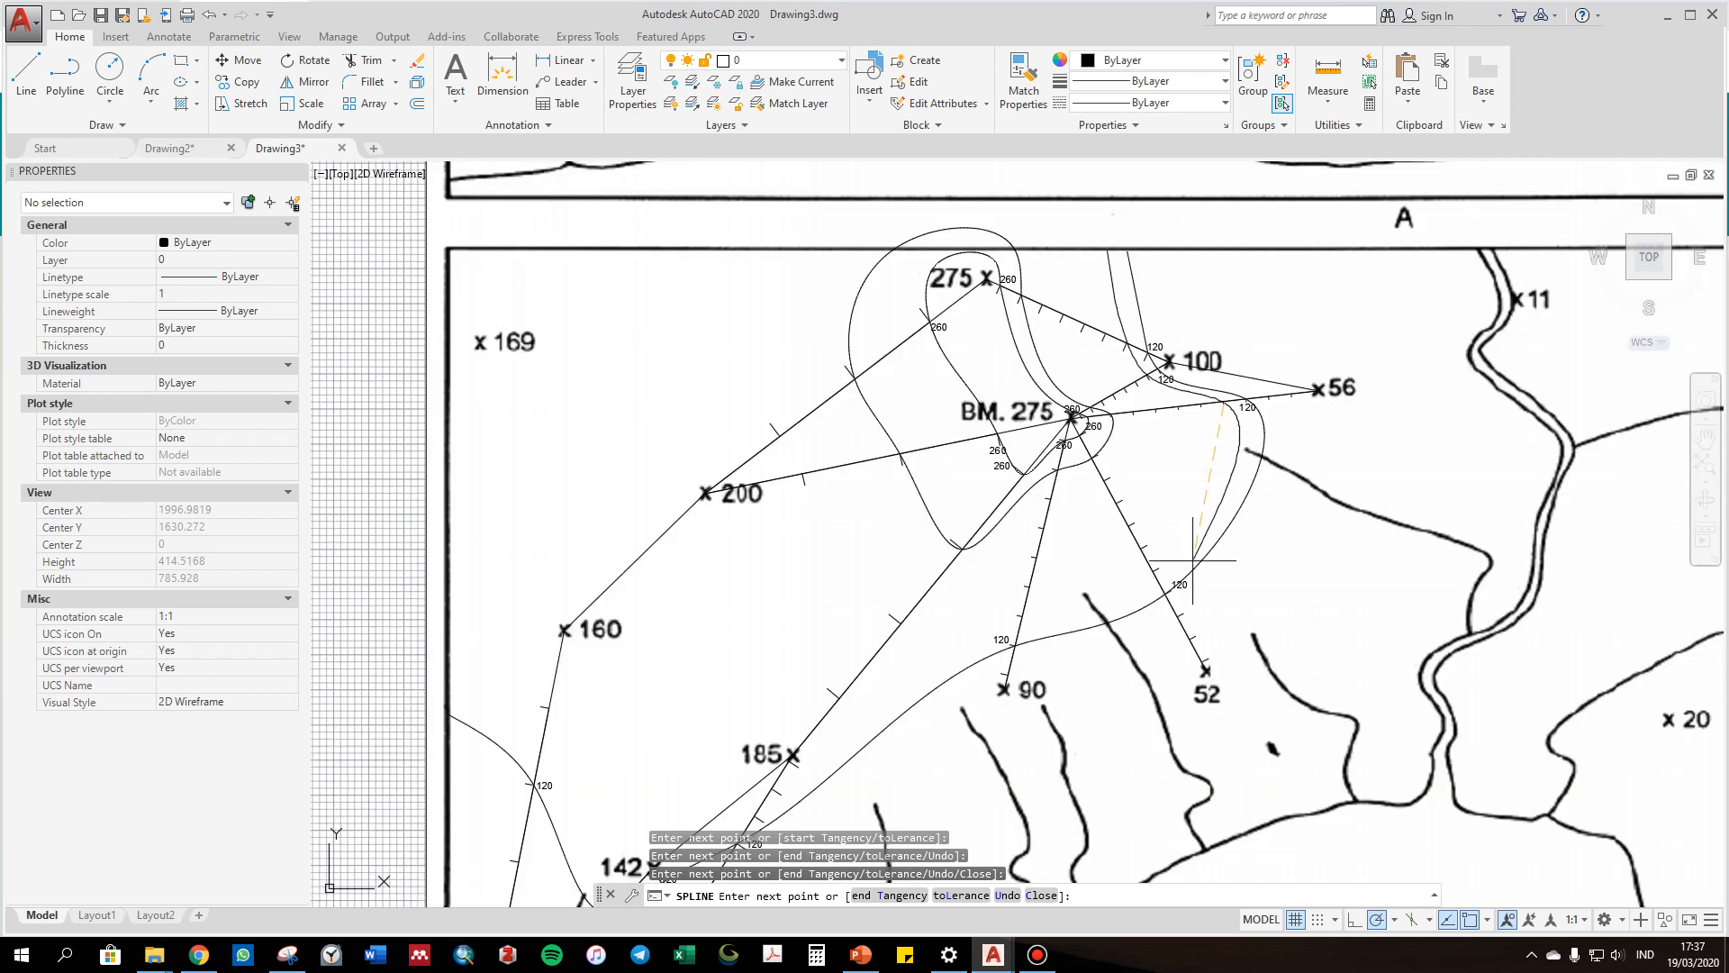
scroll(1142, 670, "up", 2)
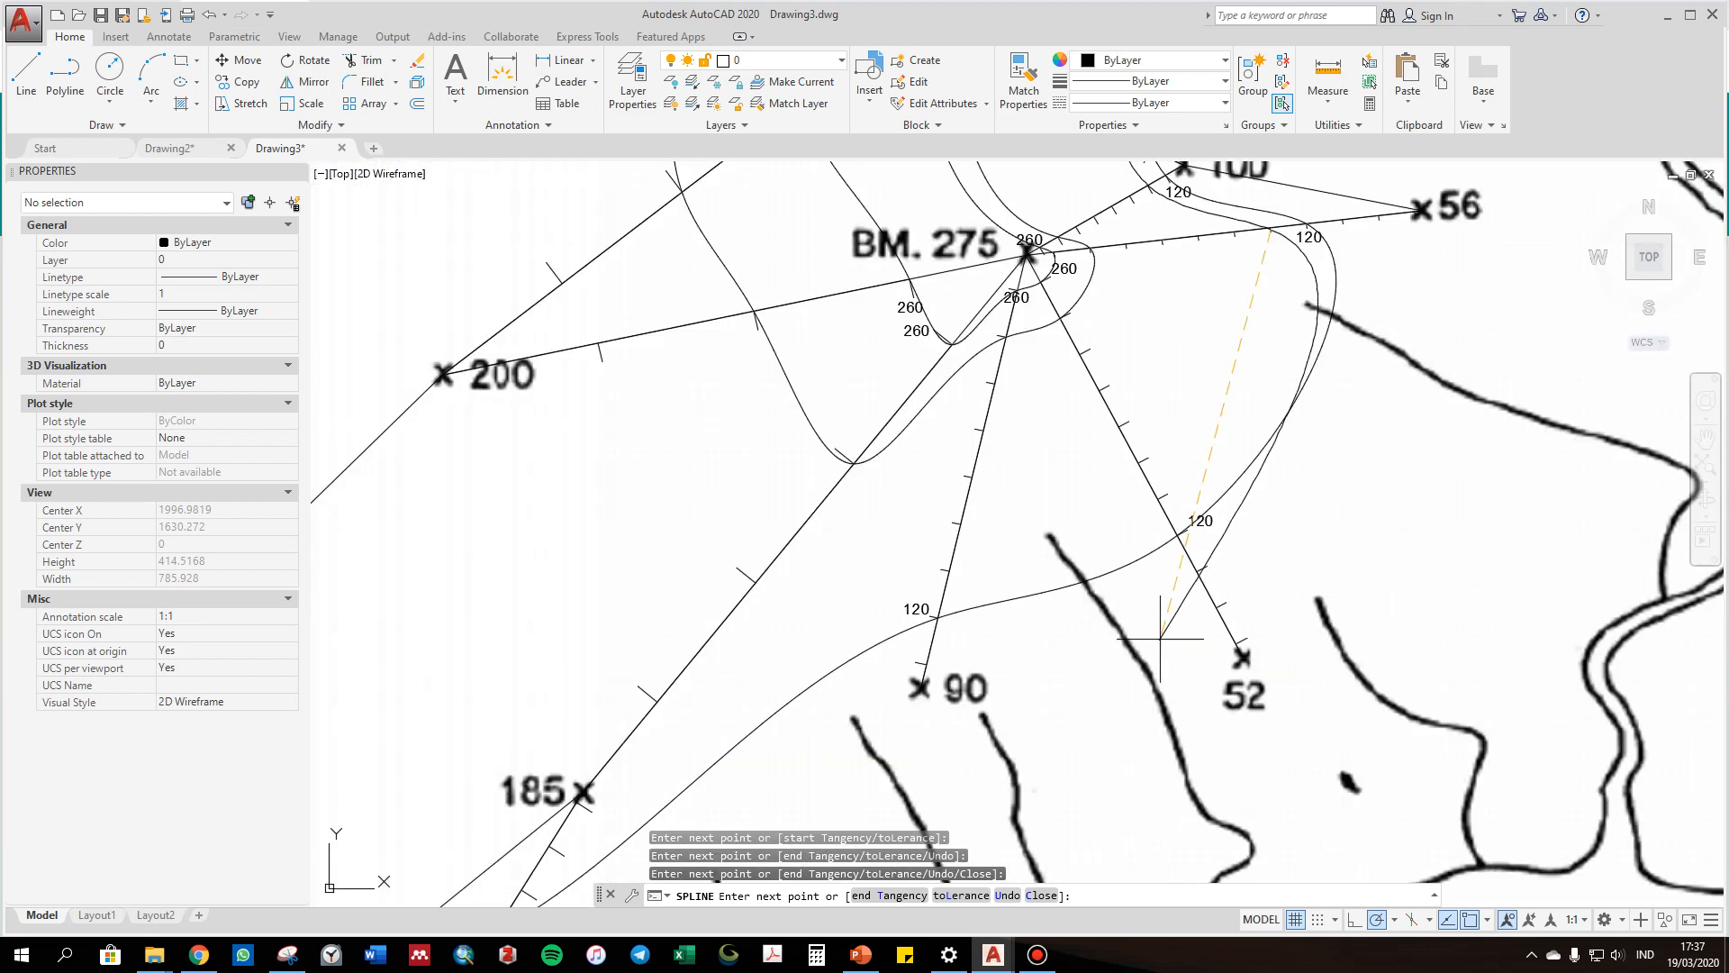
left_click(1163, 497)
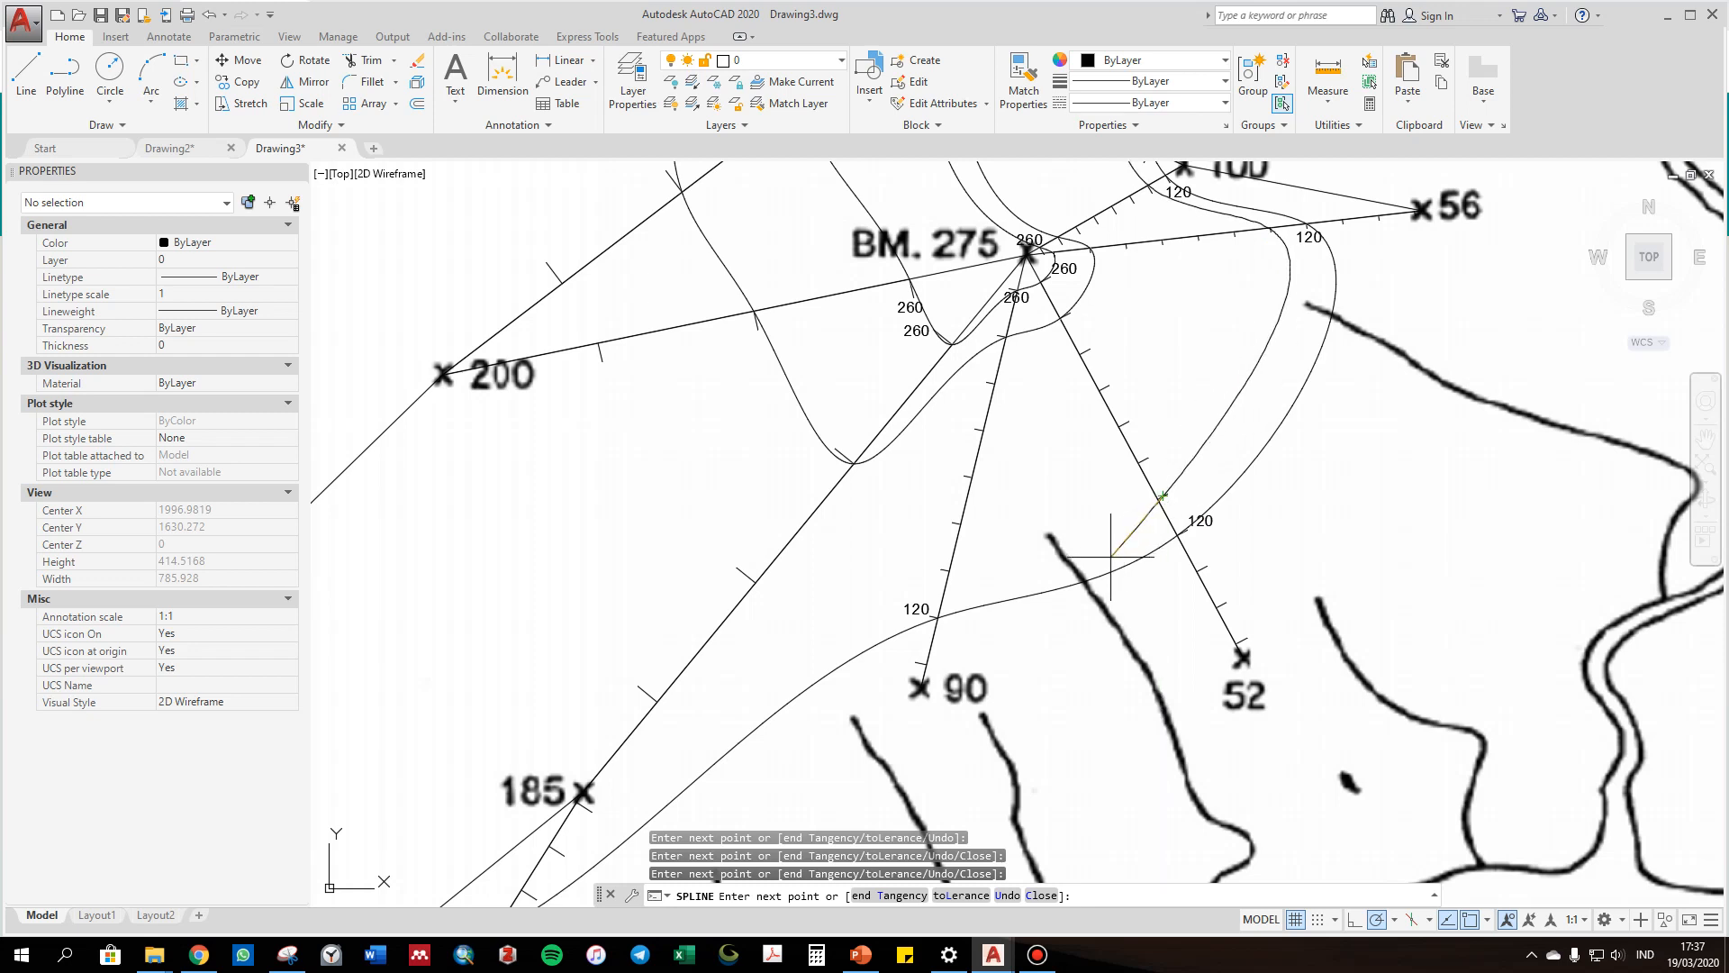
Bend the spline around the stream head between points 52 and 90 and carry it through the tick above 120 on the line BM. 275–90.
scroll(1110, 555, "up", 2)
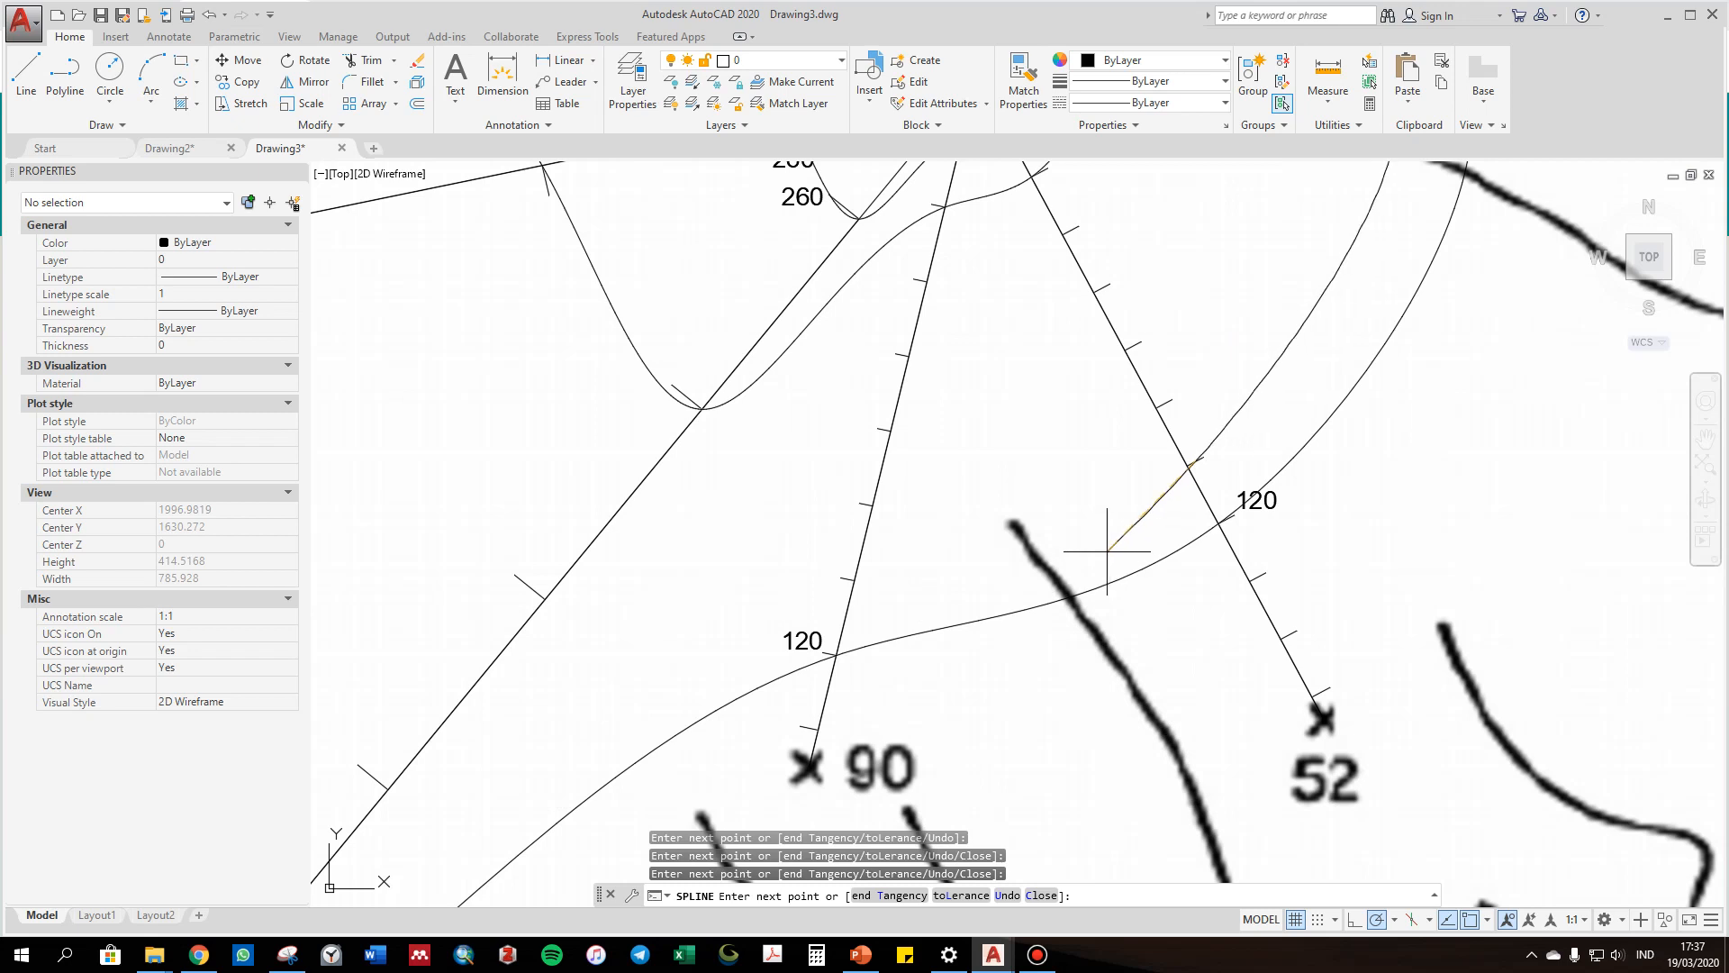
scroll(1106, 551, "up", 2)
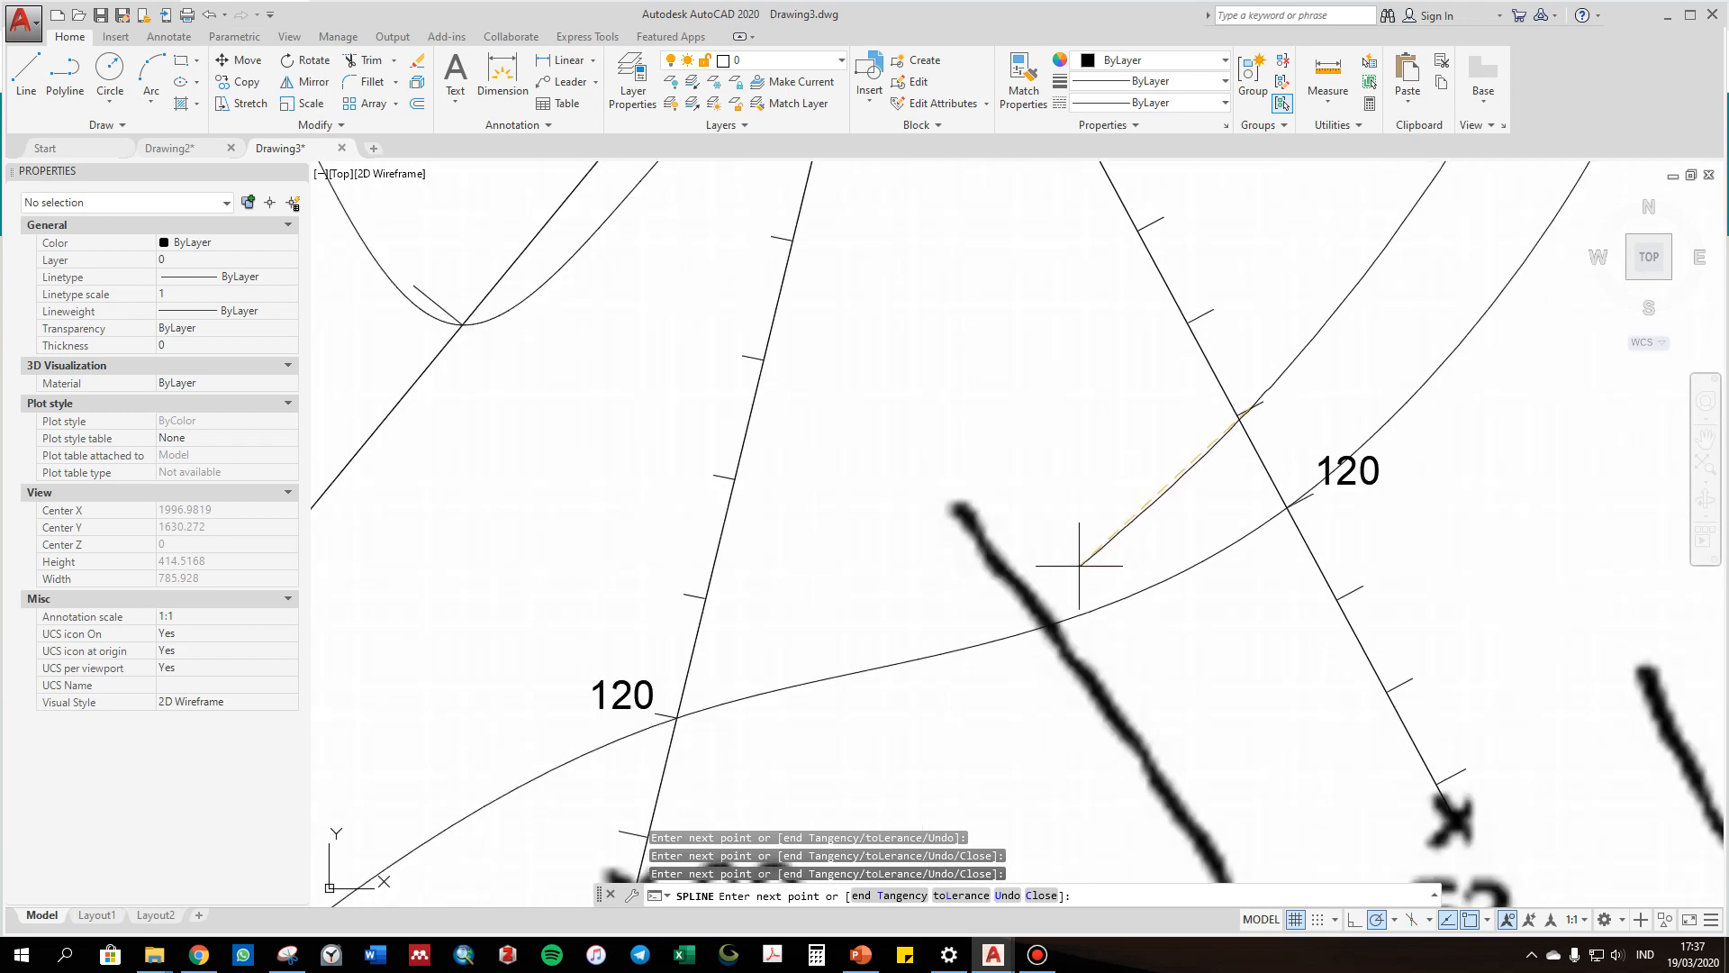
left_click(1043, 560)
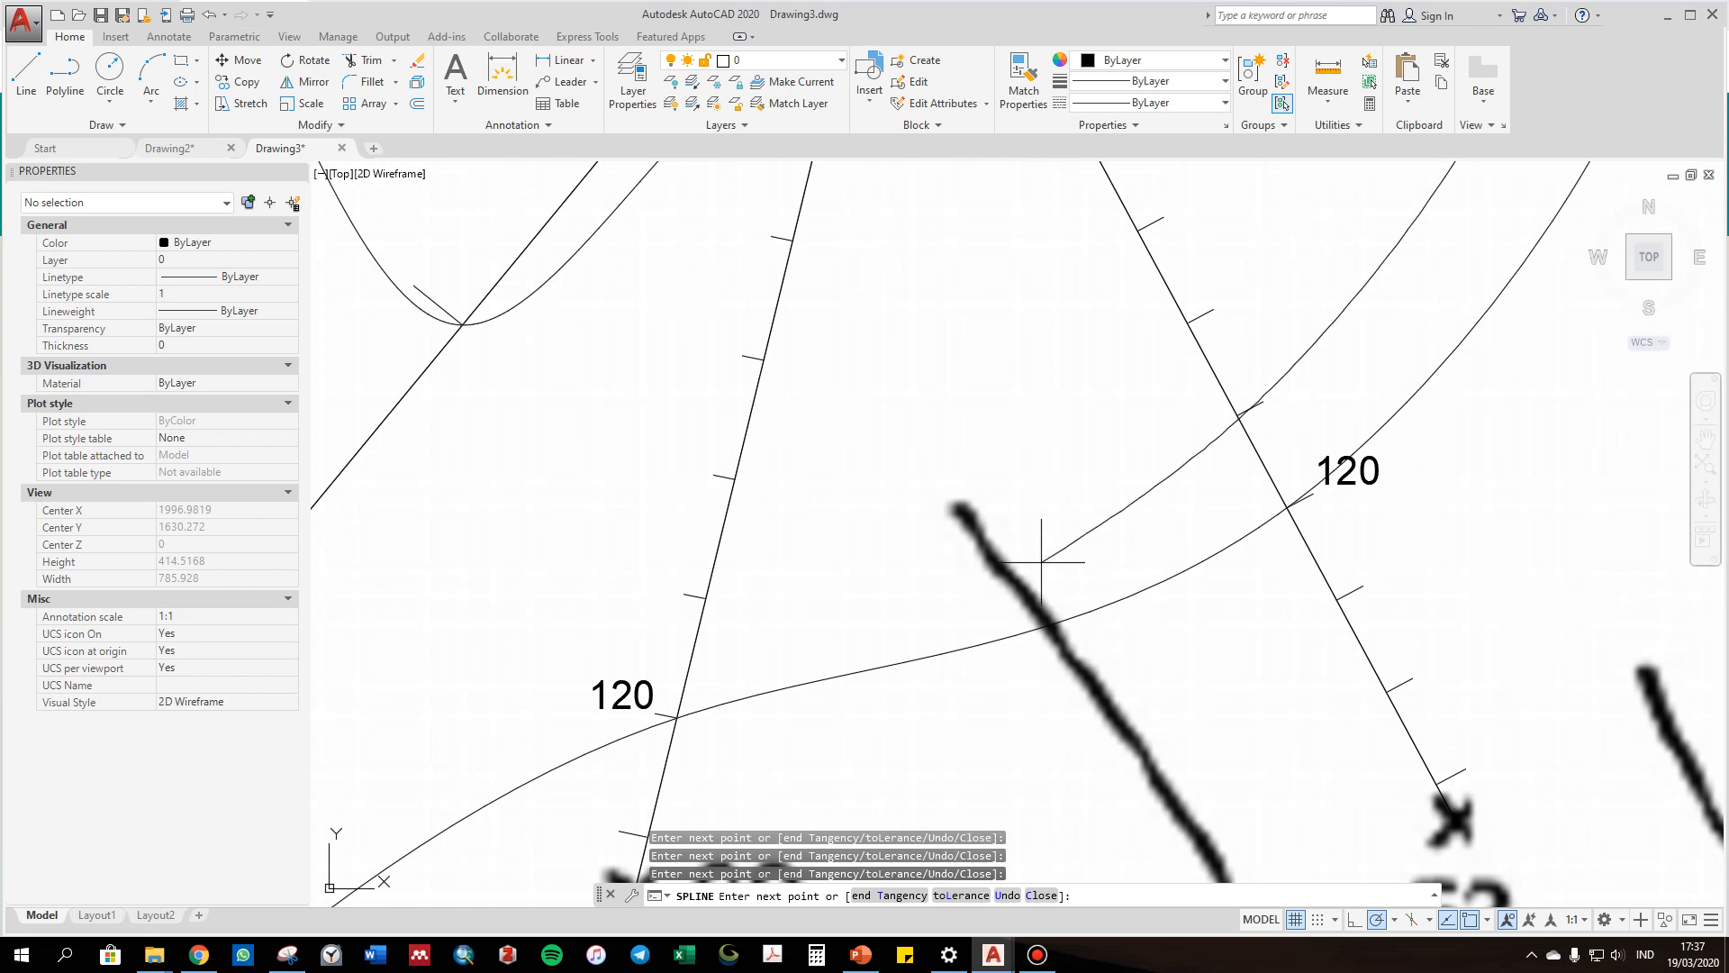
left_click(970, 526)
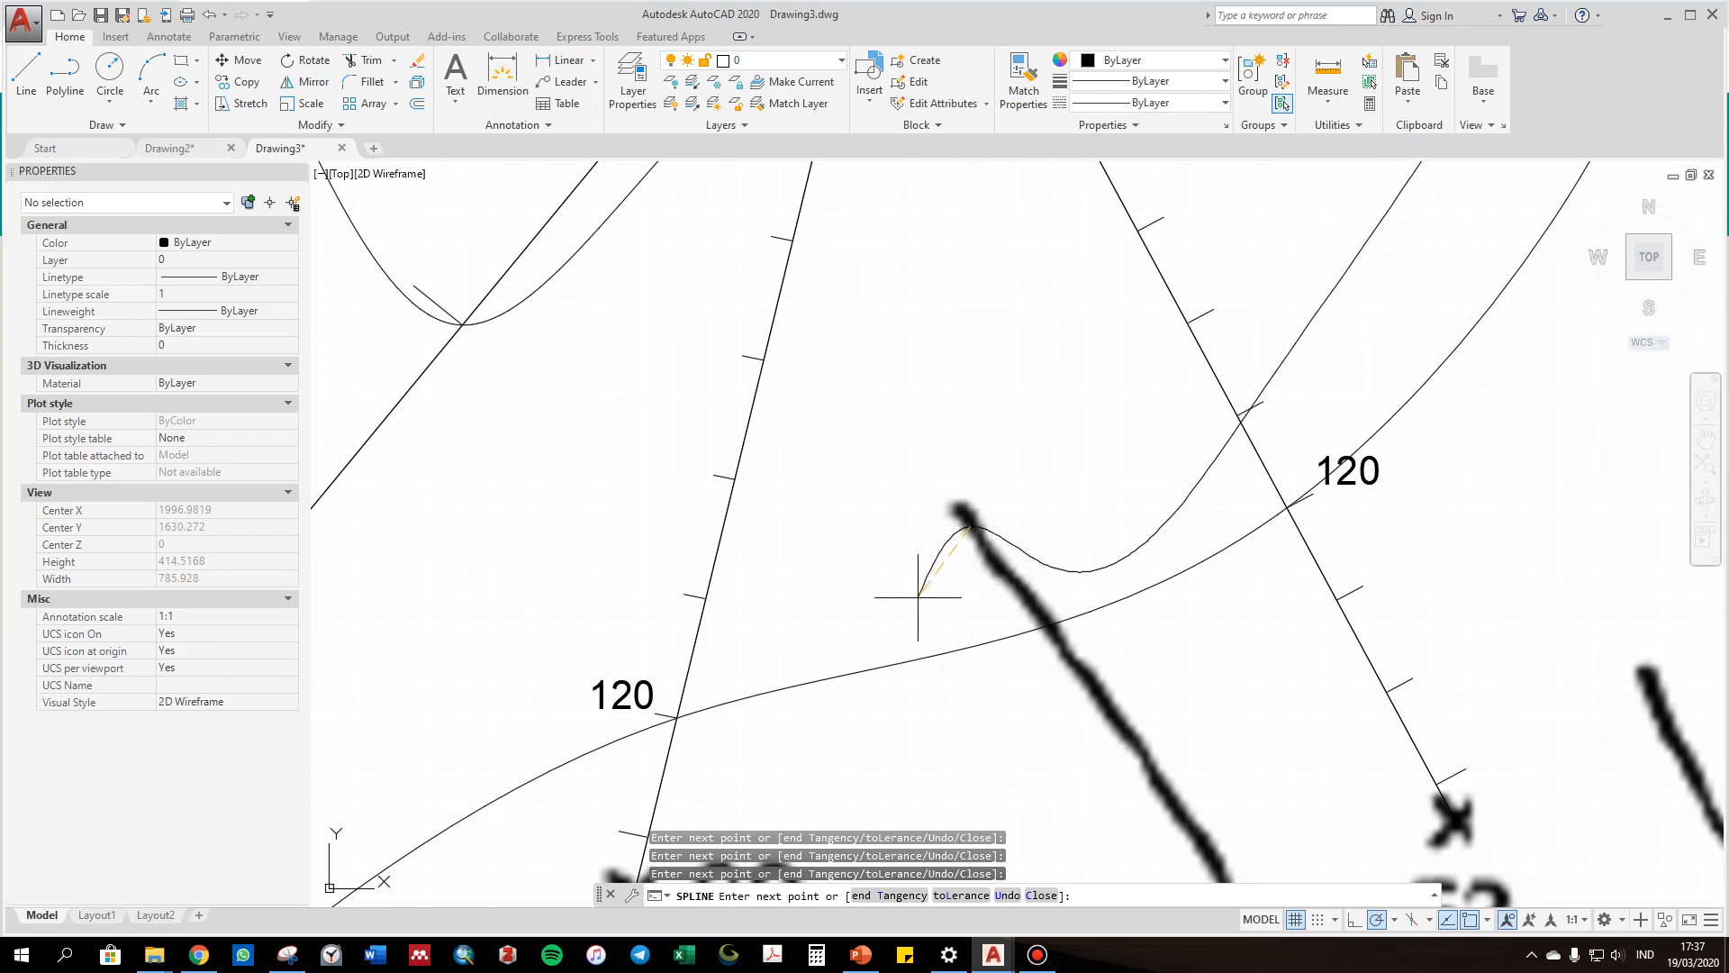
left_click(920, 612)
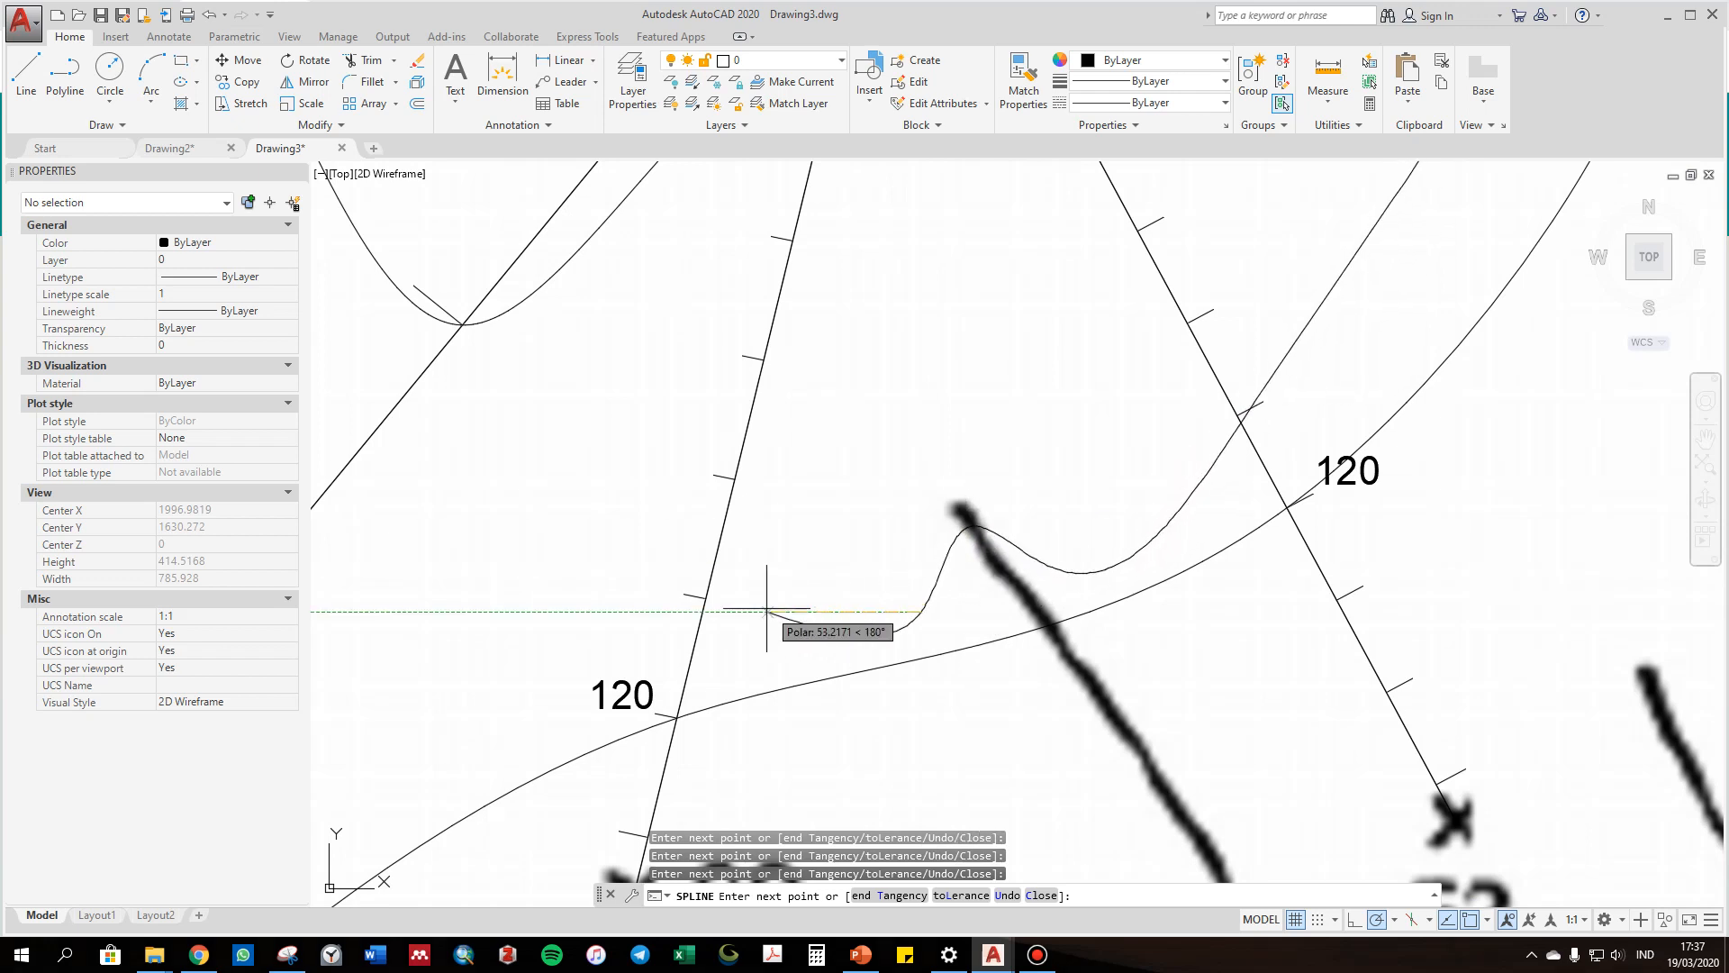
left_click(706, 598)
Continue the spline southwest through the tick above 120 on the line 185–60.
scroll(706, 598, "down", 1)
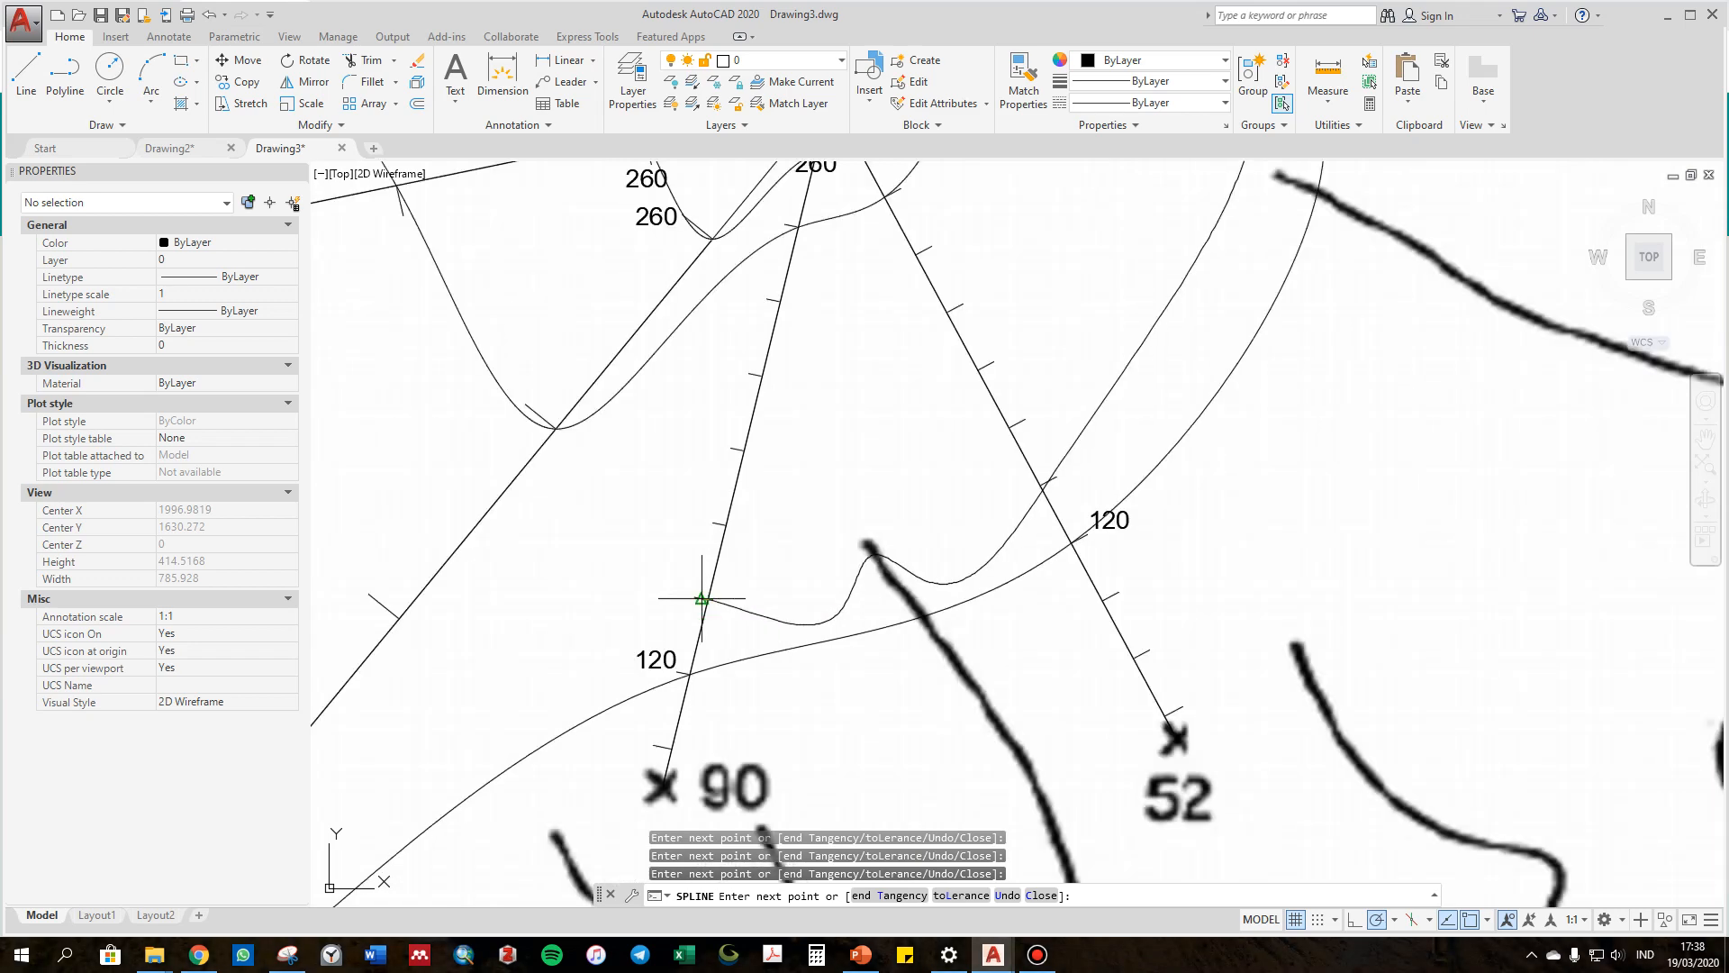
scroll(610, 605, "down", 1)
scroll(595, 632, "down", 2)
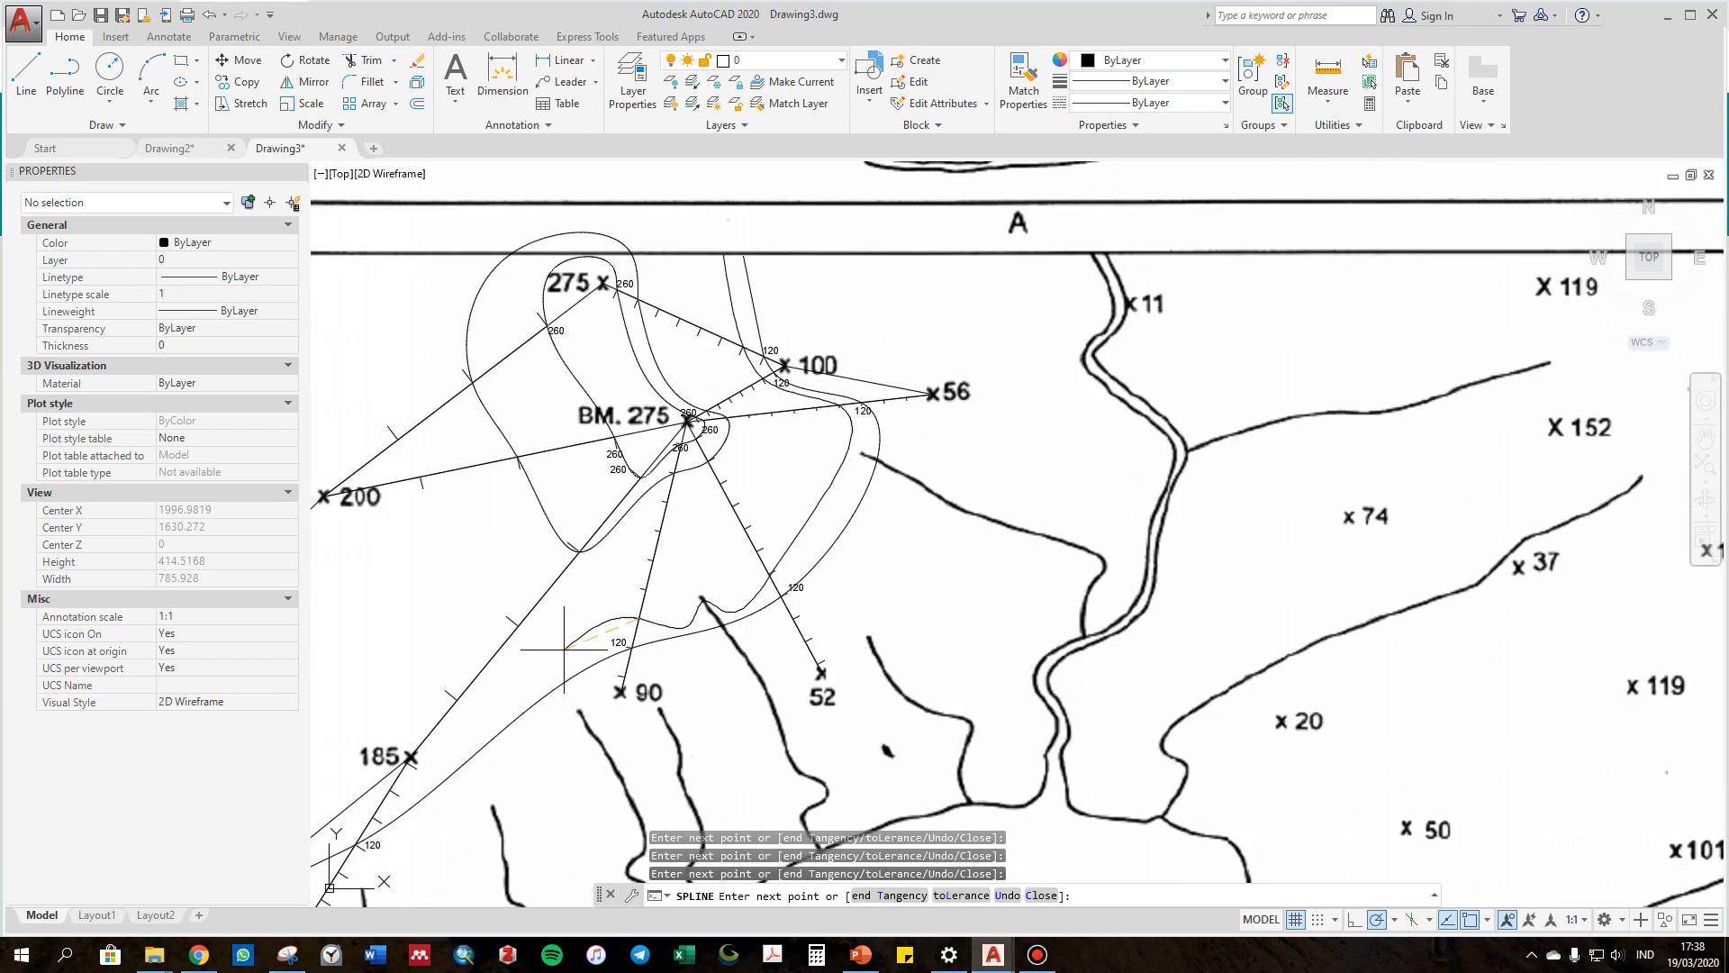
middle_click_drag(510, 680, 638, 563)
scroll(543, 651, "up", 4)
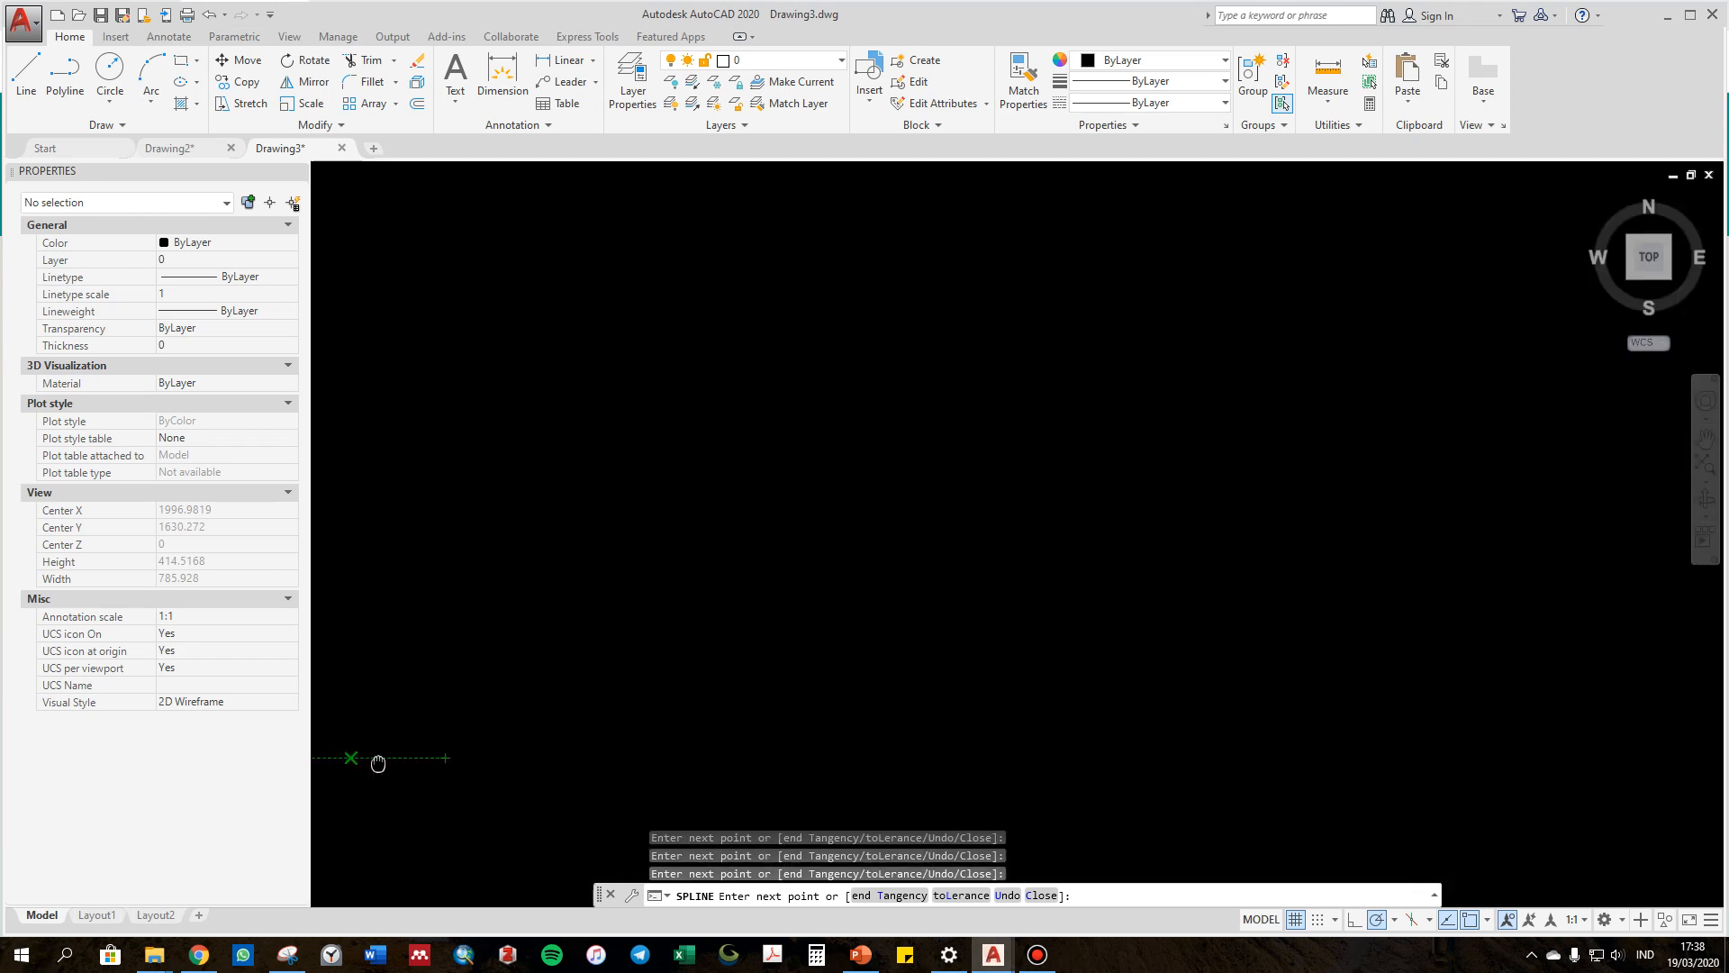
mouse_move(375, 757)
middle_mouse_down()
mouse_move(780, 693)
mouse_move(854, 536)
middle_mouse_up()
scroll(776, 704, "down", 2)
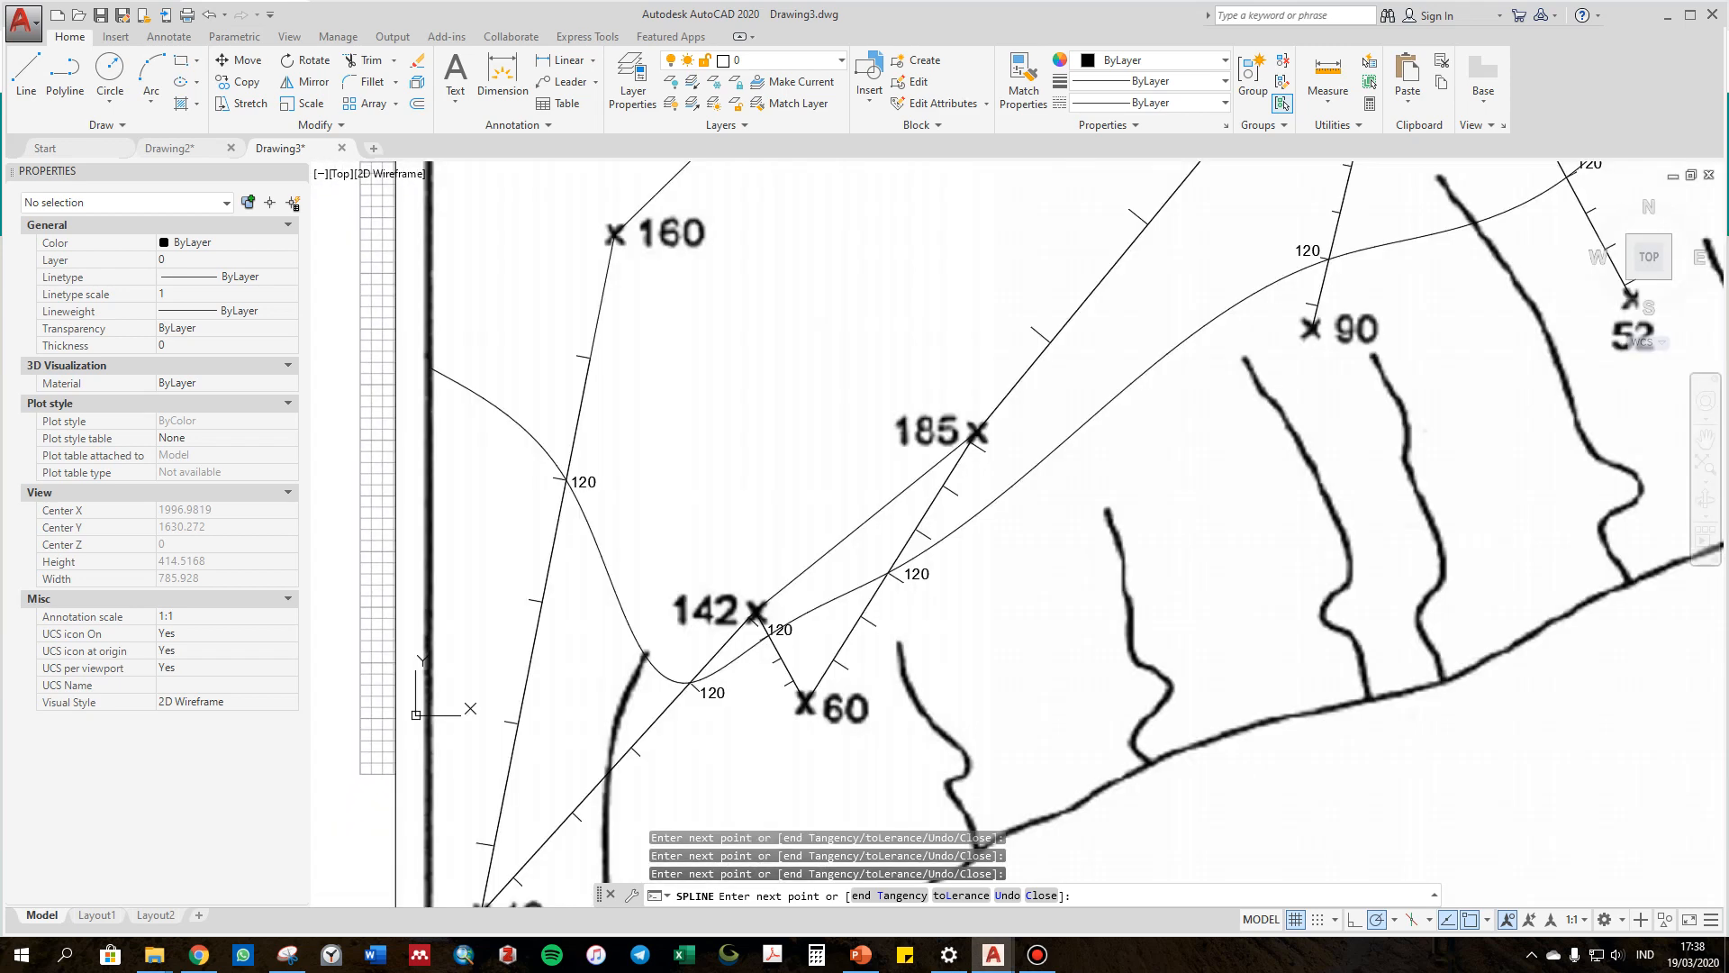
scroll(779, 639, "up", 4)
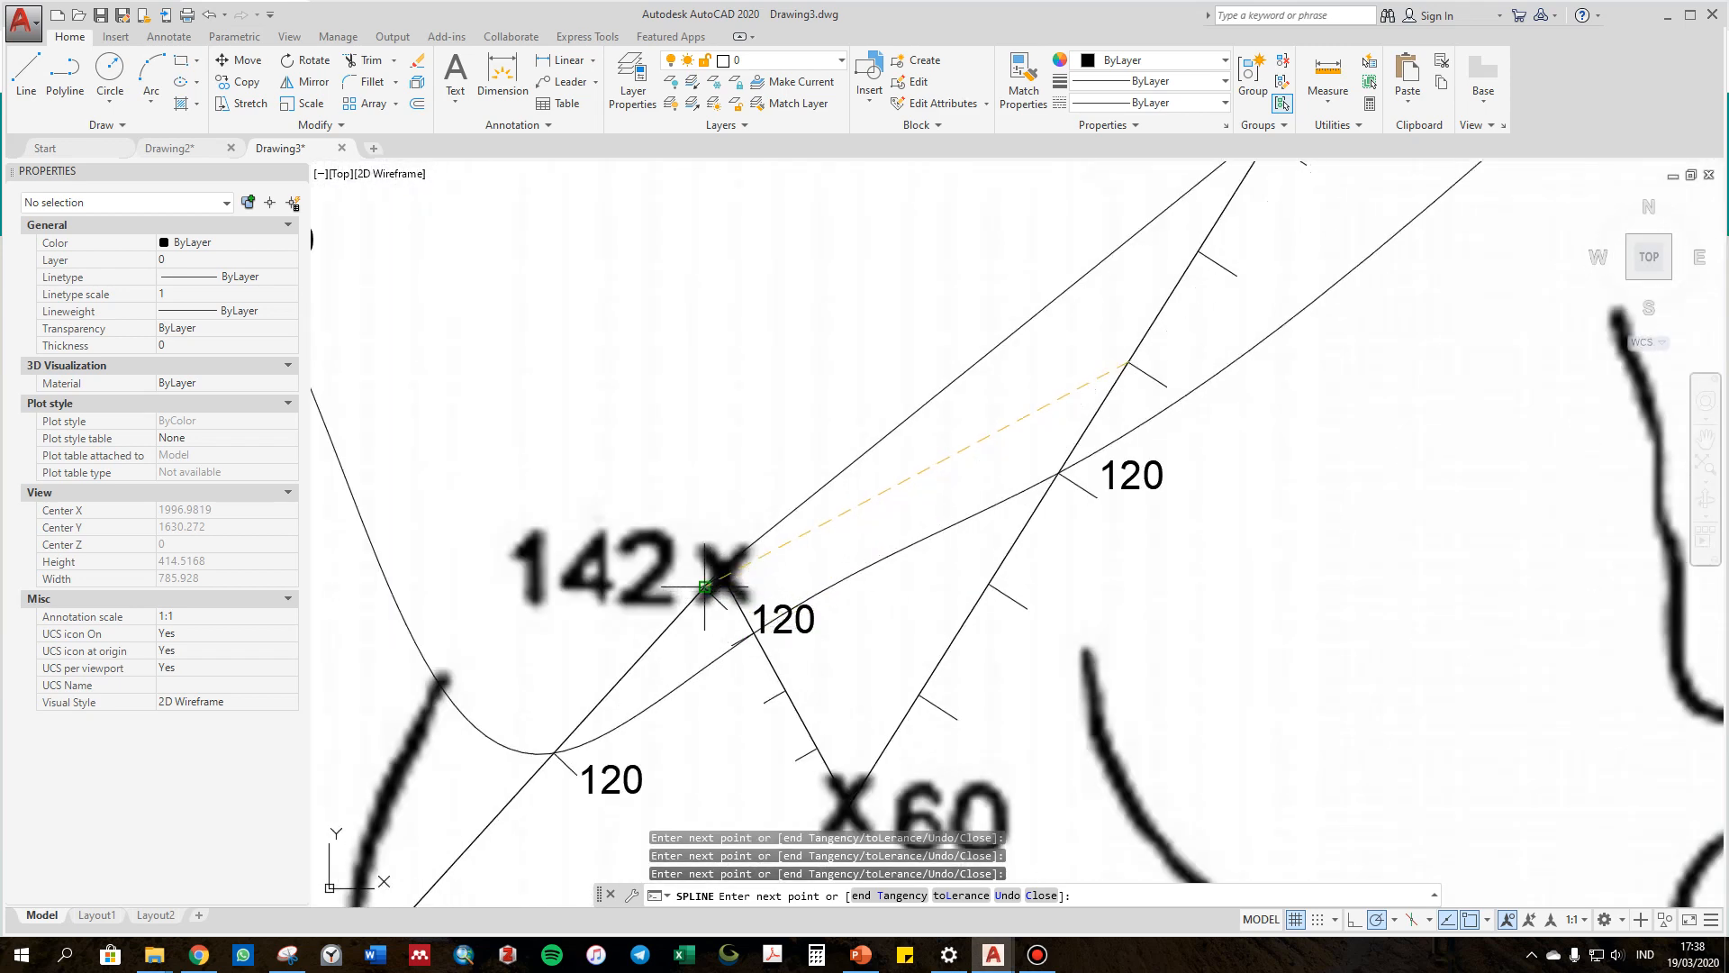
Carry the spline through the ticks beside point 142 on the lines 142–60 and 142–49.
scroll(739, 596, "up", 3)
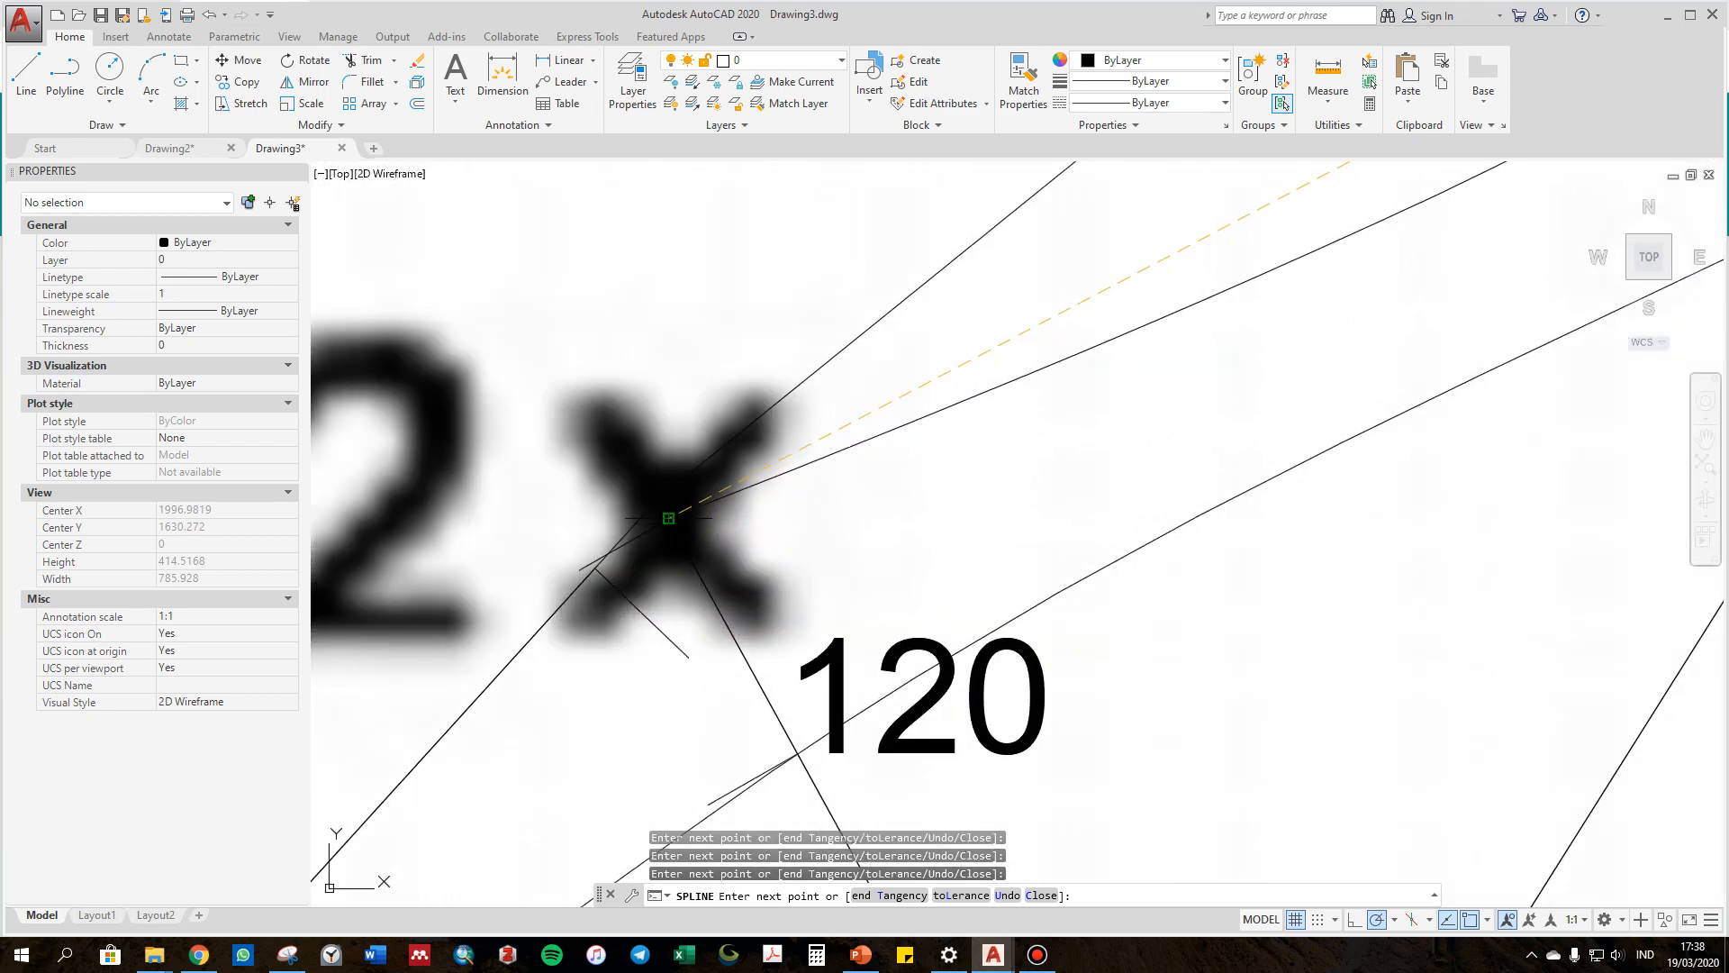
left_click(669, 520)
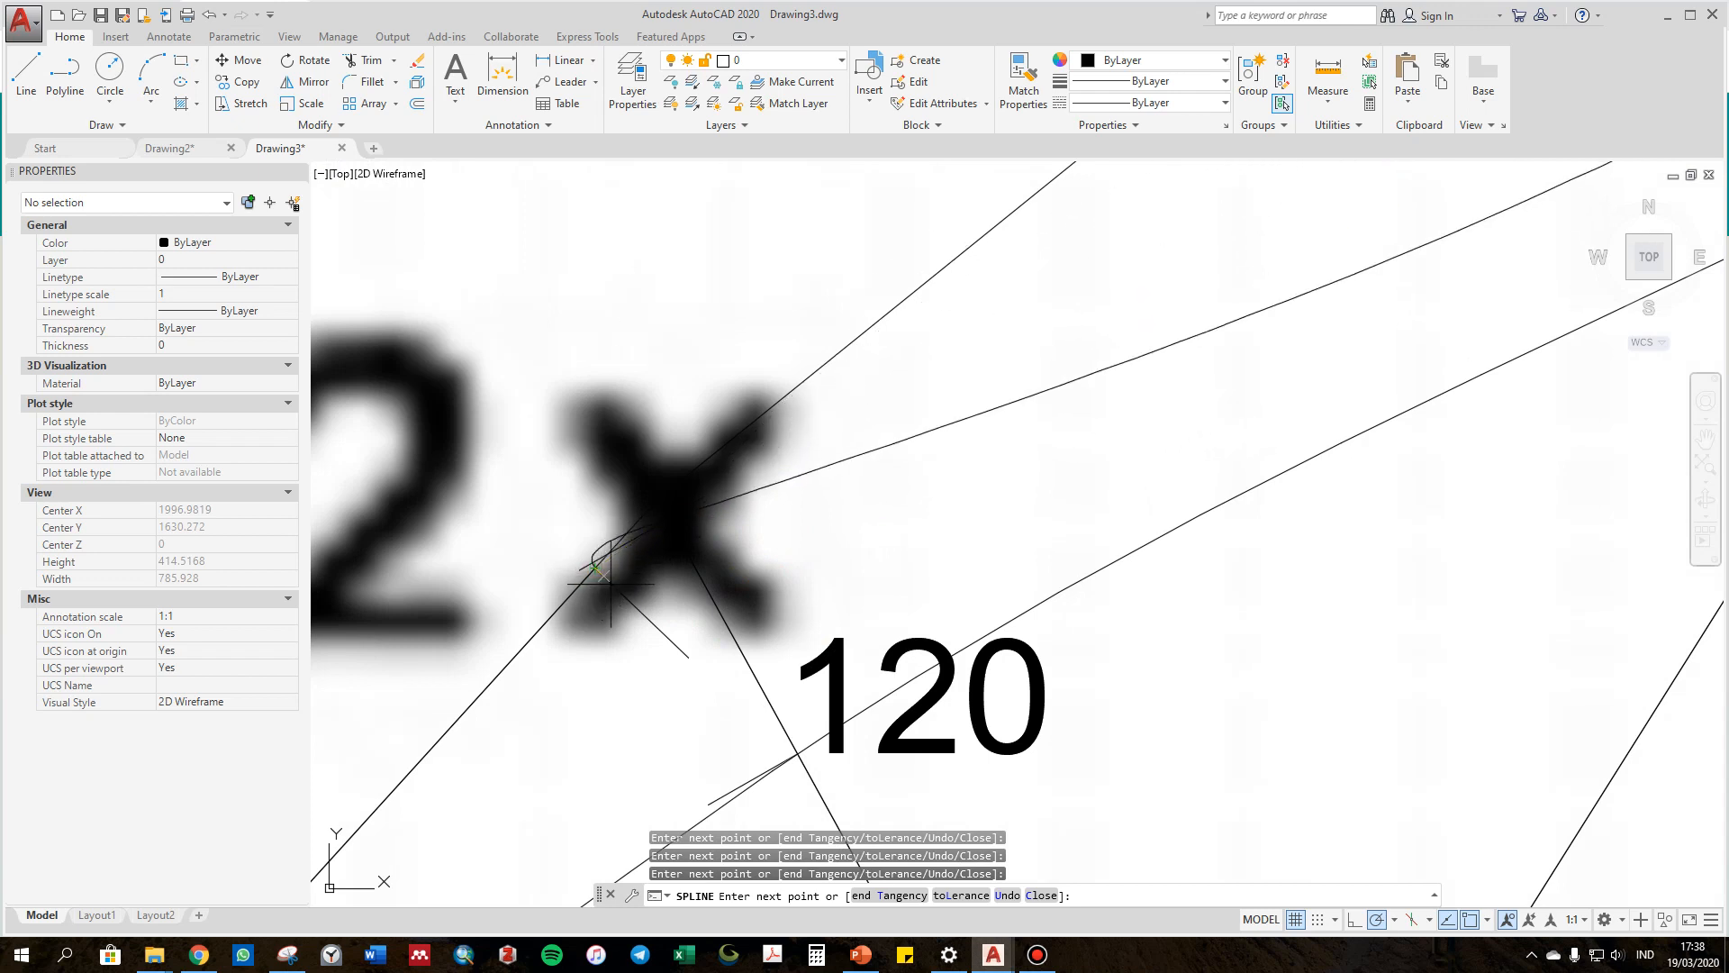
scroll(603, 570, "down", 8)
left_click(626, 597)
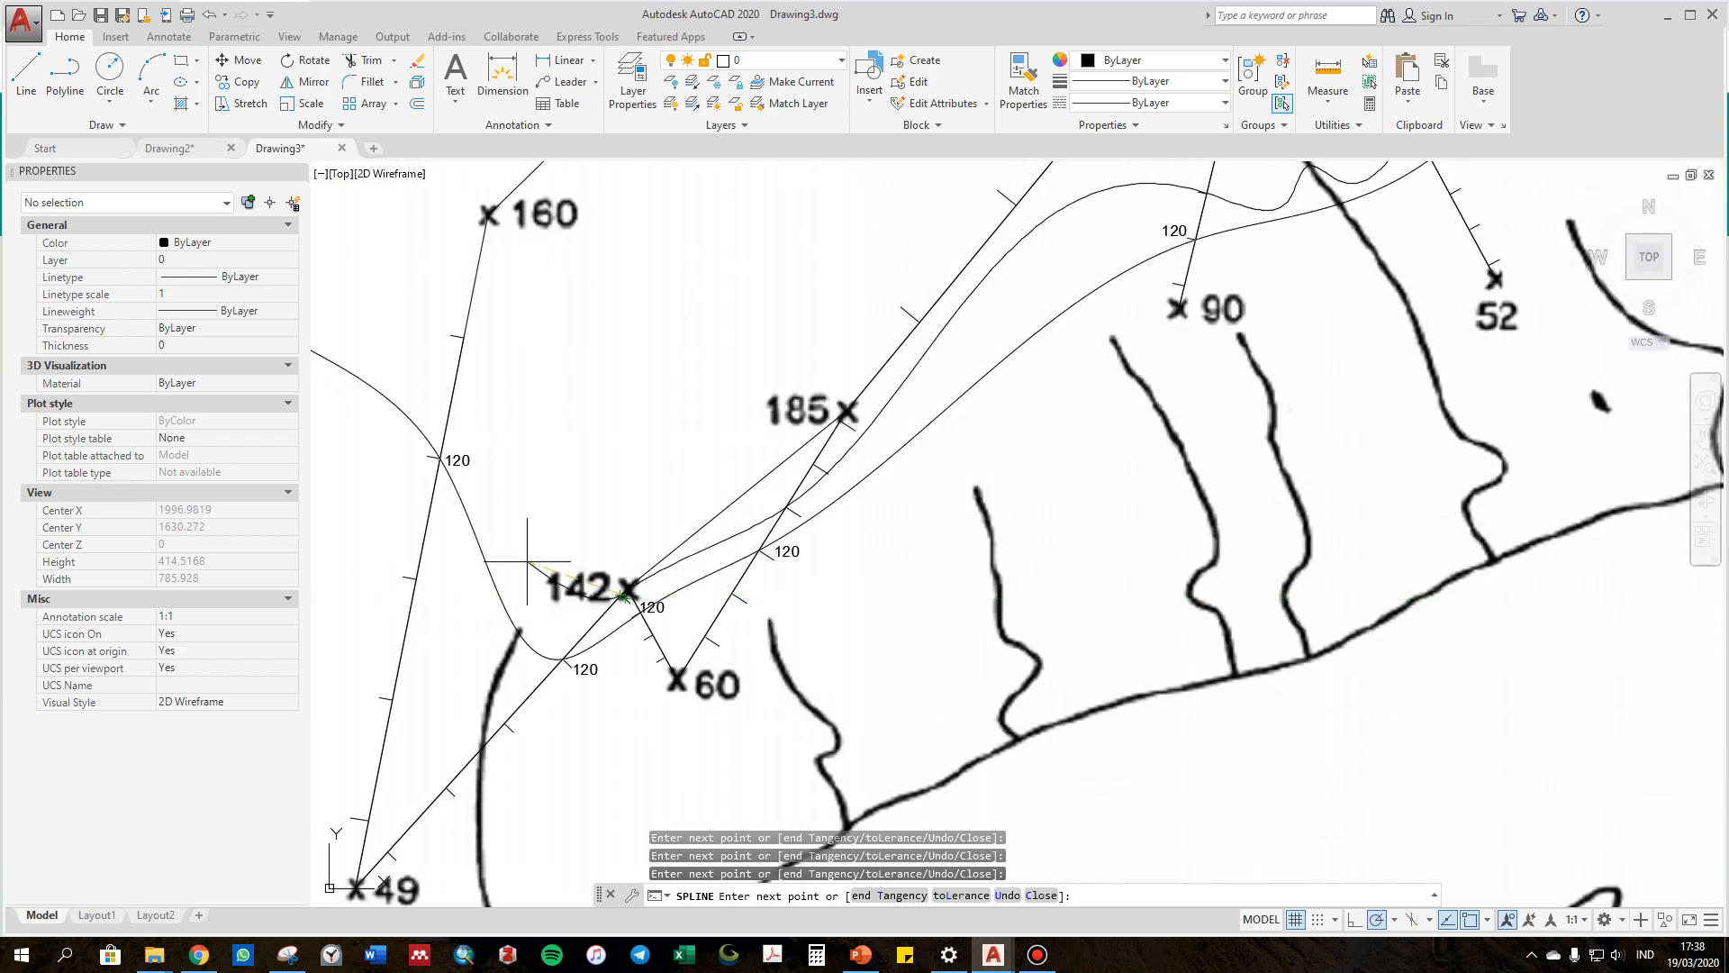
Carry the spline through the tick above 120 on the line 160–49 and end it at the map's western border.
left_click(464, 337)
middle_click_drag(464, 336, 668, 423)
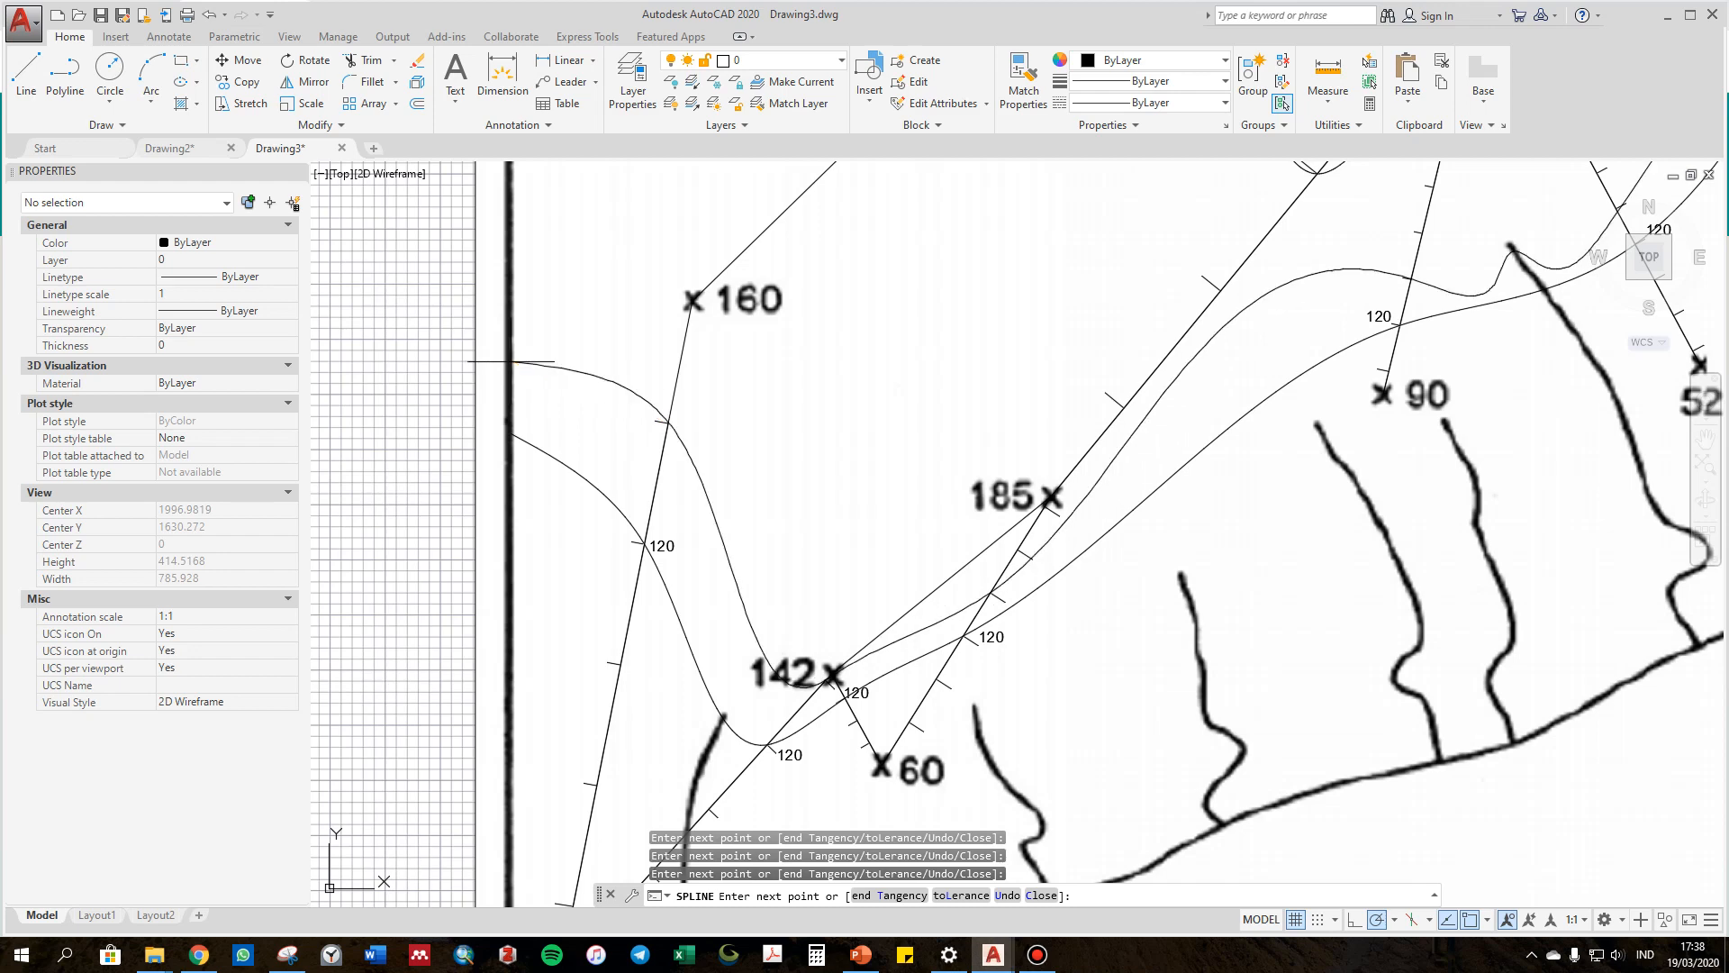
key("Return")
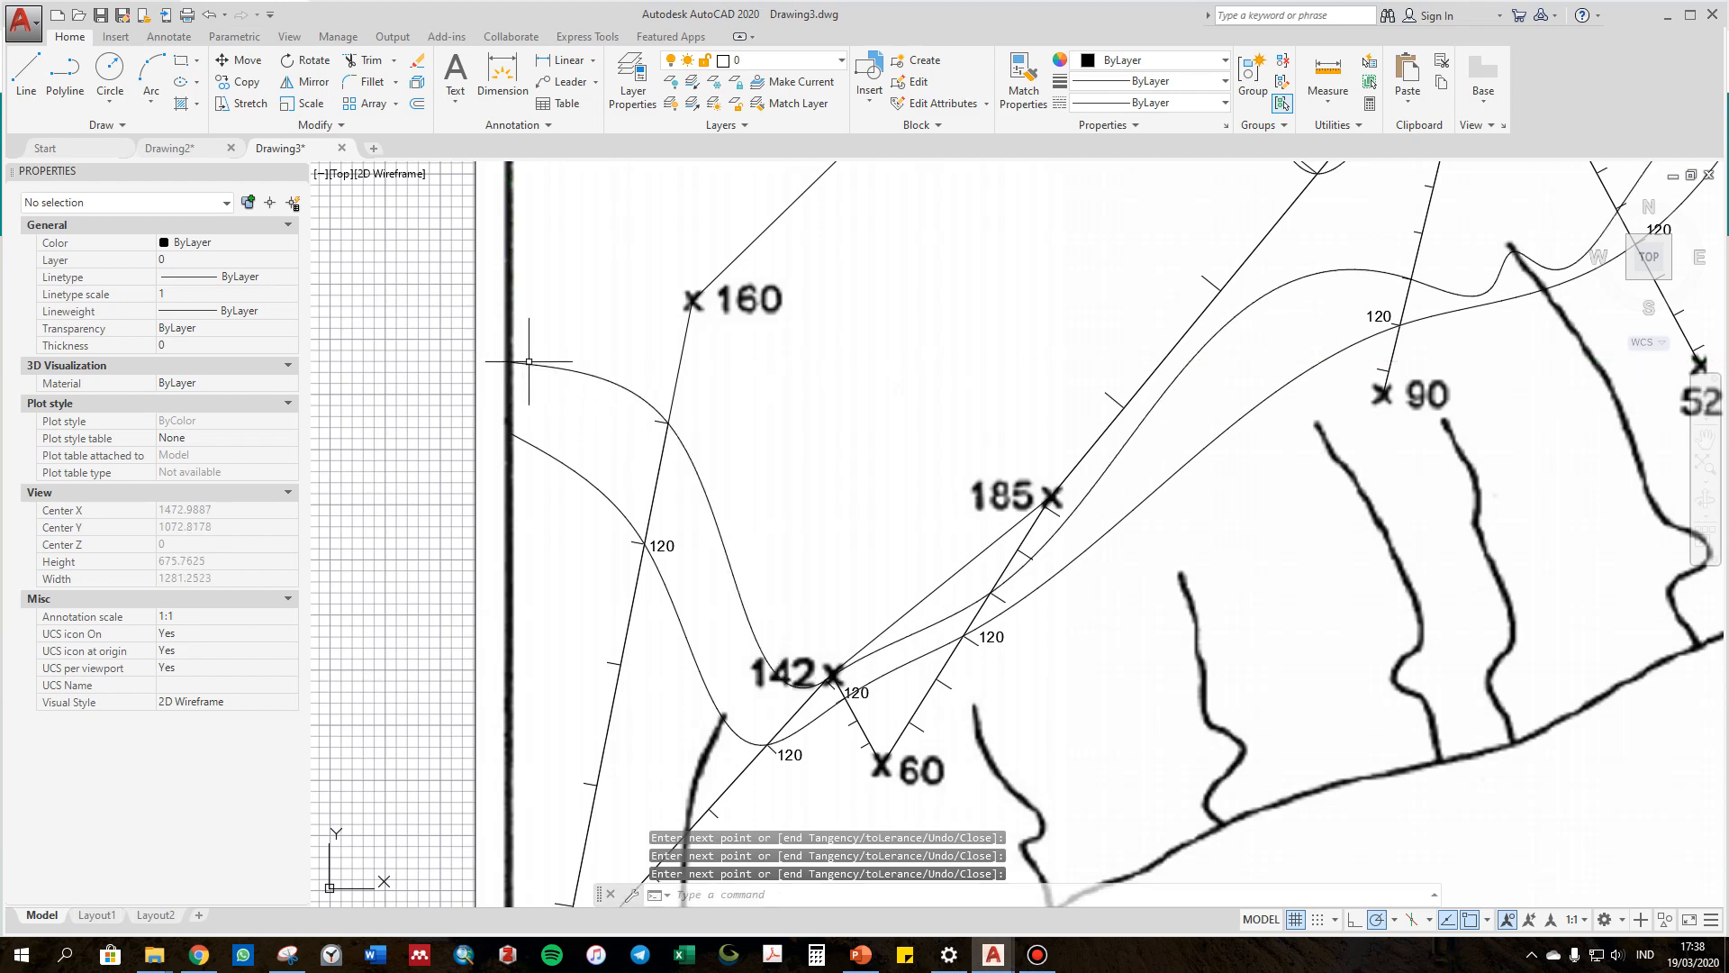
Examine the drawn contours on map B against the landscape sketch A.
scroll(772, 536, "down", 4)
scroll(1034, 473, "up", 2)
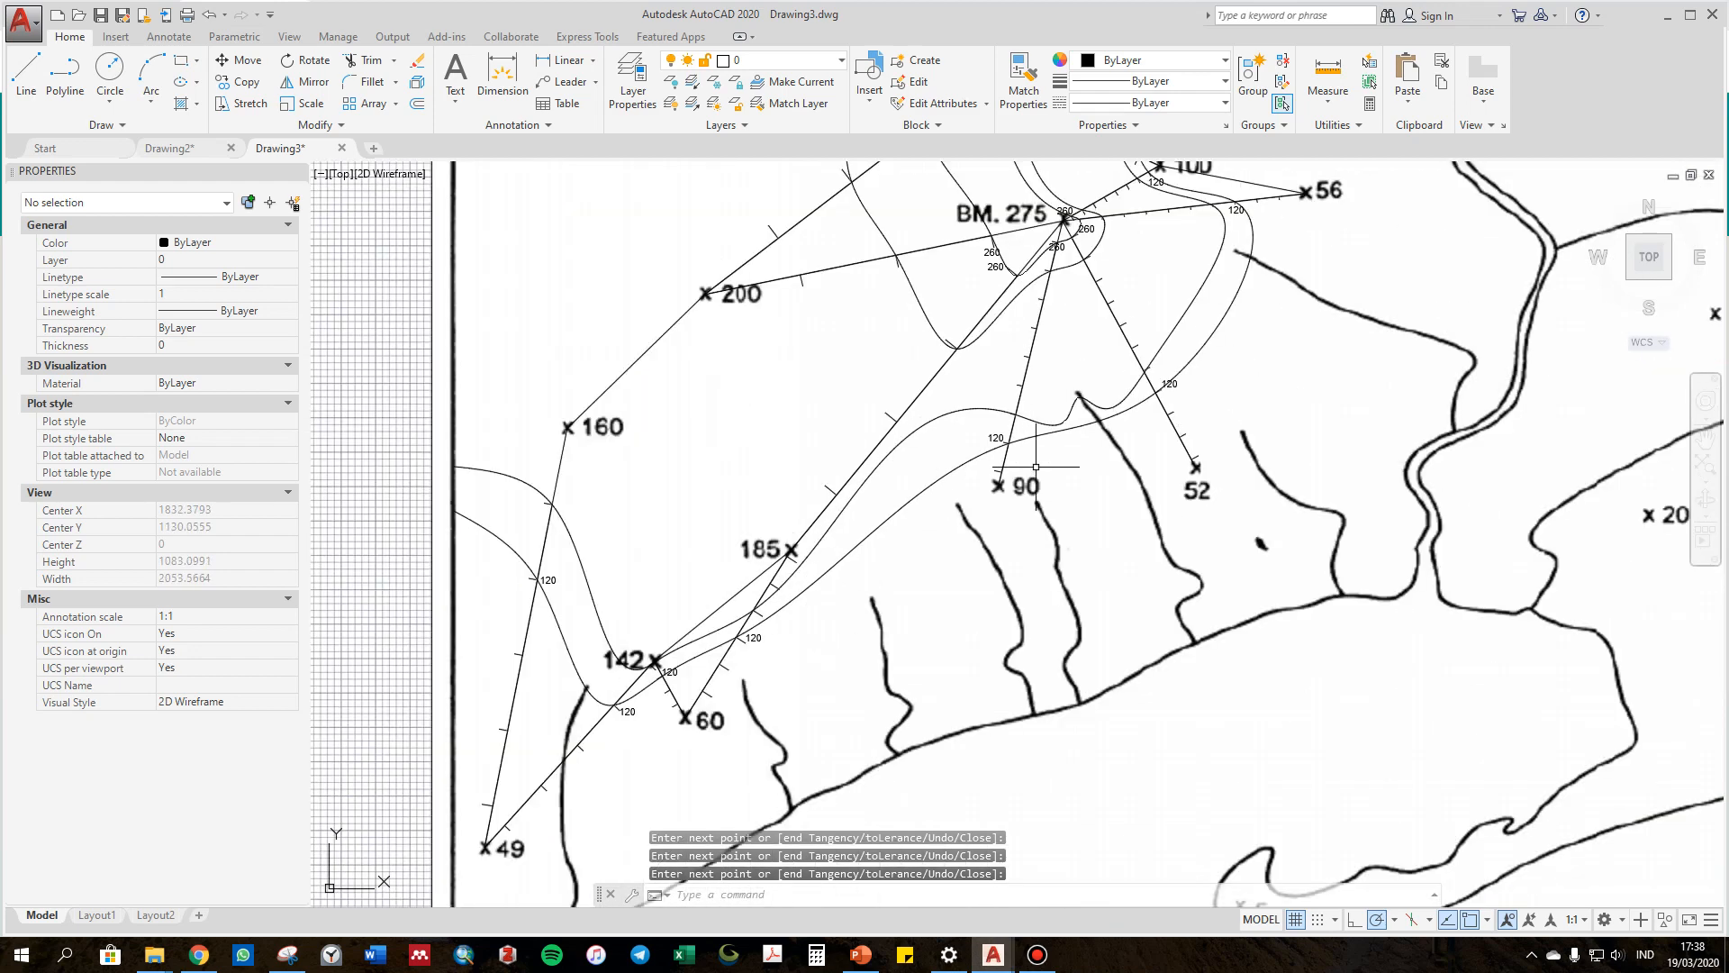
middle_click_drag(1150, 309, 1097, 520)
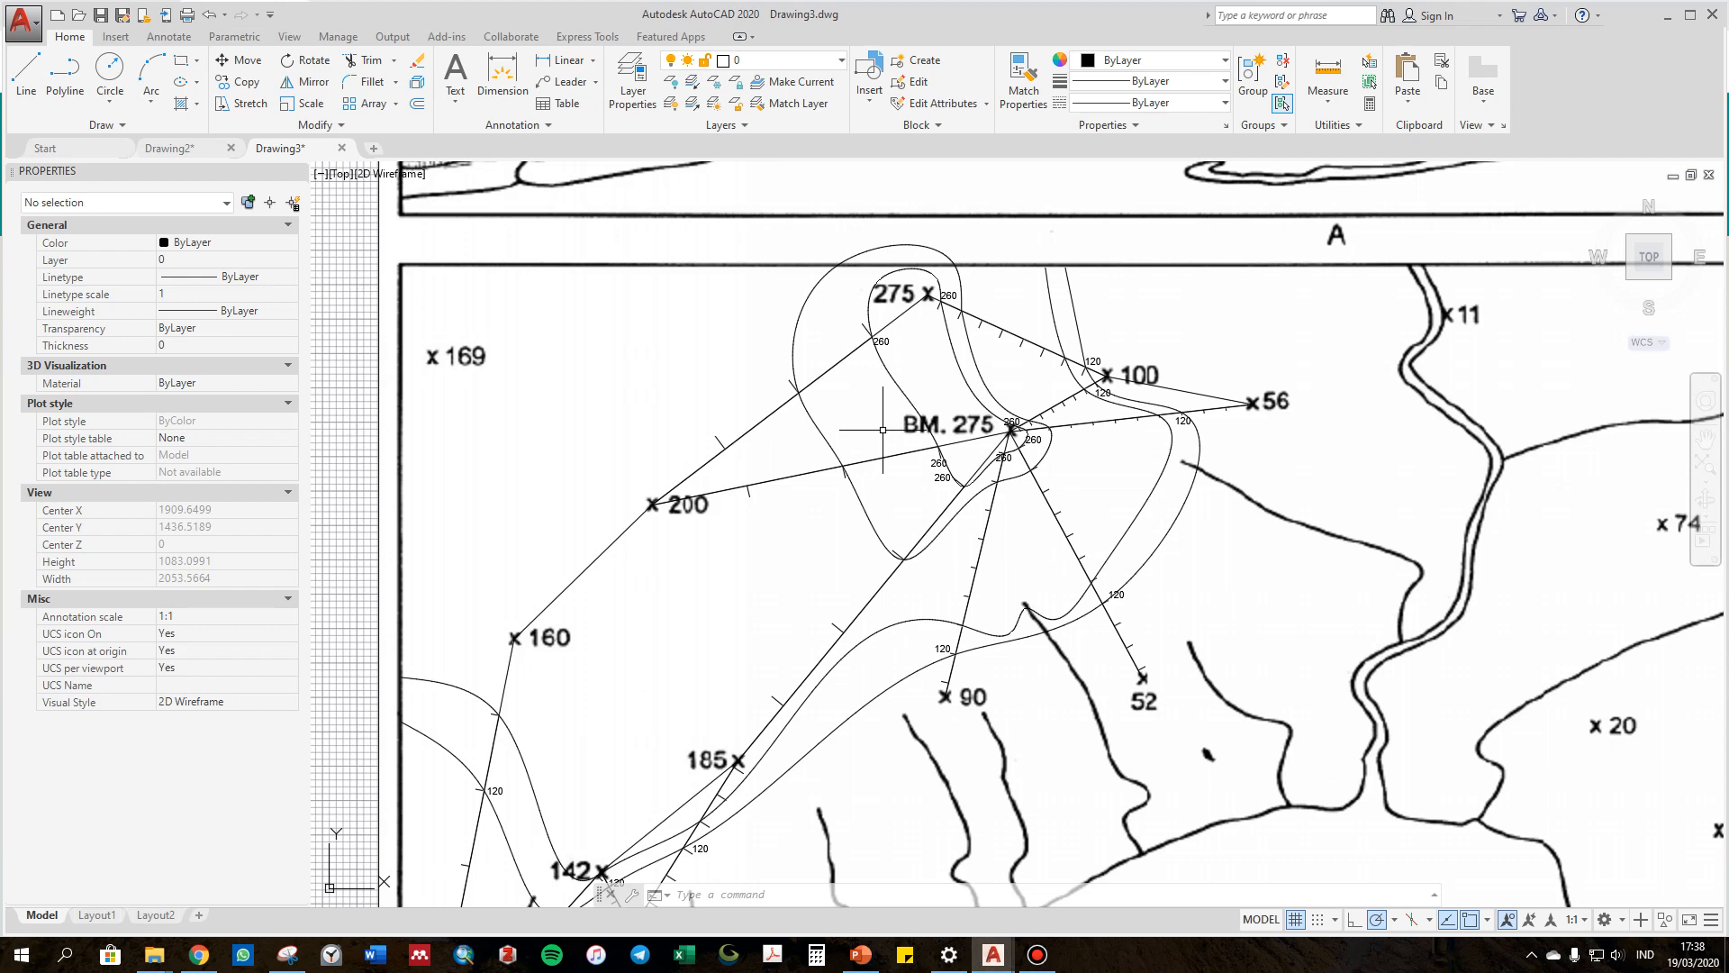
scroll(889, 428, "down", 2)
middle_click_drag(914, 258, 884, 485)
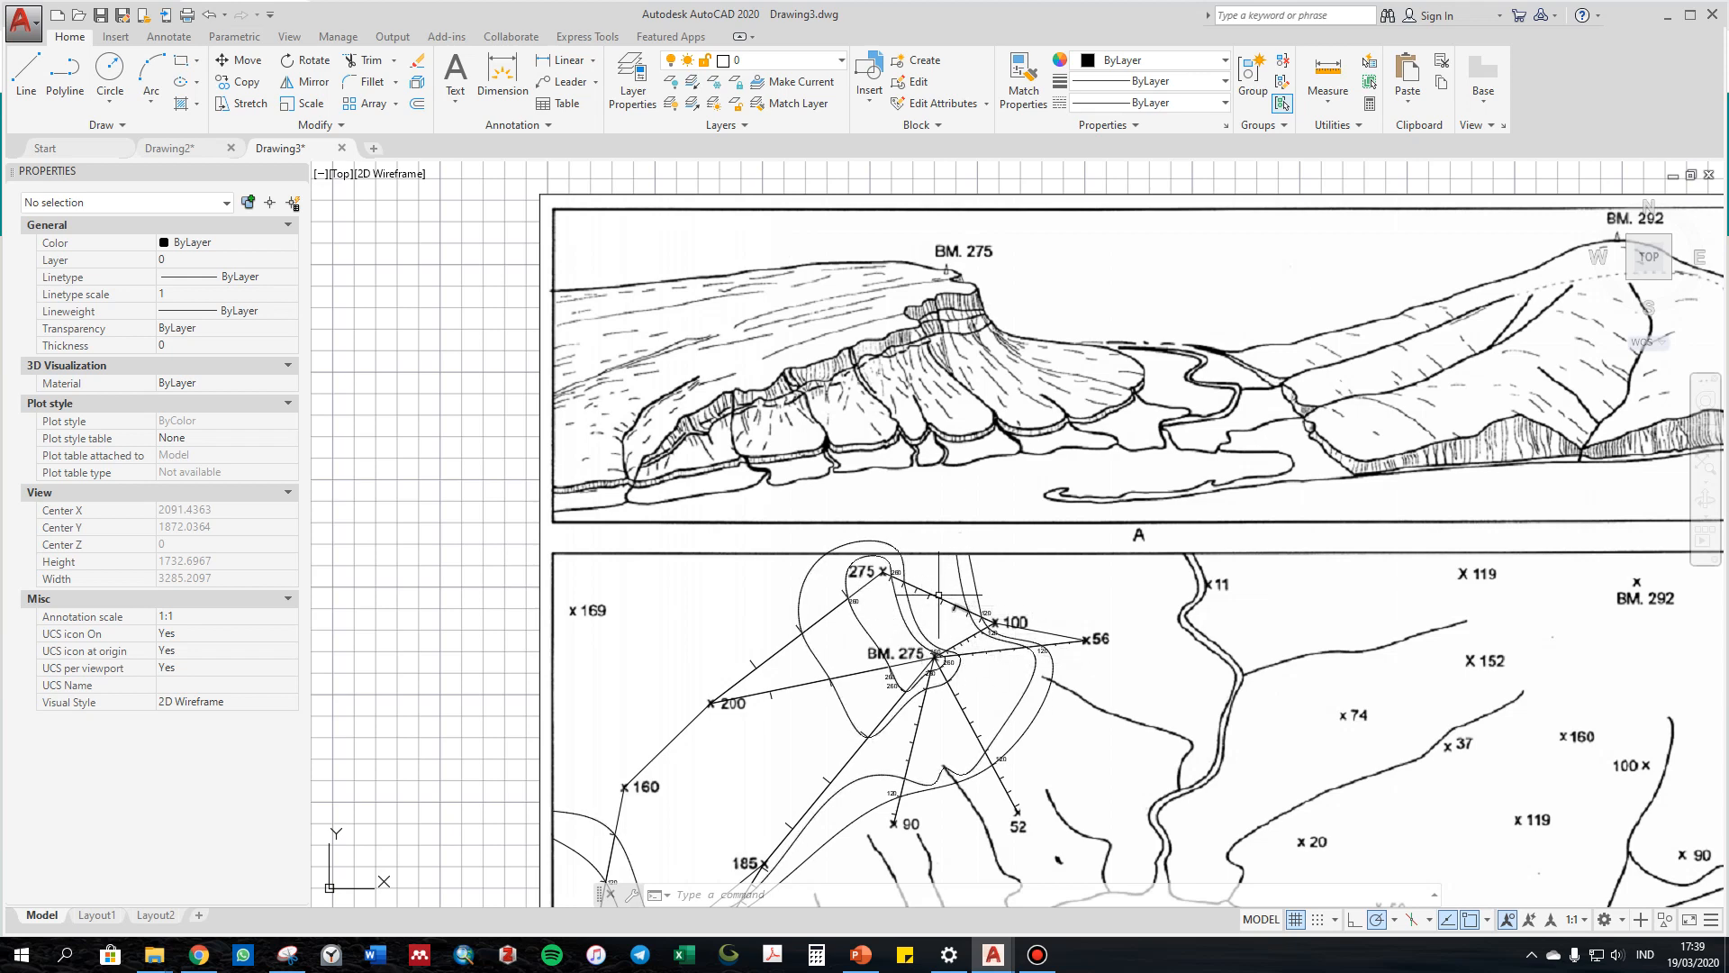
middle_click_drag(1096, 752, 1045, 520)
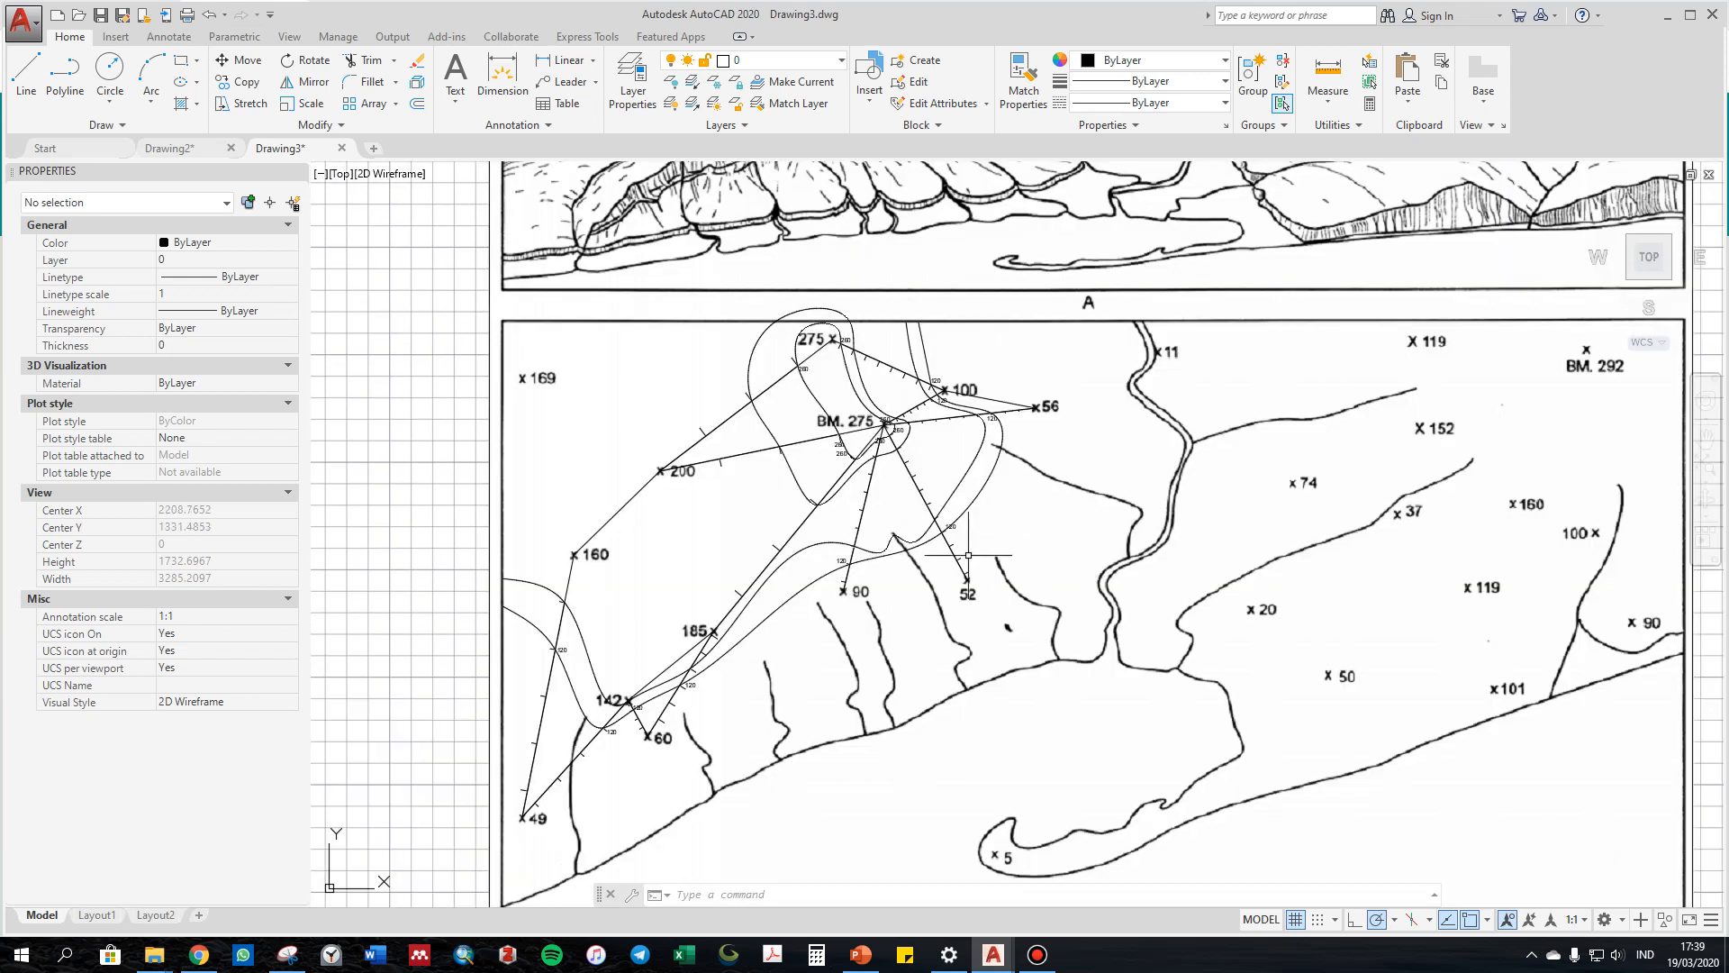
scroll(736, 491, "down", 2)
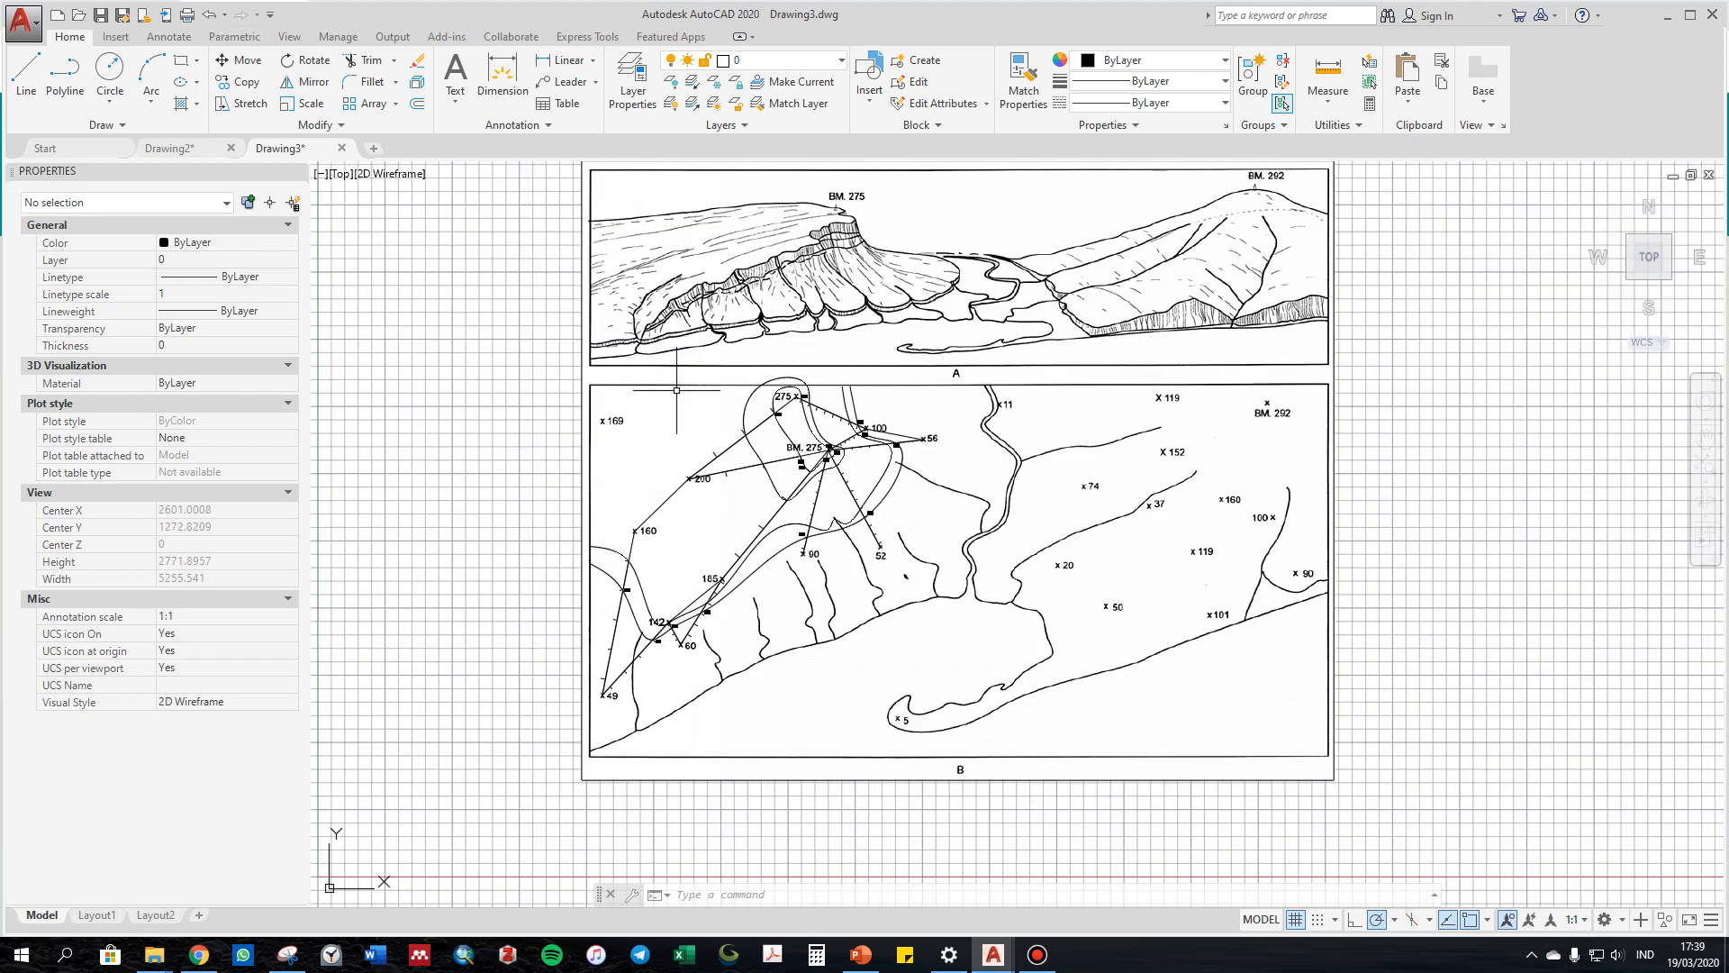
Inspect the contours around spot heights 142, 185 and 160 up close and compare them with the cliff slope in sketch A.
scroll(661, 652, "up", 6)
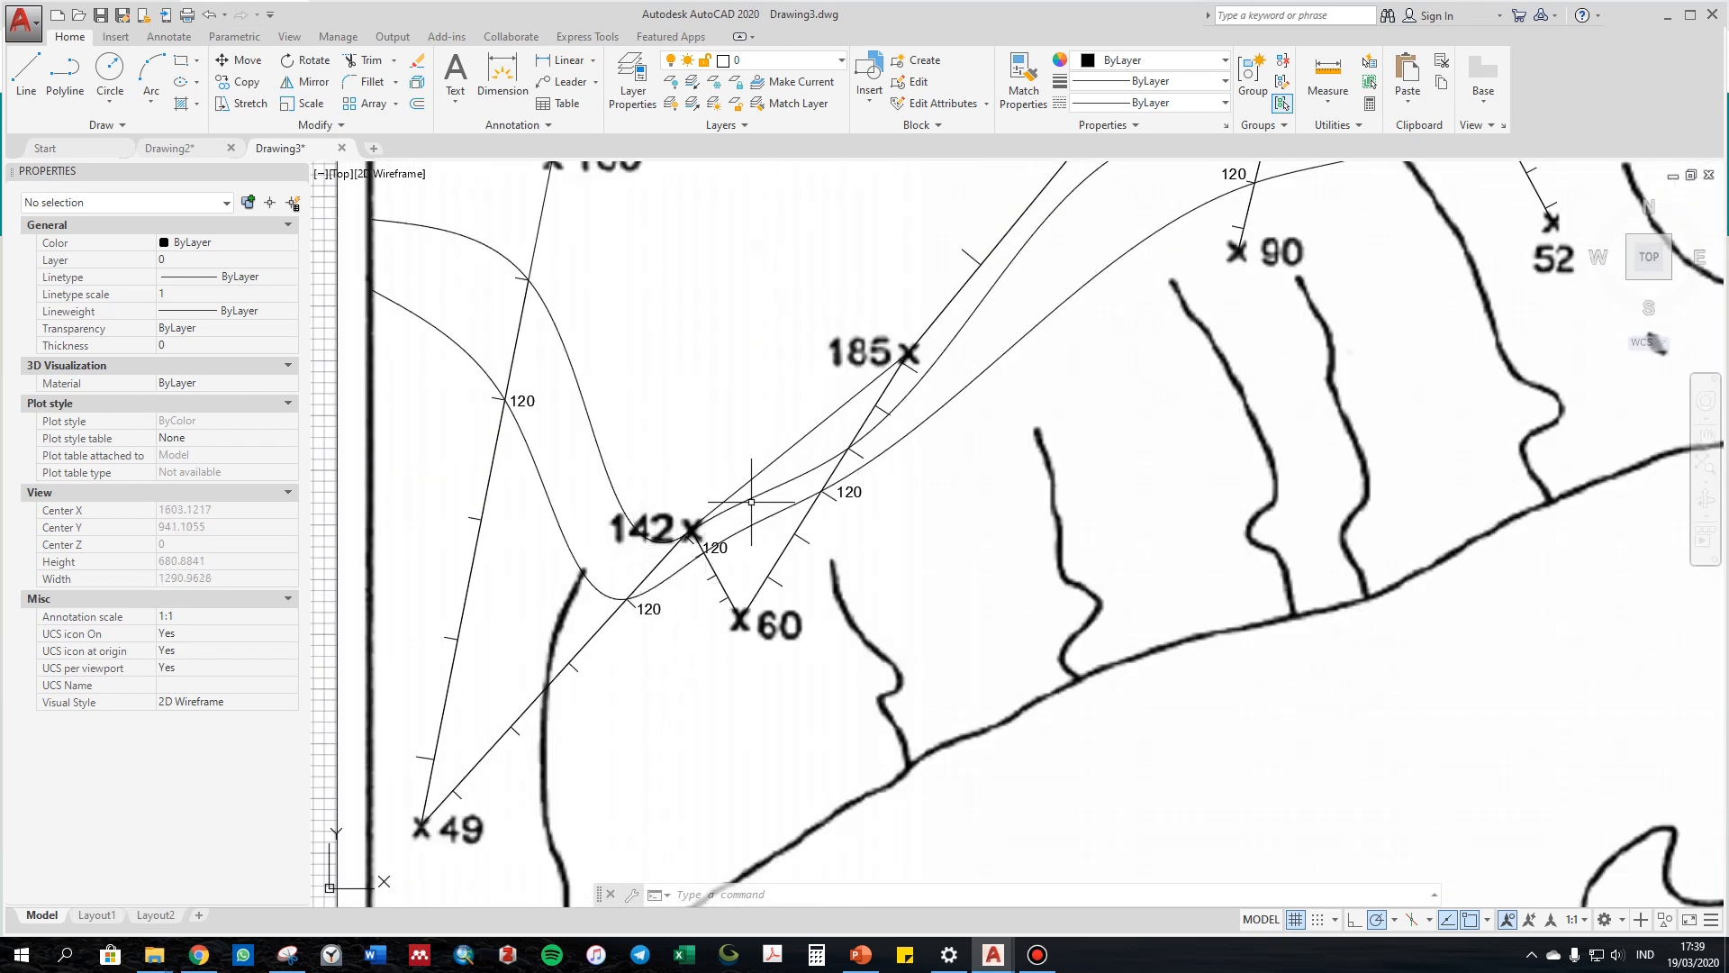
scroll(881, 441, "down", 2)
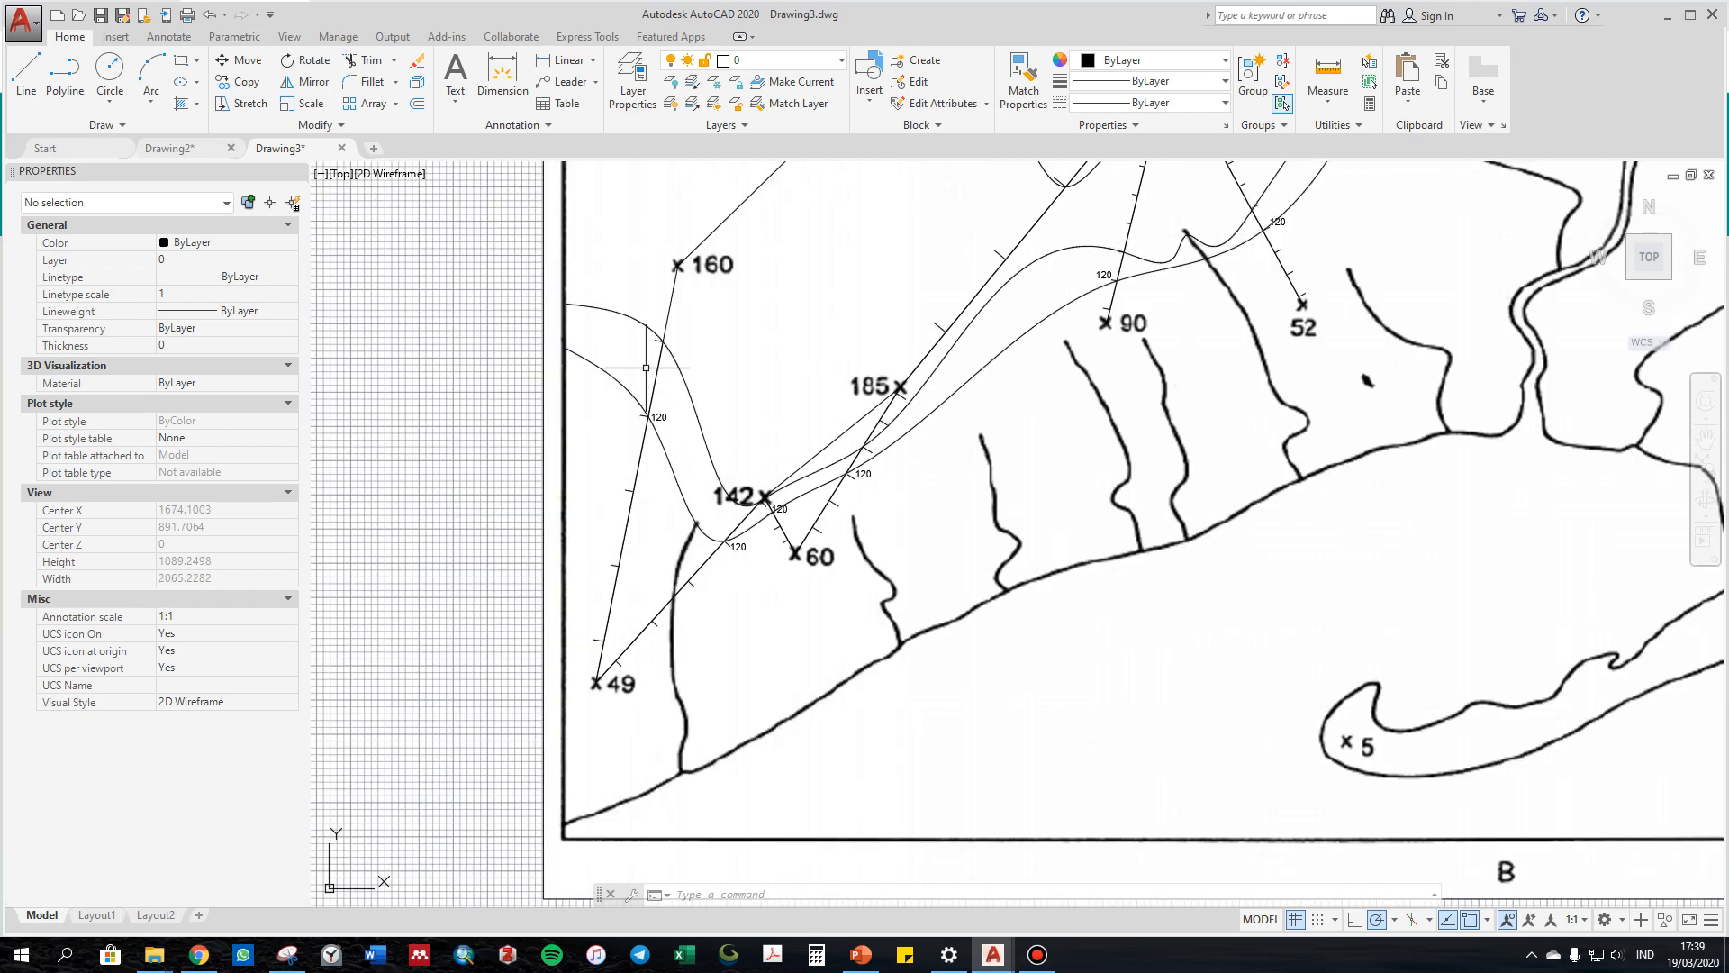
scroll(645, 367, "down", 4)
middle_click_drag(656, 383, 669, 552)
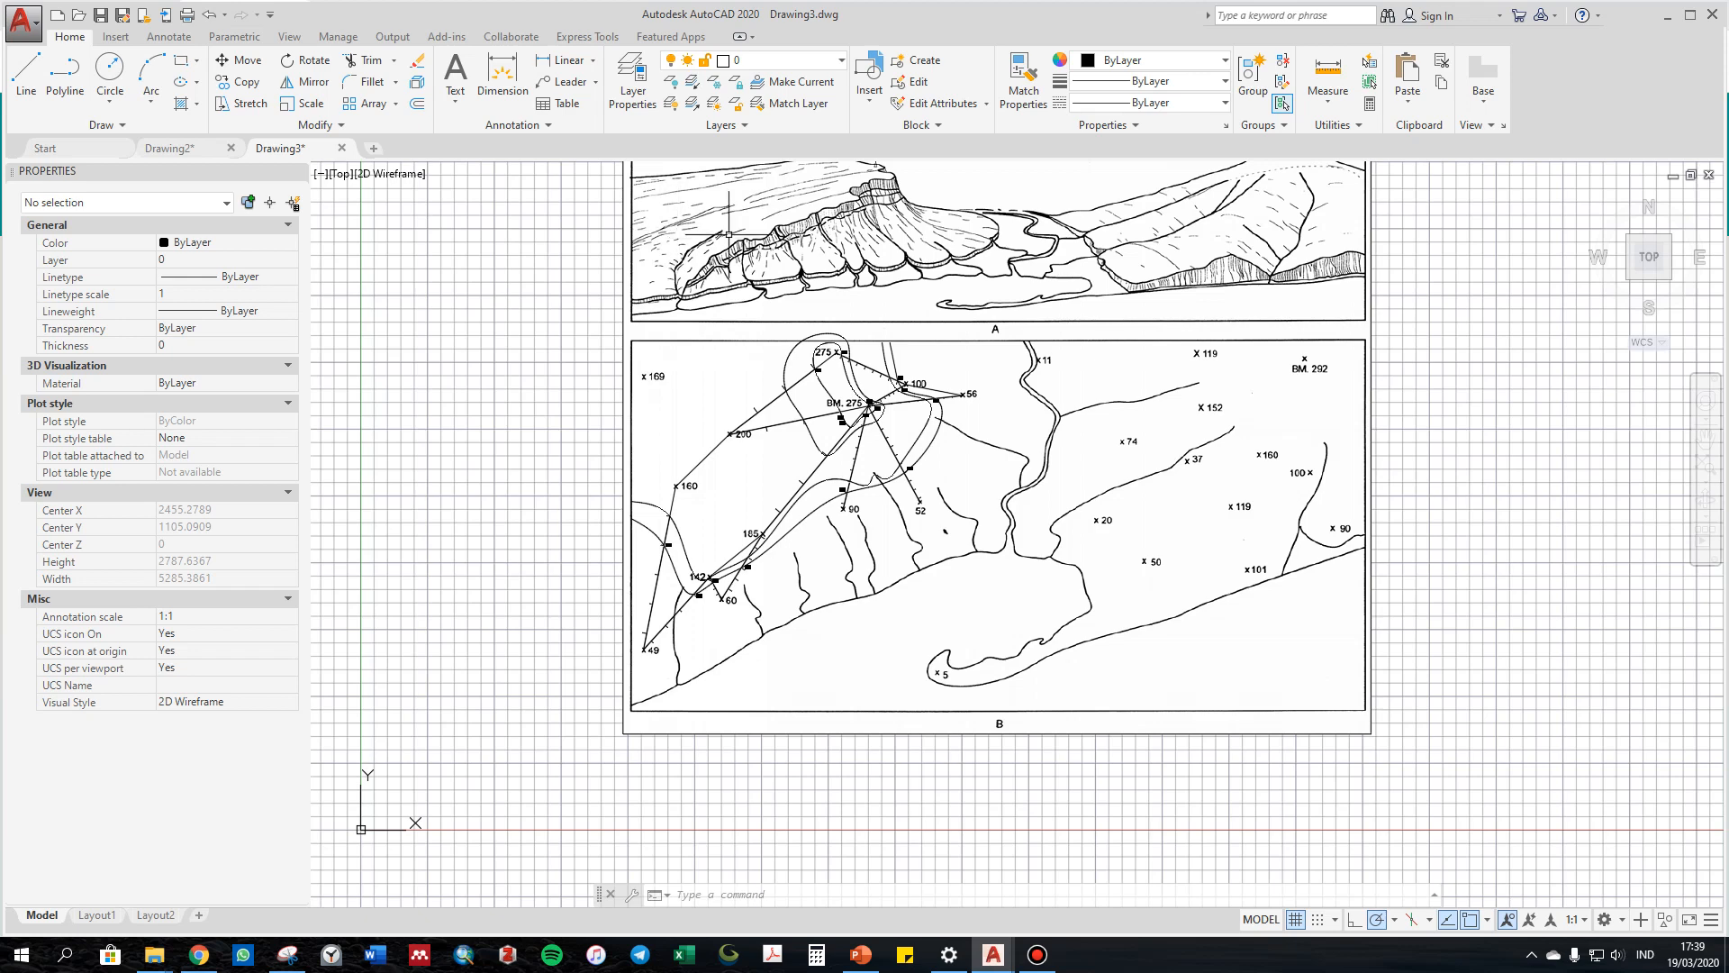
scroll(810, 460, "up", 2)
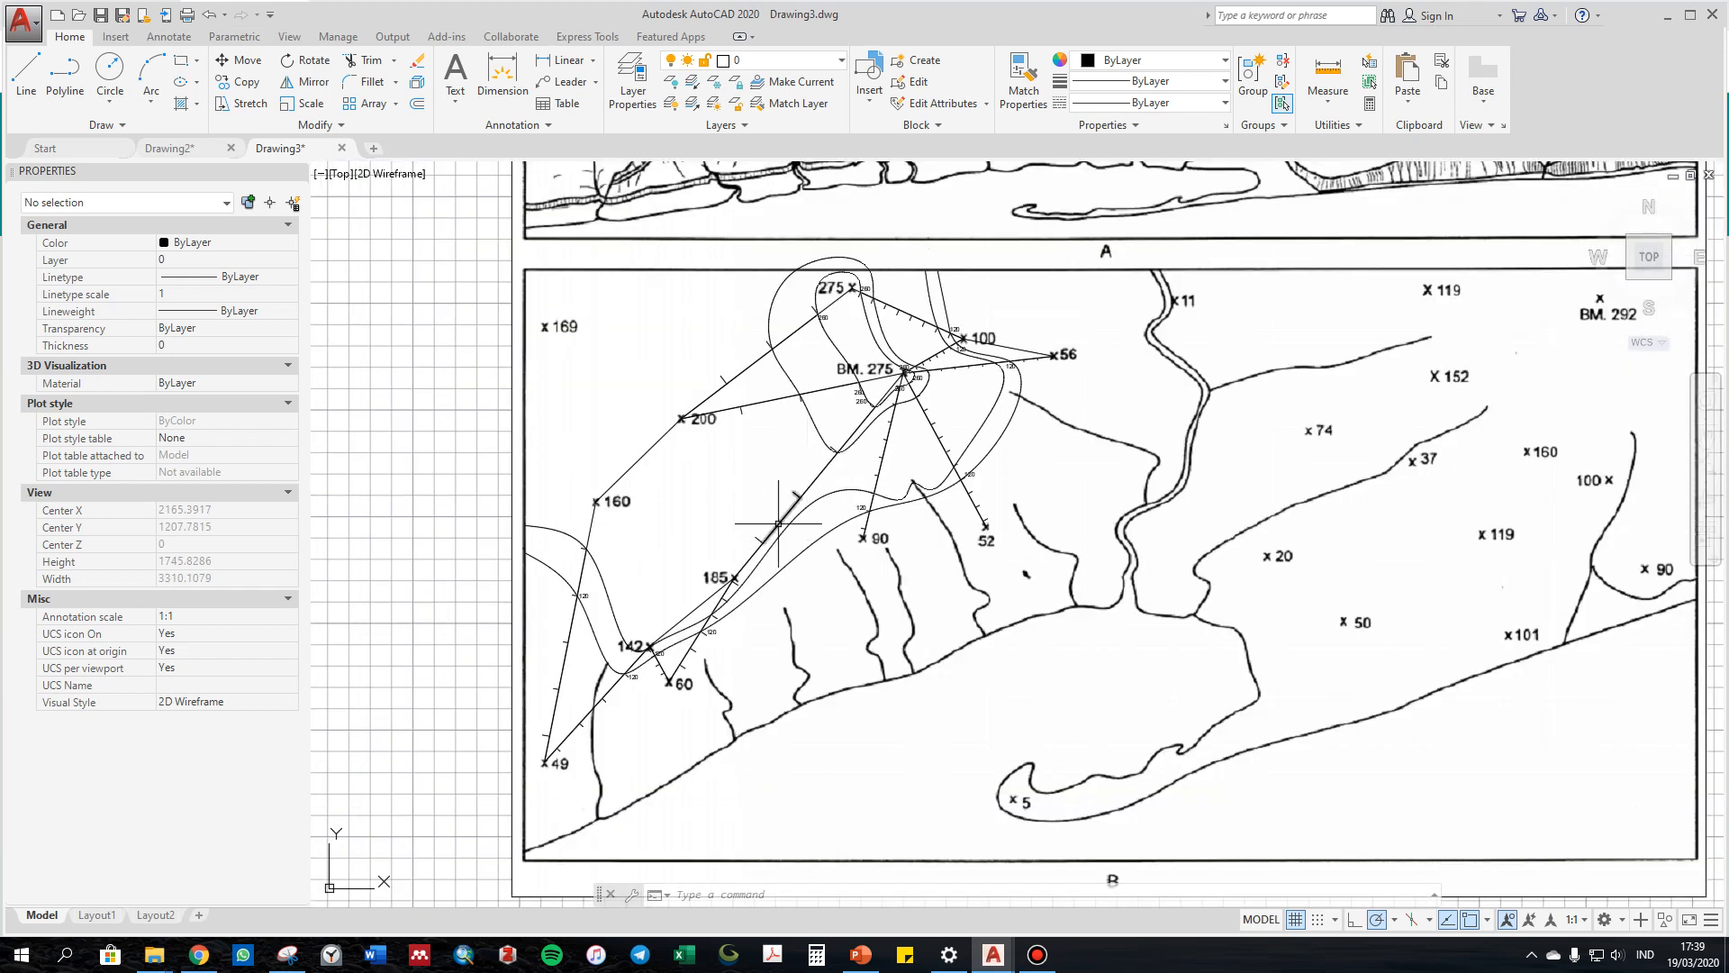
scroll(693, 494, "down", 2)
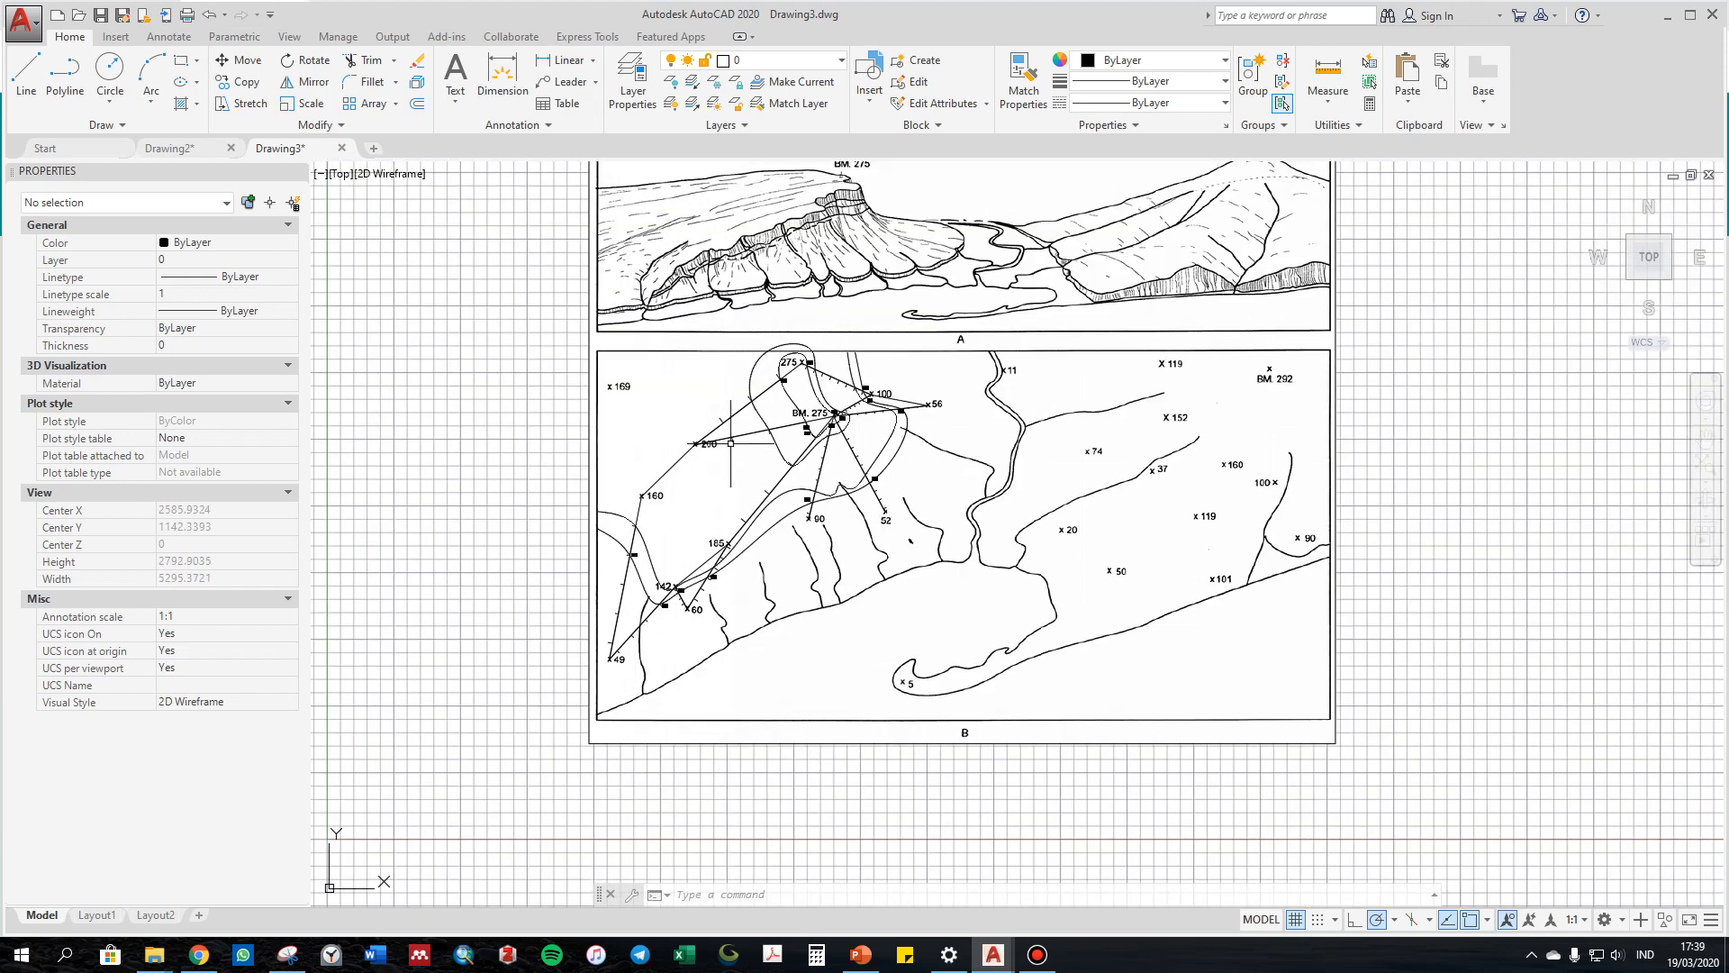
middle_click_drag(675, 378, 712, 500)
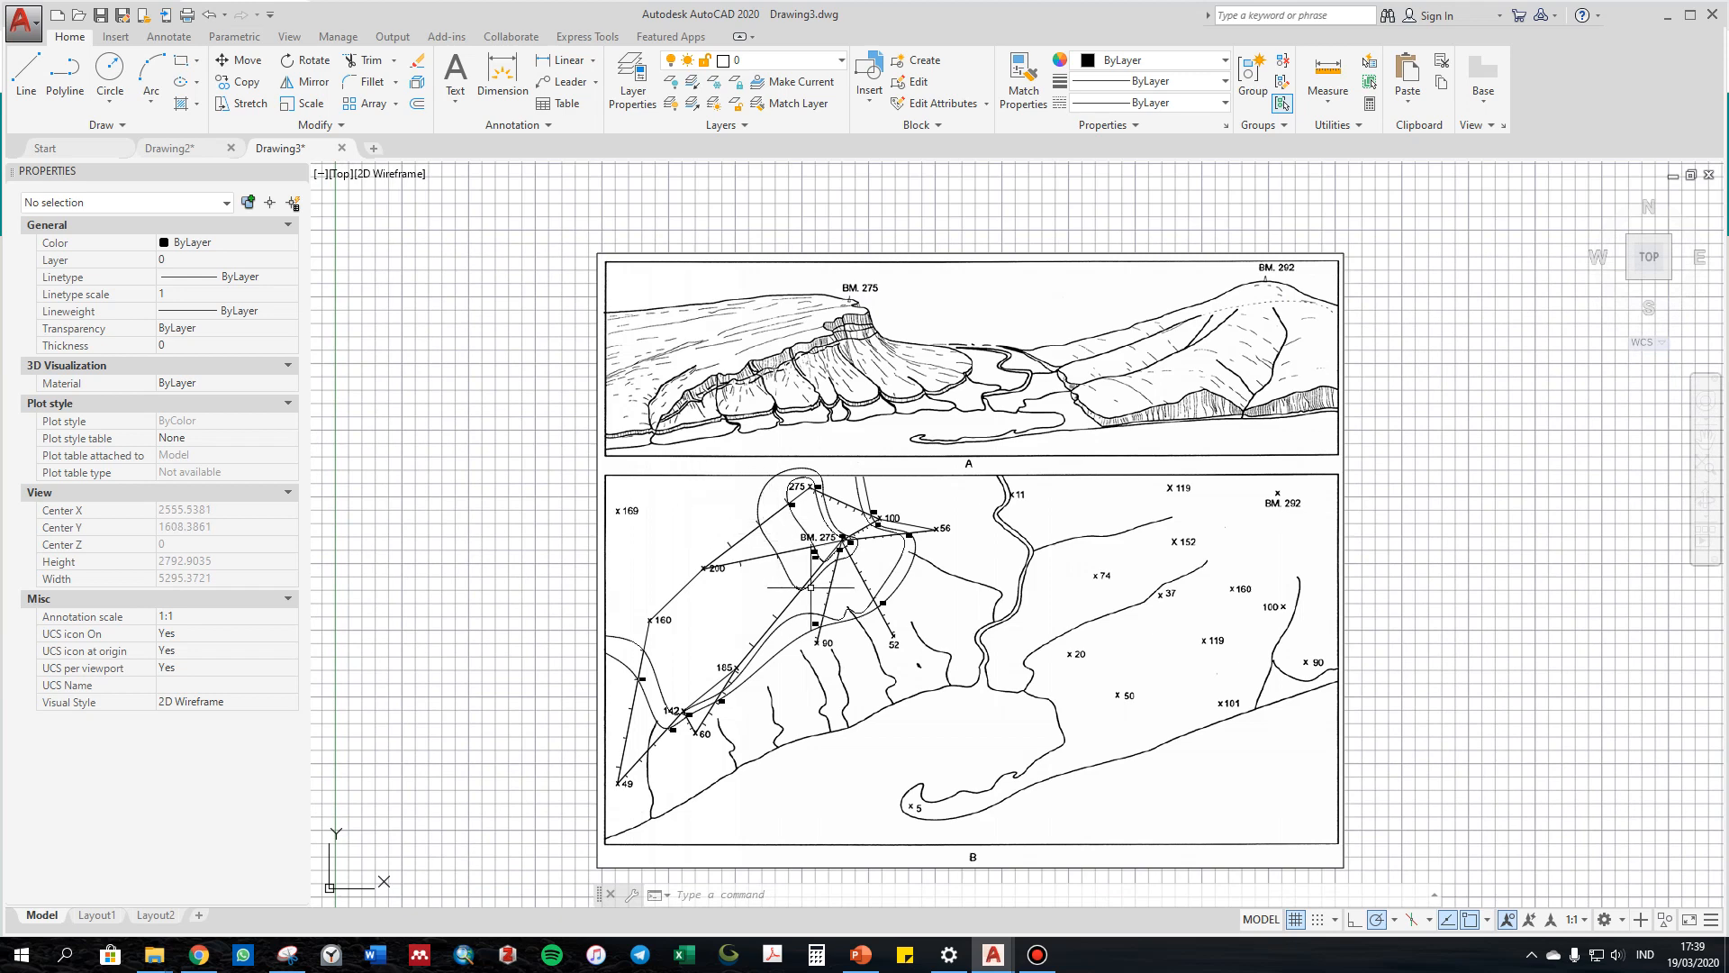